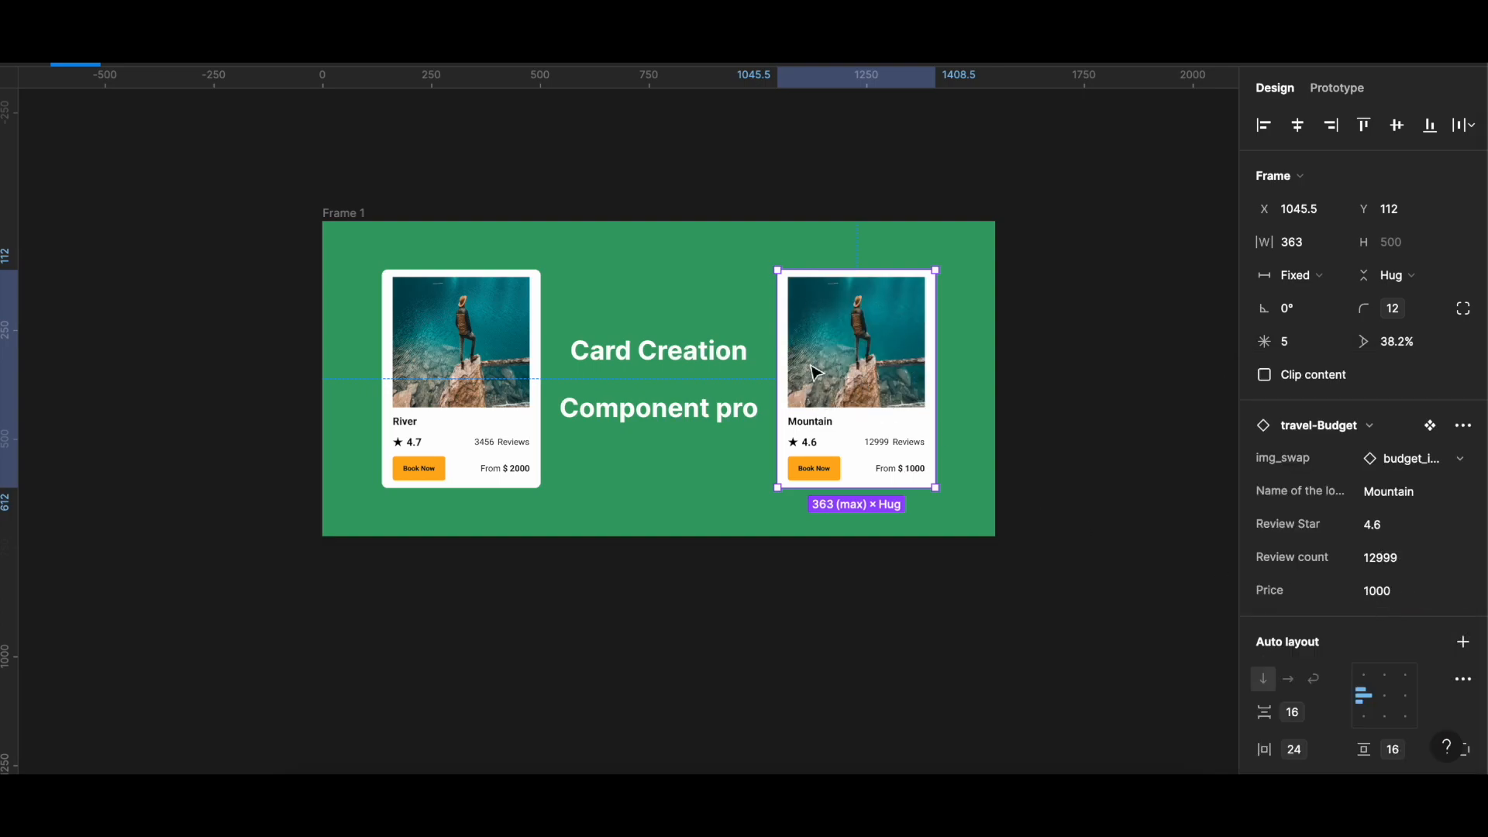
Set the location name property of the Mountain card instance to "River".
{"action": "left_click", "coordinate": [1398, 495]}
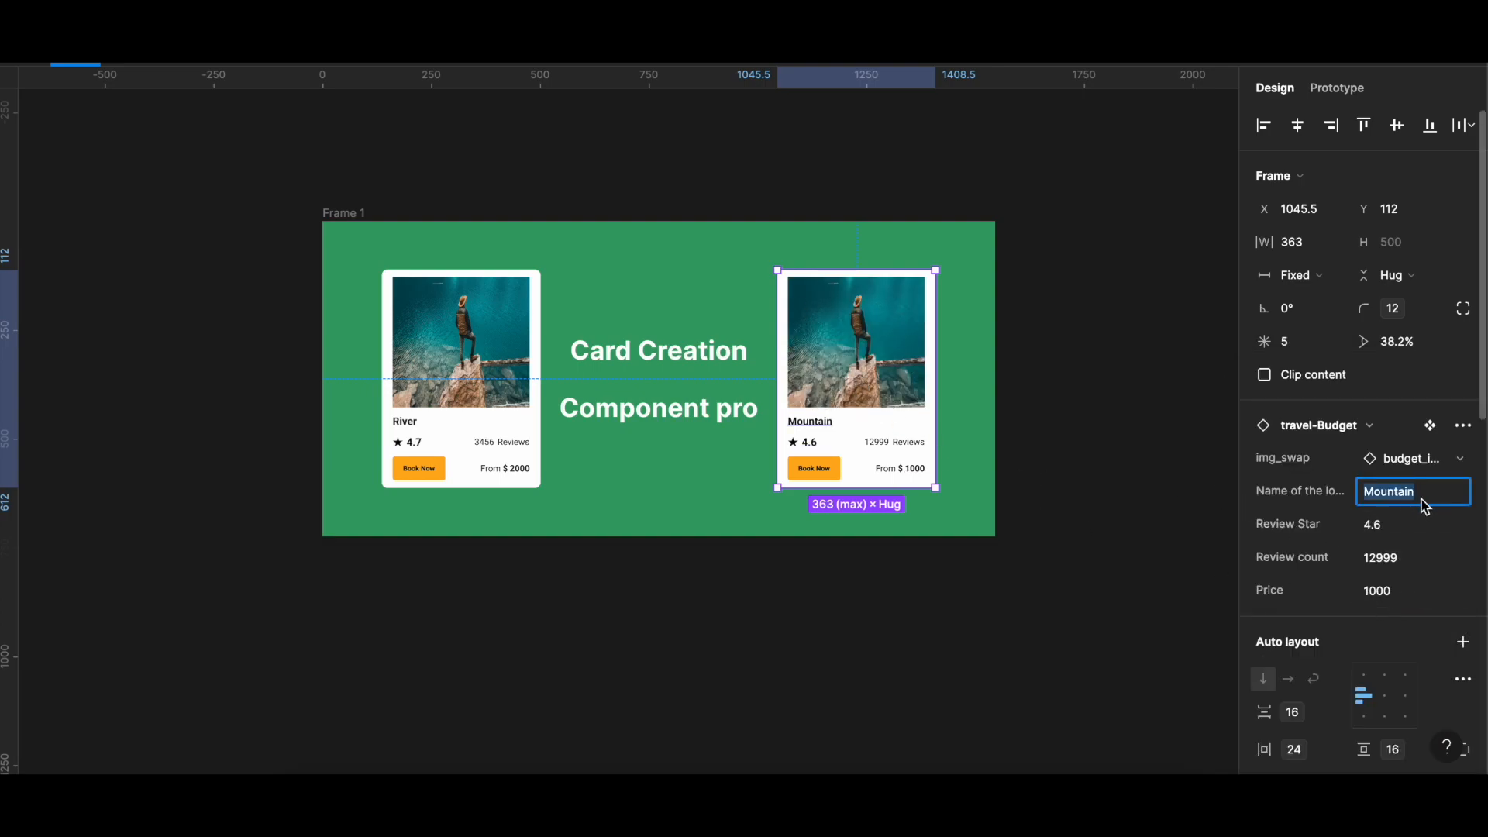
{"action": "type", "text": "River"}
{"action": "key", "text": "Return"}
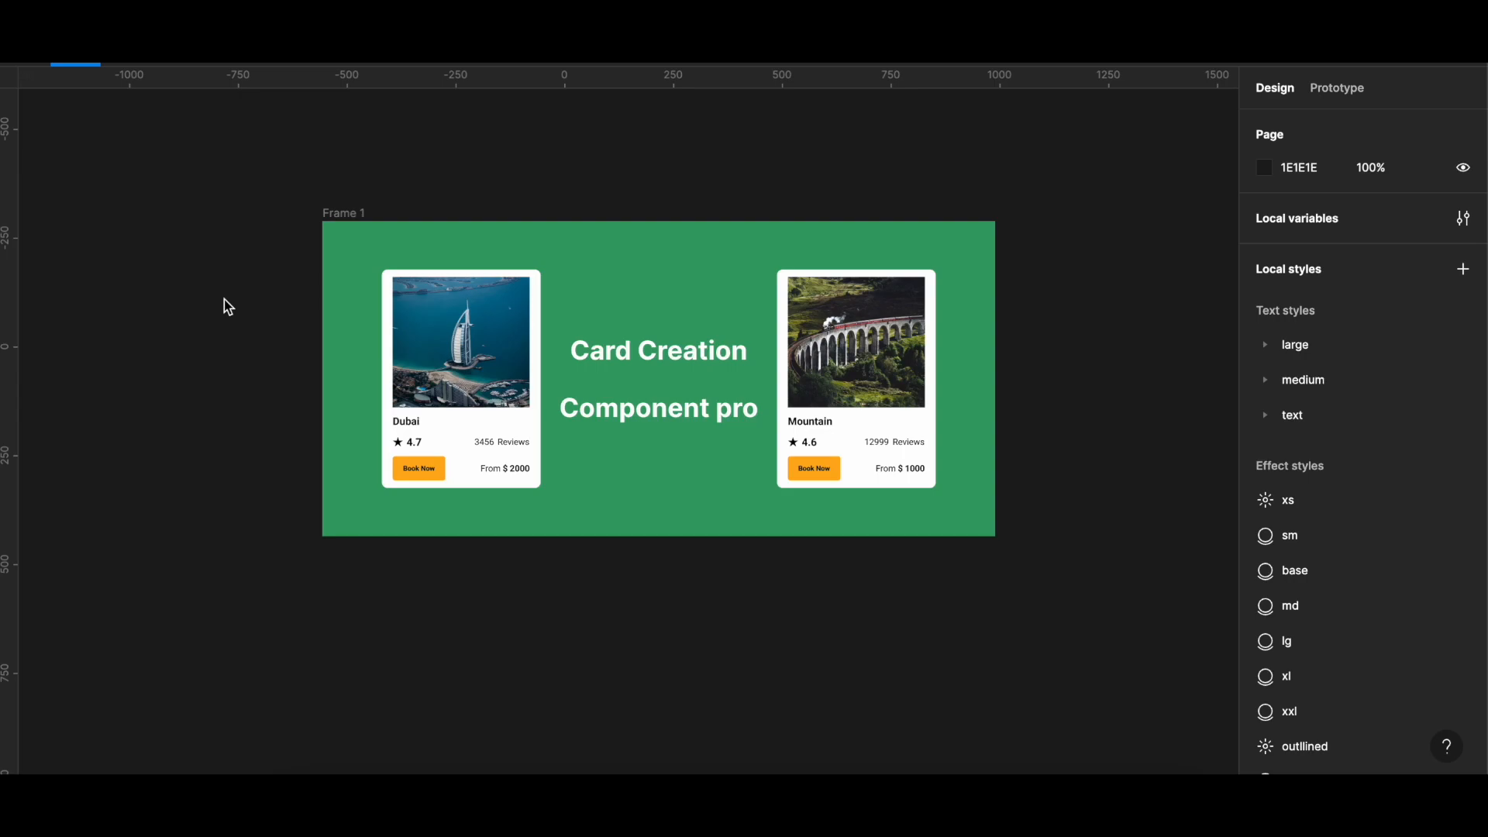
Turn the Dubai card into a component and swap its nested image instance to budget_img-8.
{"action": "left_click", "coordinate": [401, 331]}
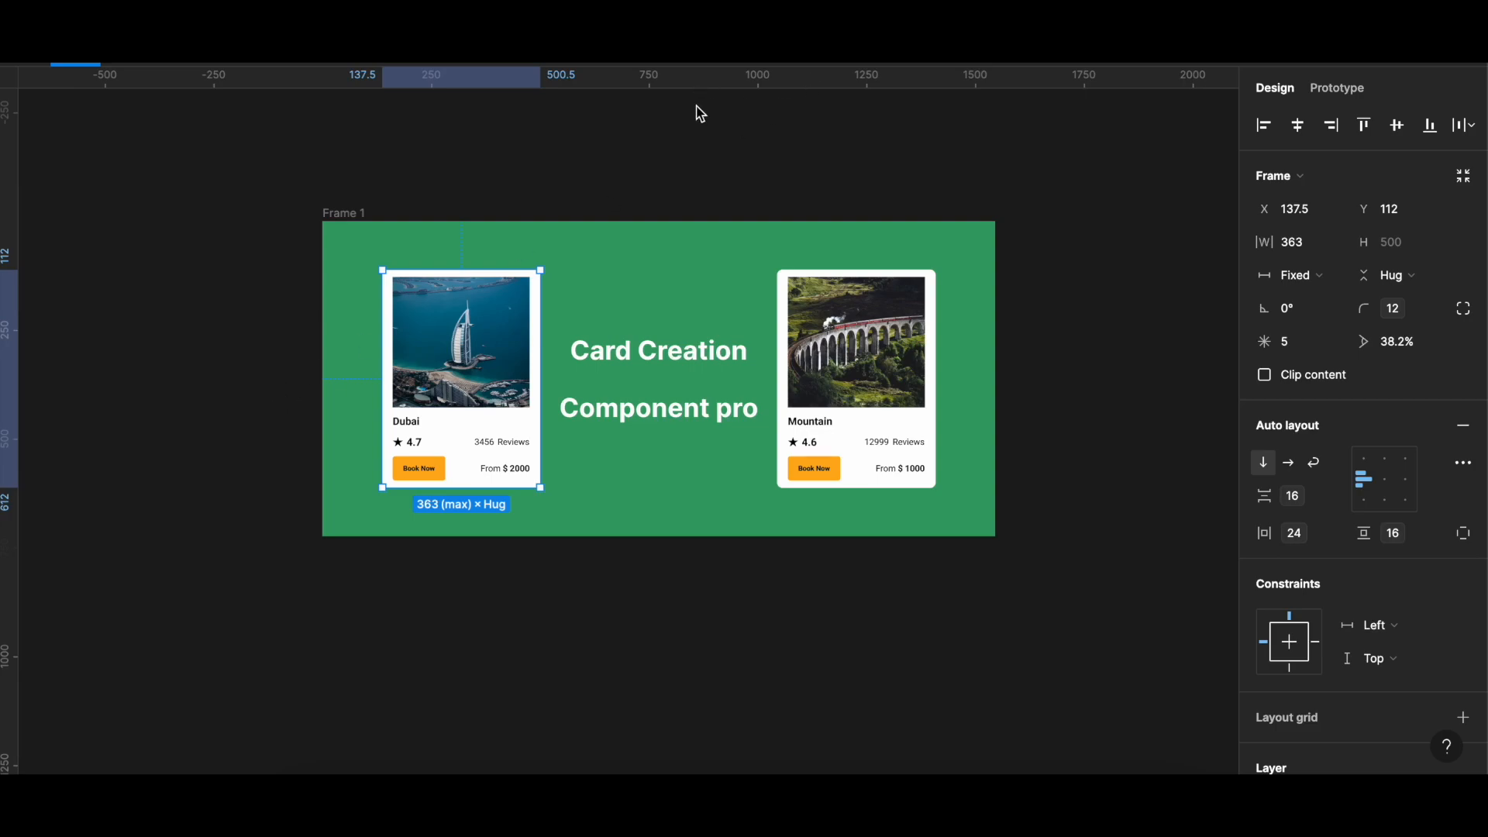
{"action": "left_click", "coordinate": [702, 63]}
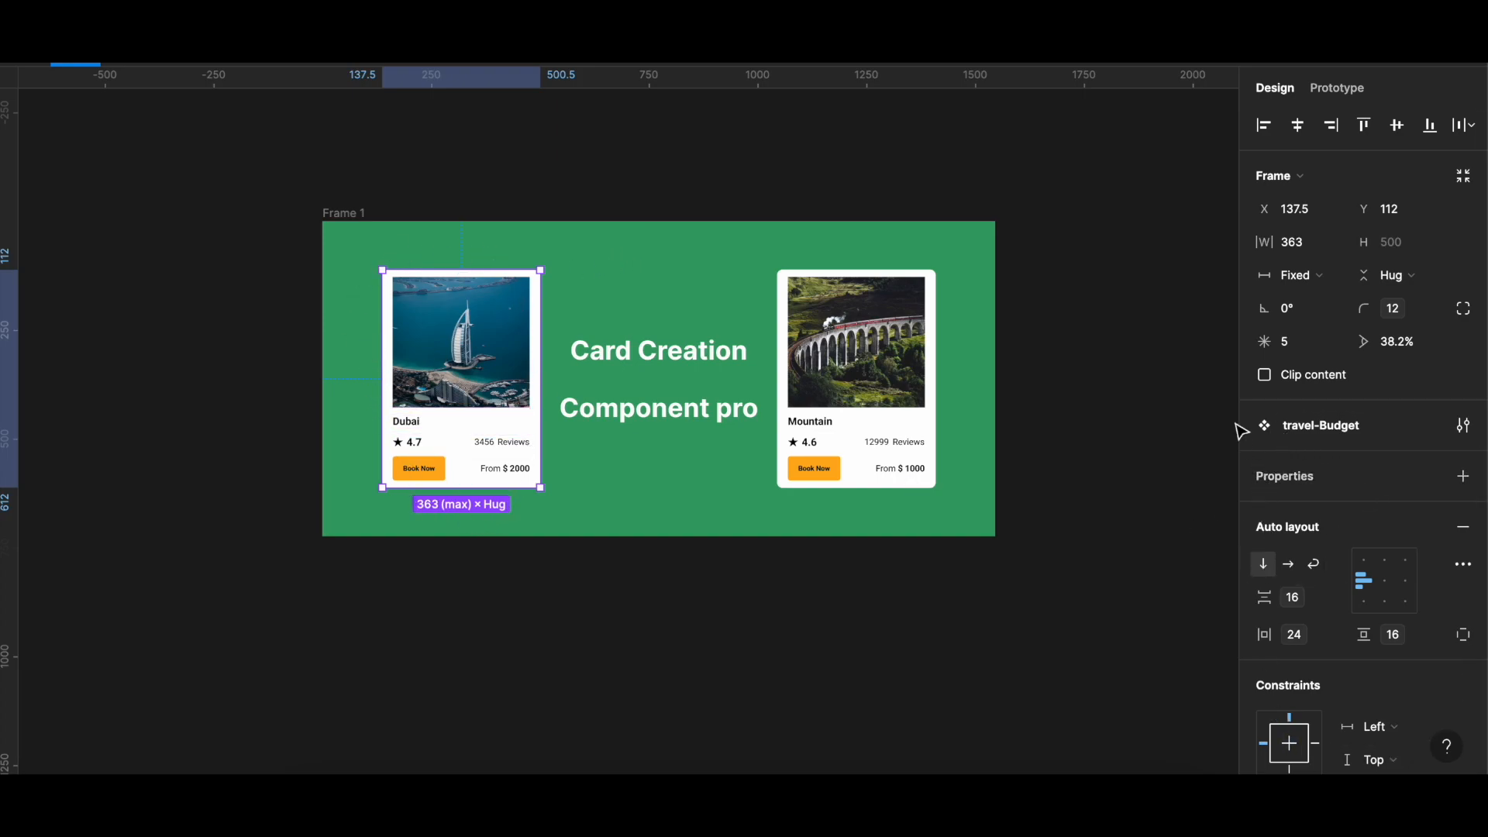
{"action": "double_click", "coordinate": [454, 363]}
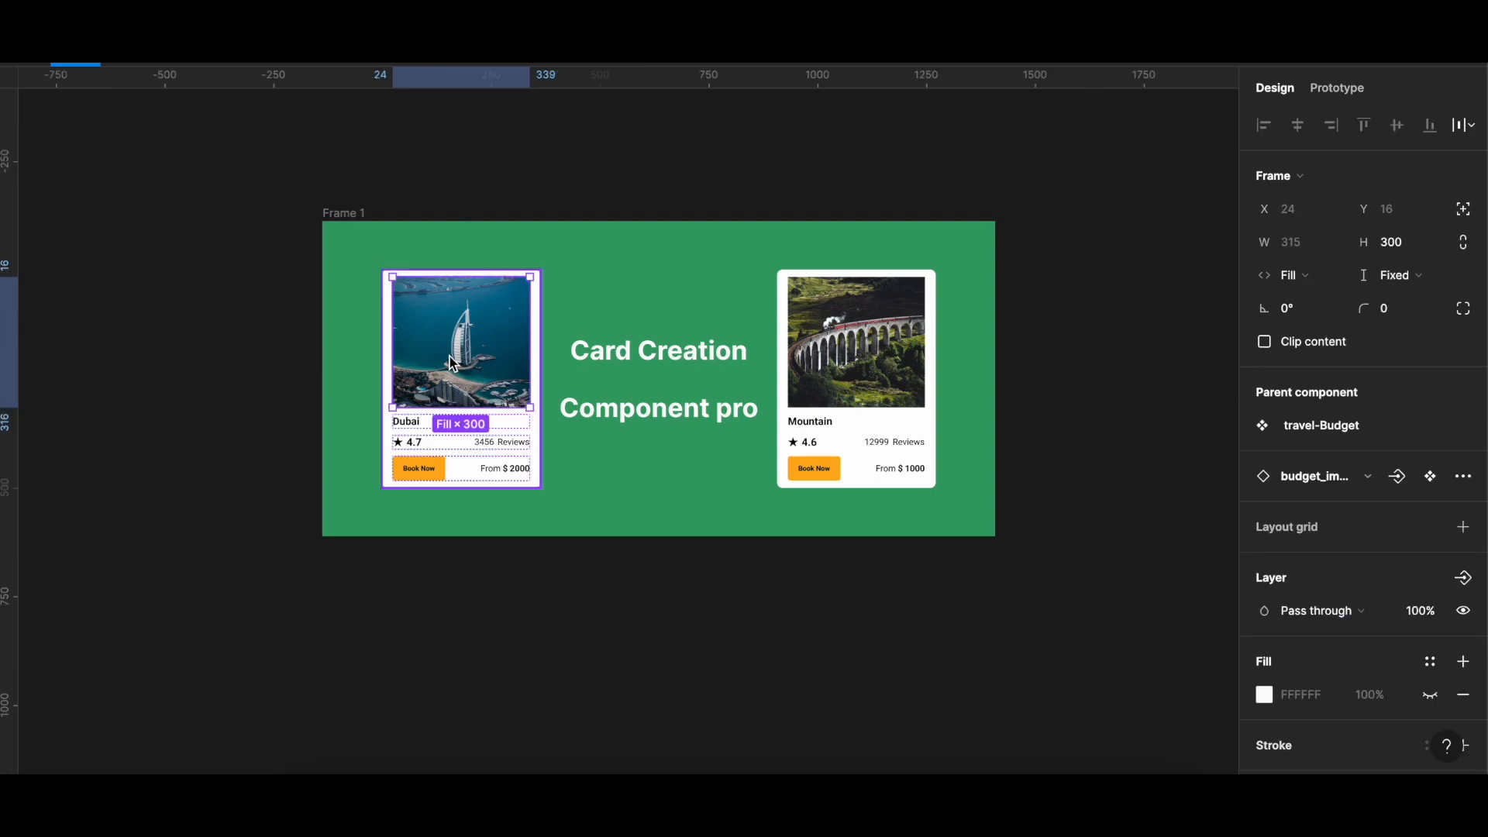
{"action": "left_click", "coordinate": [1342, 474]}
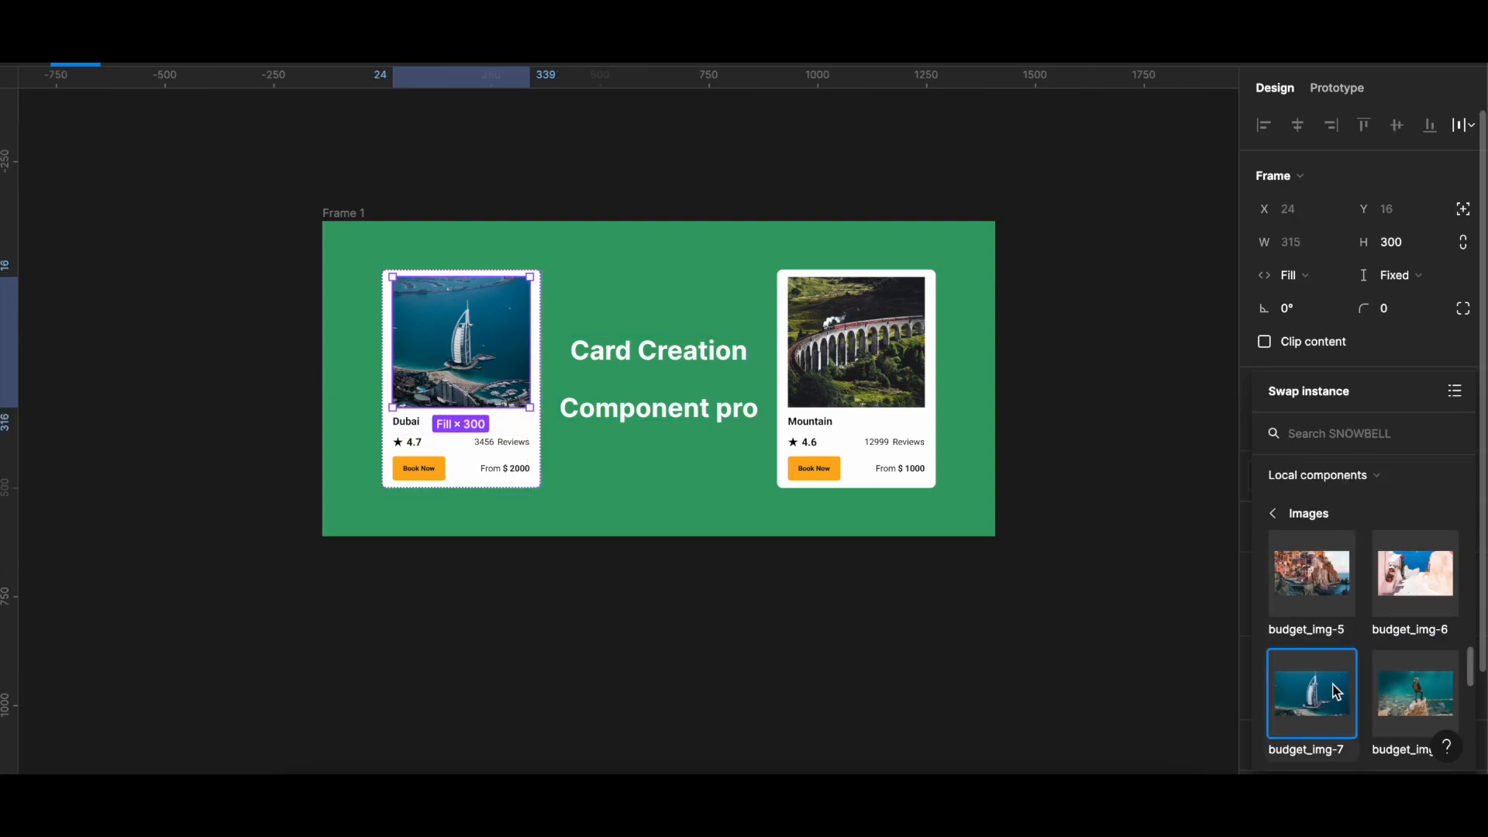
{"action": "left_click", "coordinate": [1421, 701]}
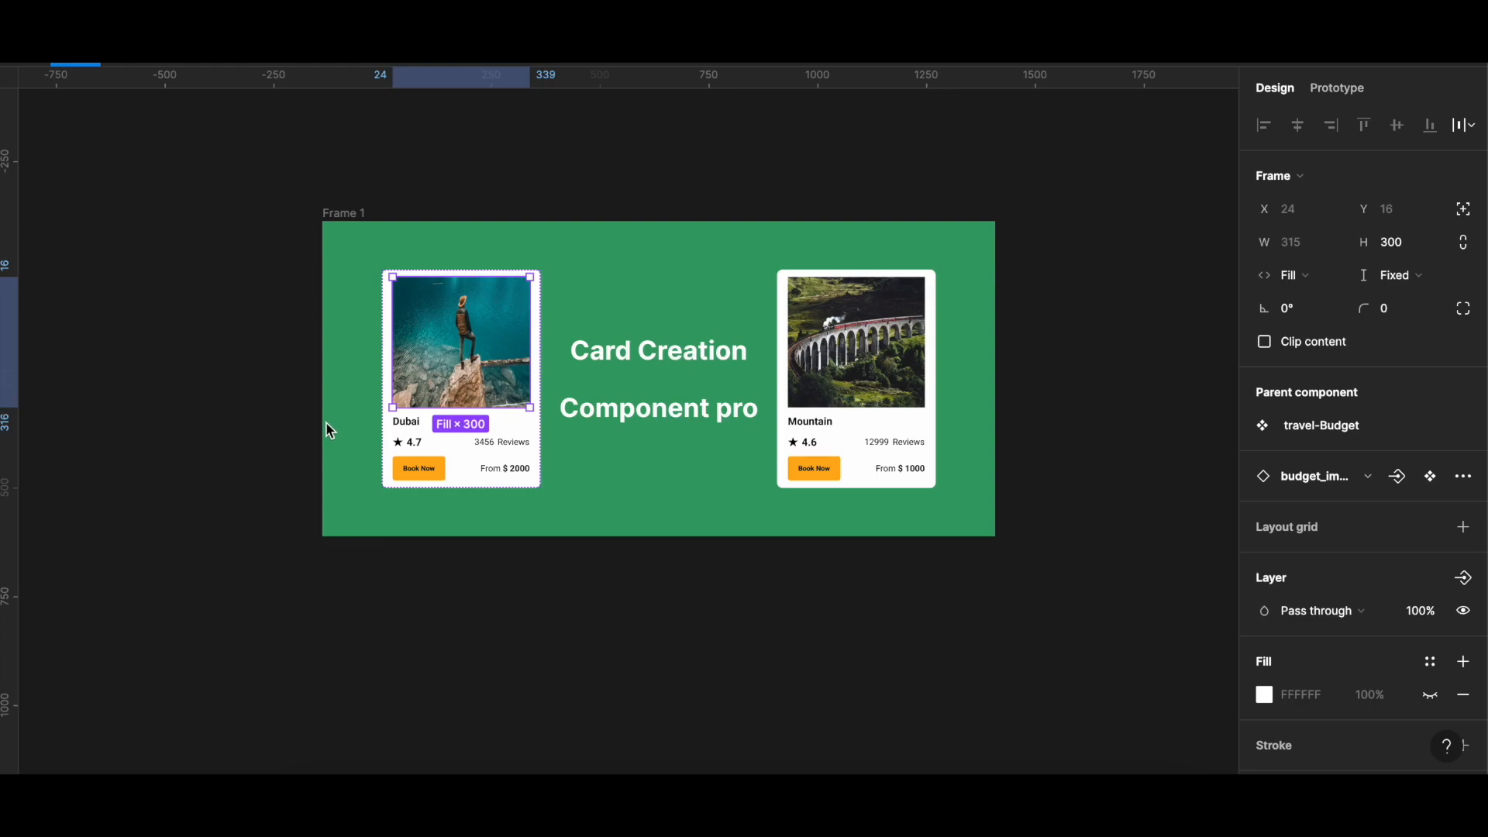
Change the Dubai title on the main card component to "River".
{"action": "double_click", "coordinate": [406, 425]}
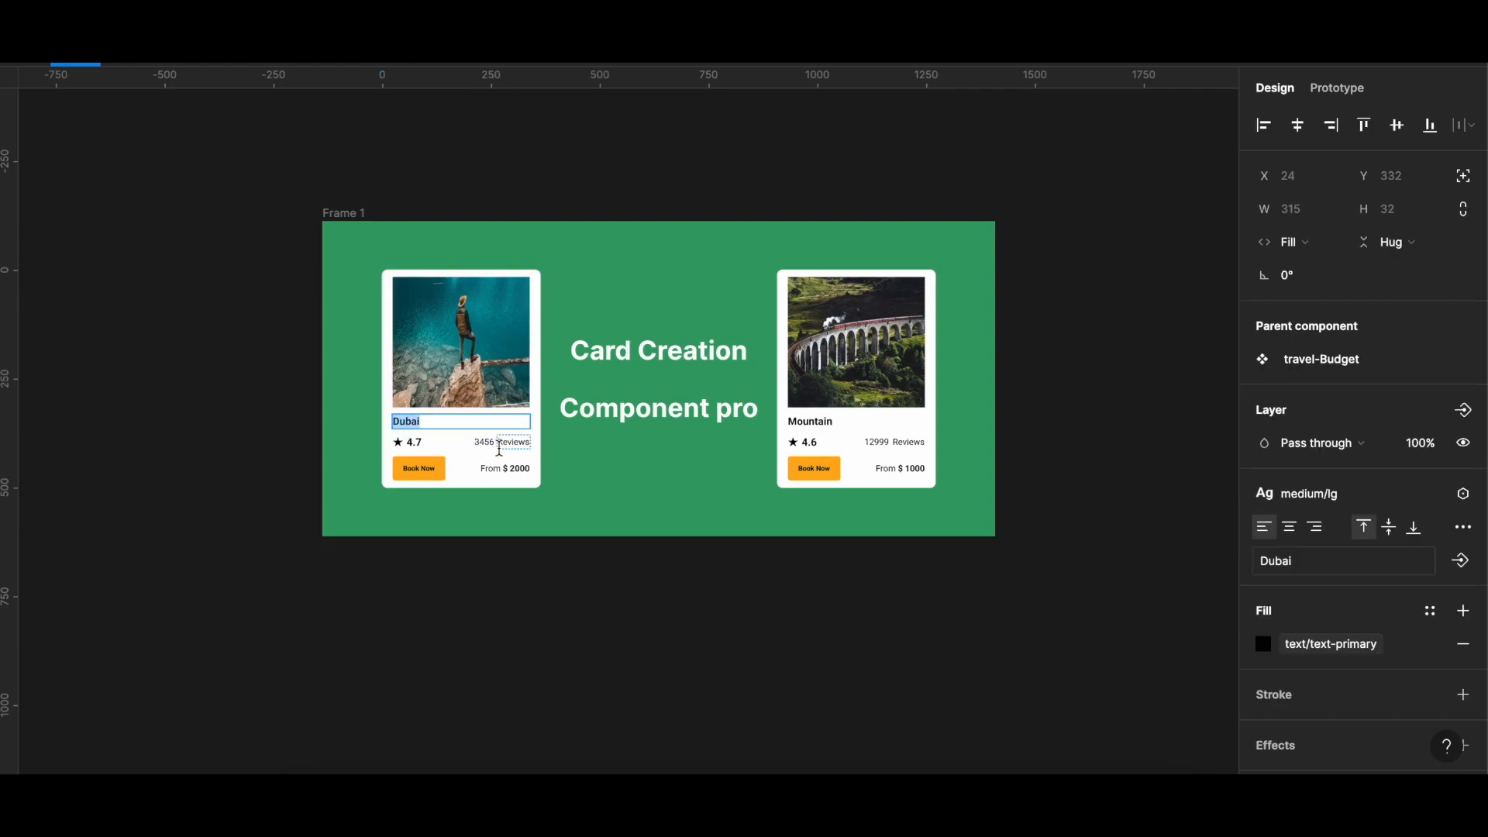
{"action": "type", "text": "River"}
{"action": "left_click", "coordinate": [321, 451]}
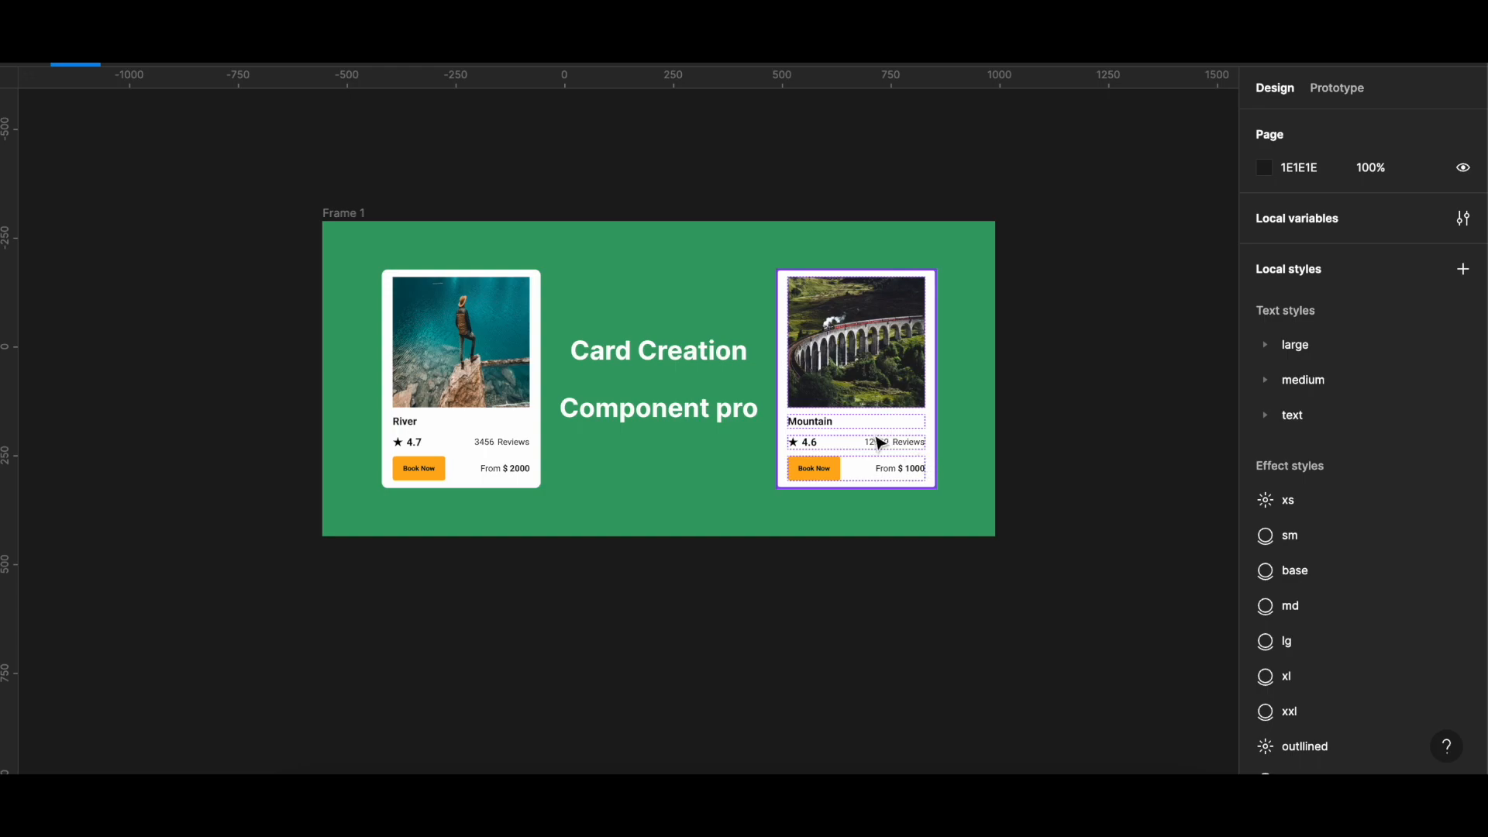
Swap the Mountain card's image to budget_img-8 through its img_swap property.
{"action": "left_click", "coordinate": [879, 441]}
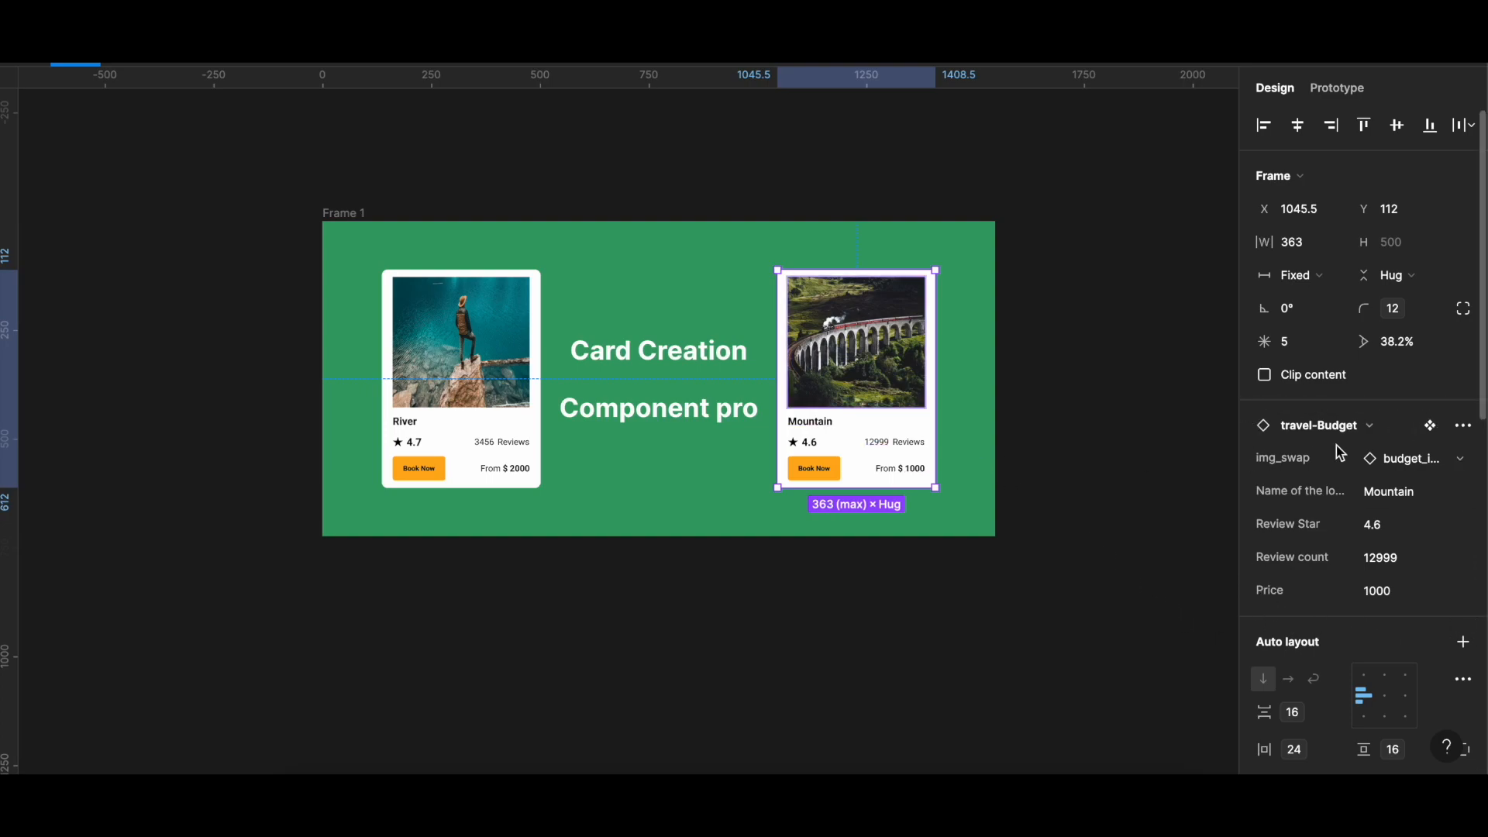
{"action": "left_click", "coordinate": [1431, 464]}
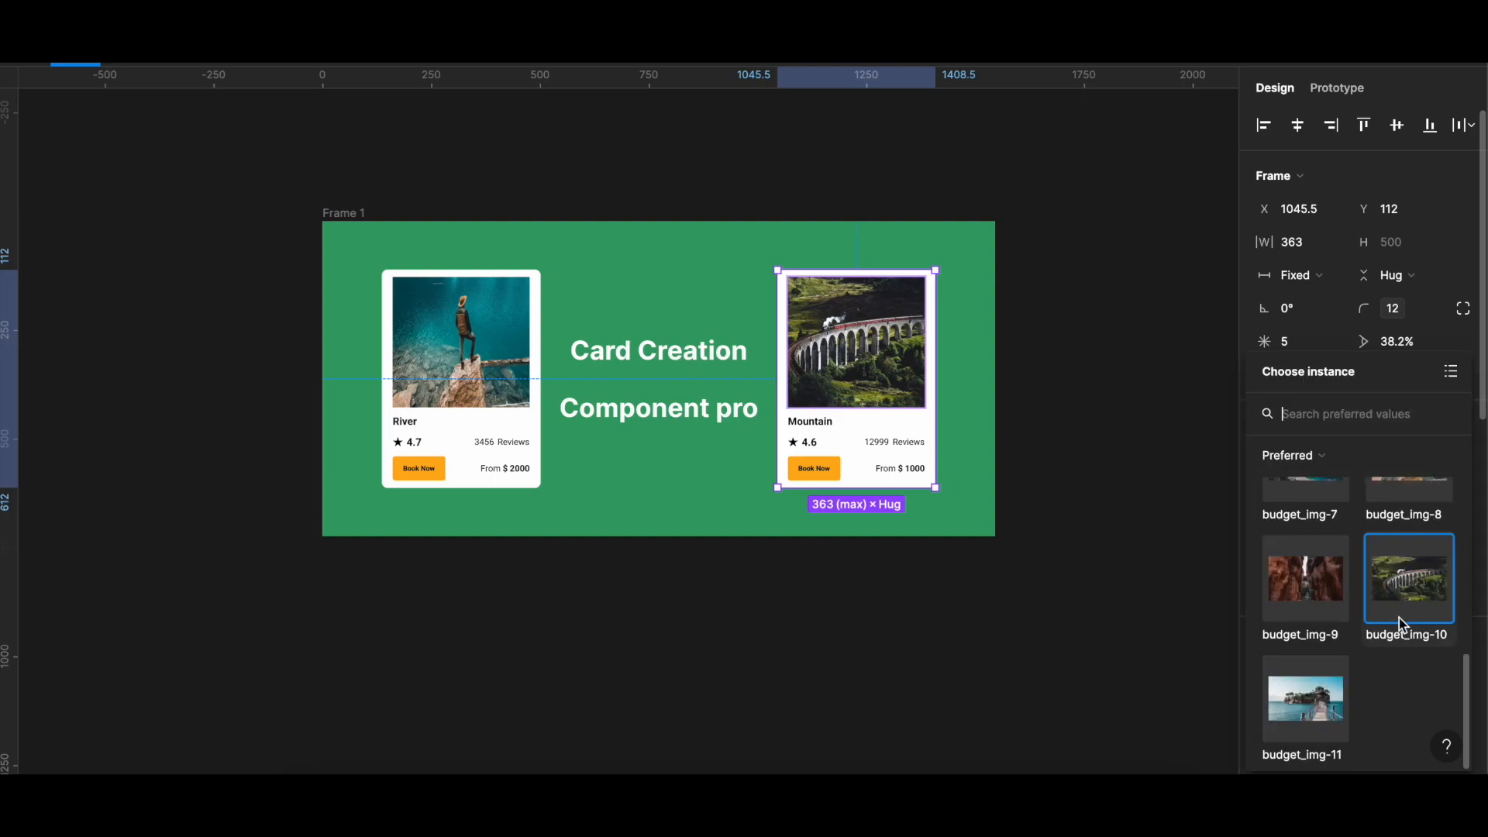
{"action": "scroll", "coordinate": [1397, 617], "scroll_direction": "up", "scroll_amount": 3}
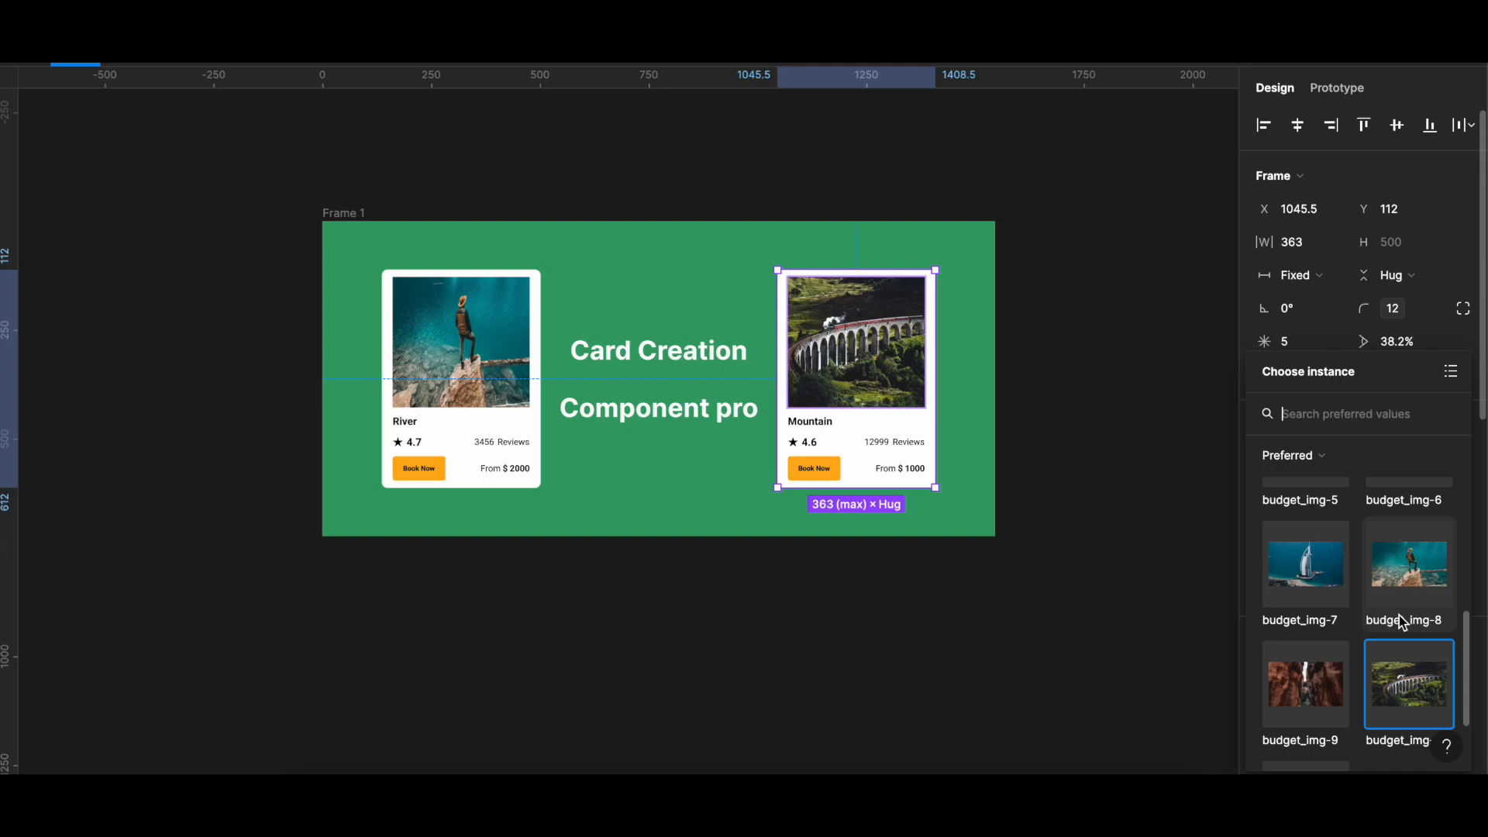
{"action": "scroll", "coordinate": [1398, 619], "scroll_direction": "up", "scroll_amount": 1}
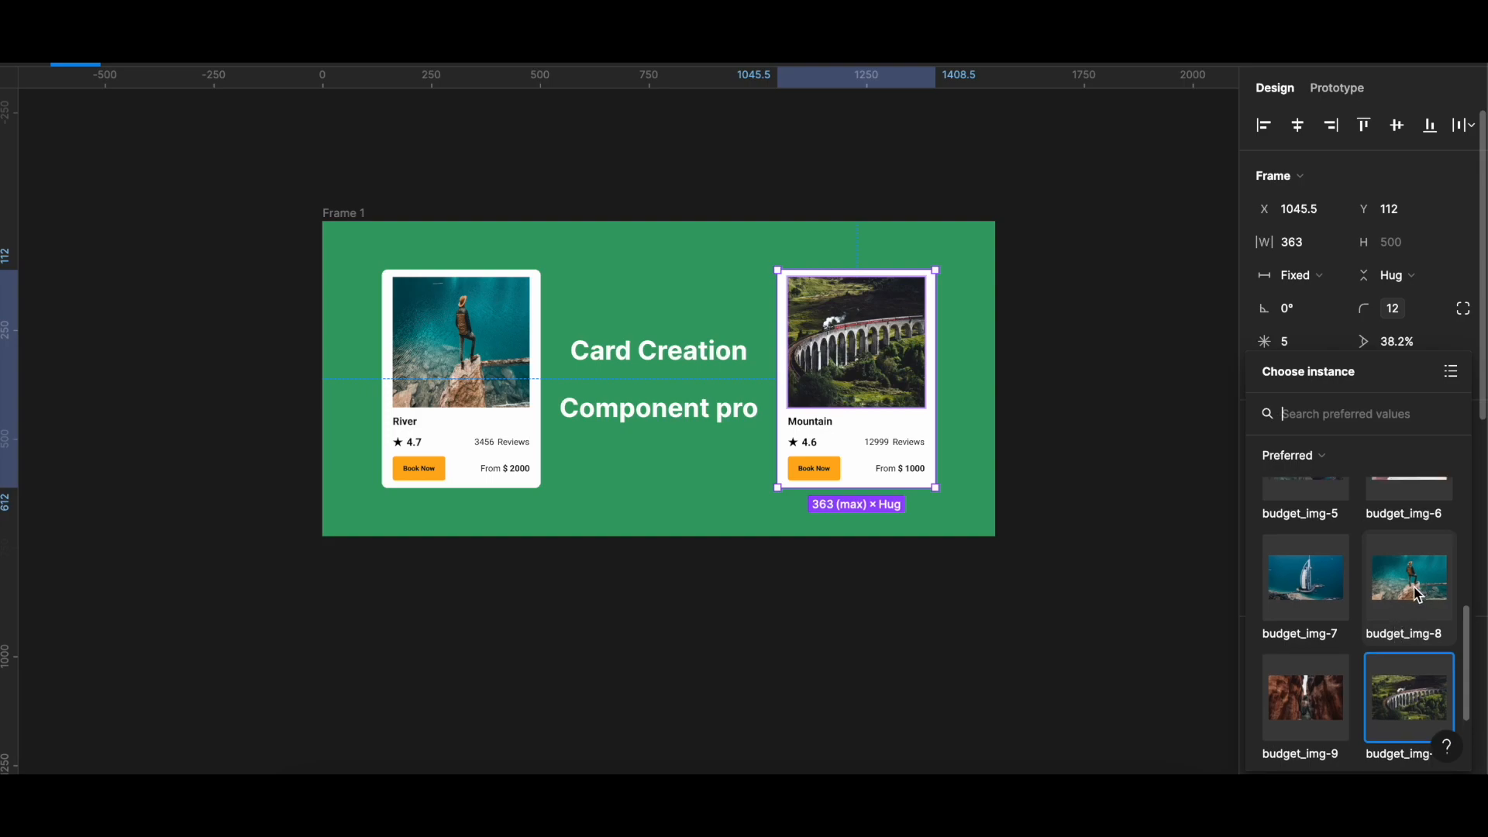
{"action": "left_click", "coordinate": [1417, 594]}
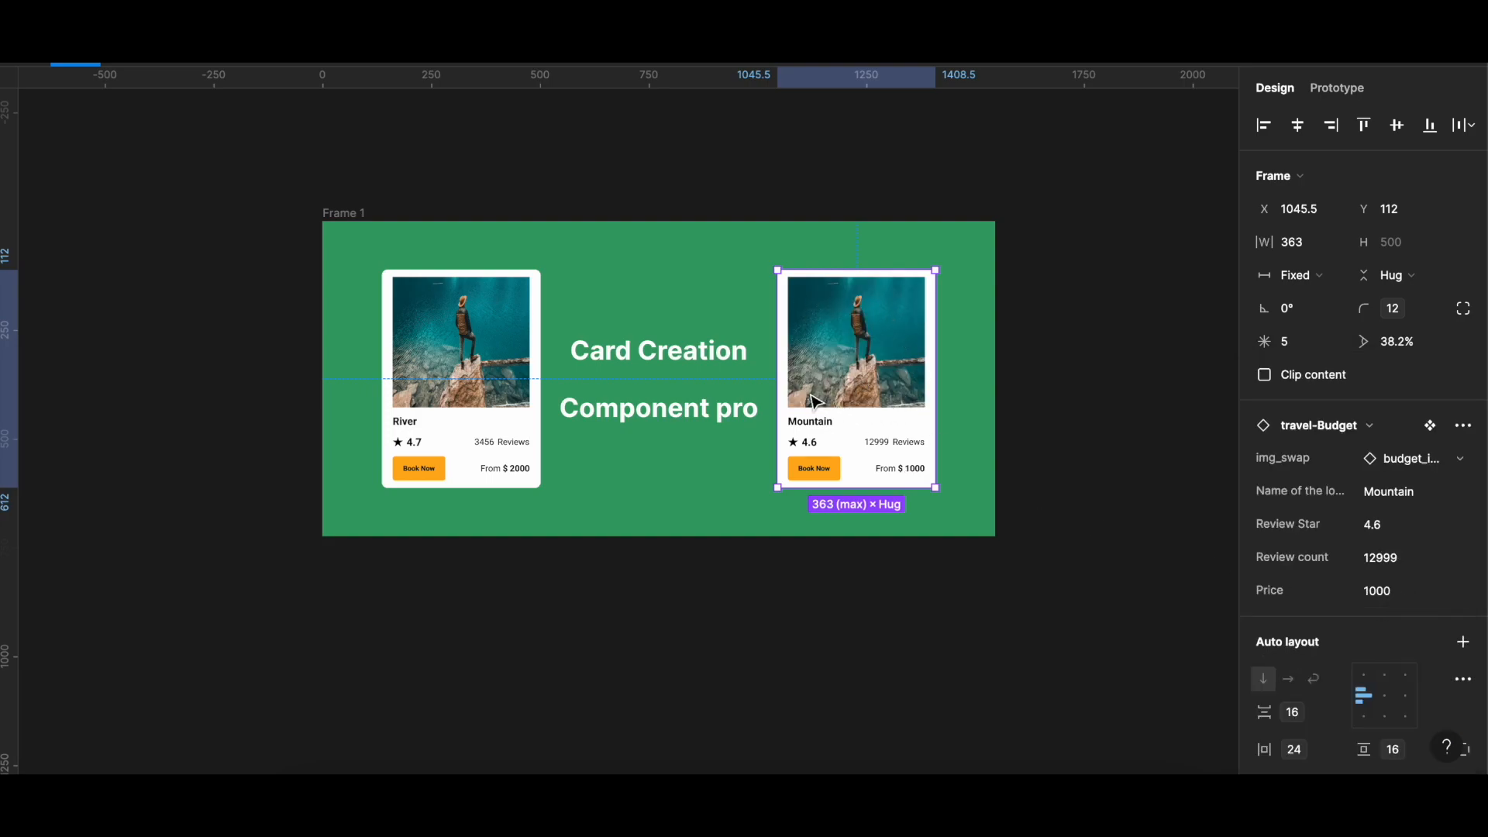
Rename the location on the Mountain card instance to "River" through its component property.
{"action": "left_click", "coordinate": [1399, 498]}
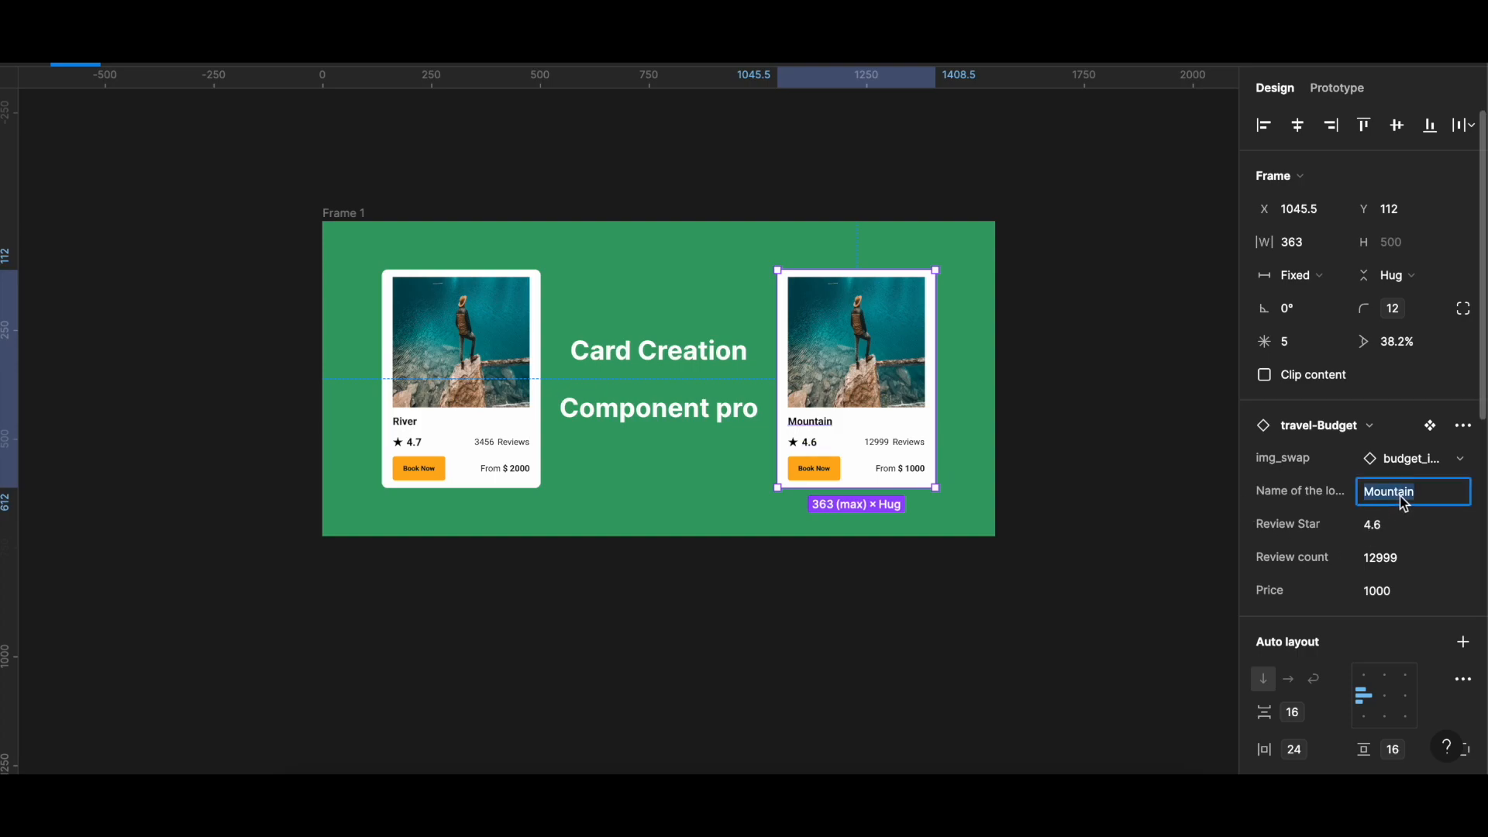
{"action": "type", "text": "River"}
{"action": "key", "text": "Return"}
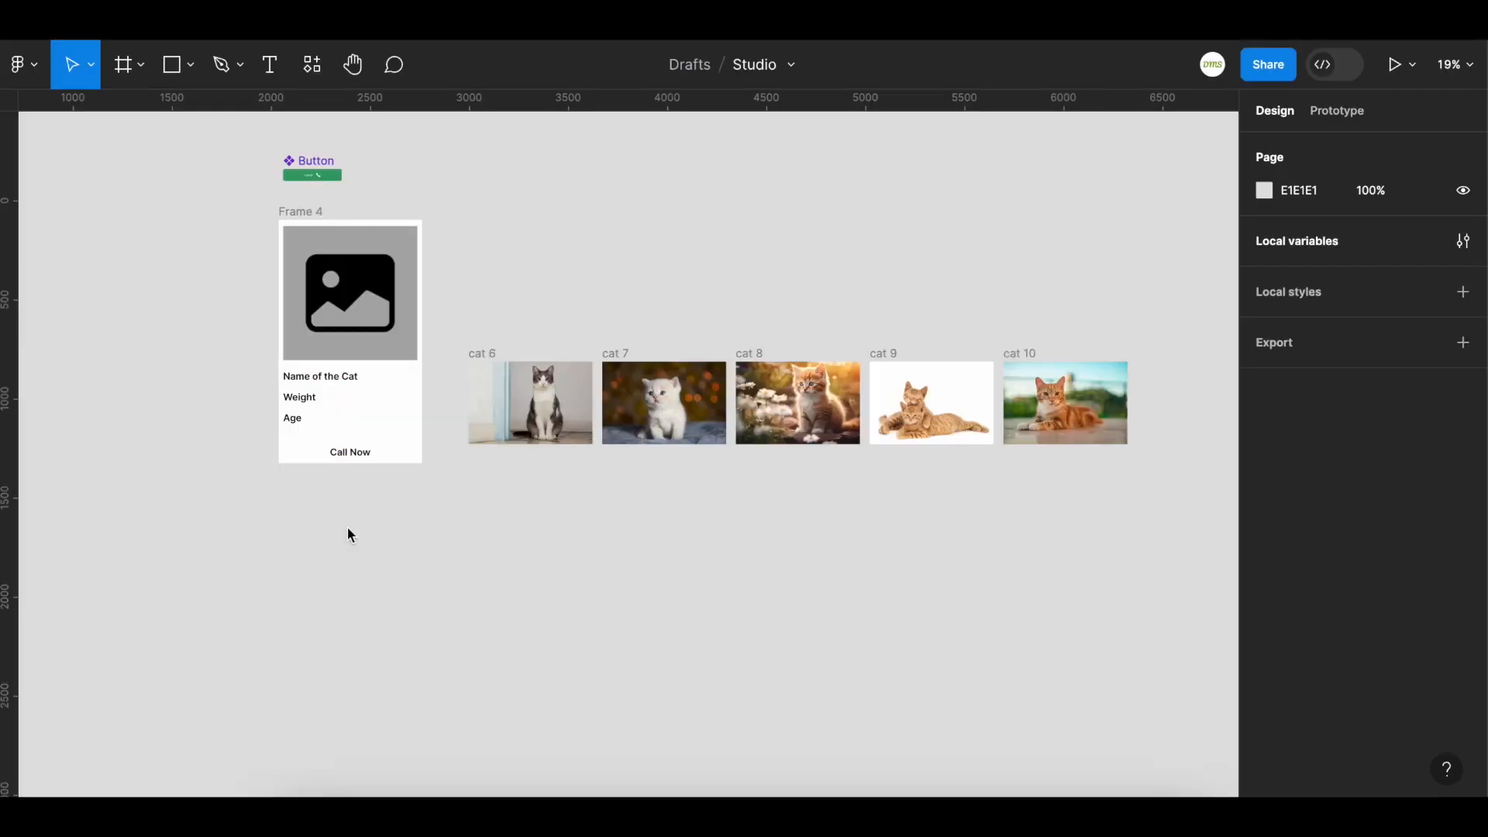
Convert the five image frames, cat 6 to cat 10, into separate components in one operation.
{"action": "left_click", "coordinate": [283, 210]}
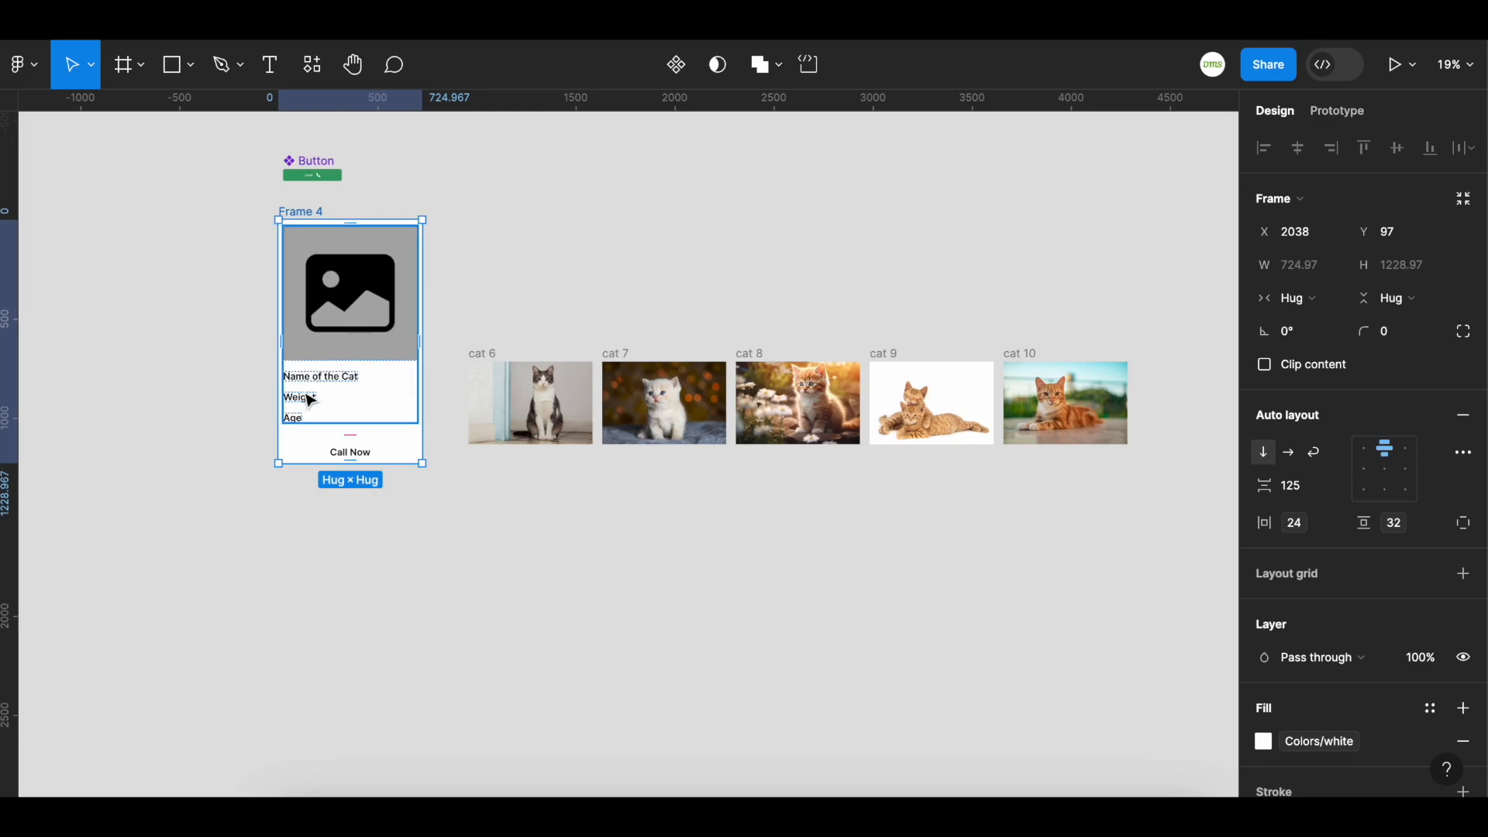
{"action": "left_click", "coordinate": [299, 161]}
{"action": "left_click_drag", "start_coordinate": [460, 314], "coordinate": [1139, 503]}
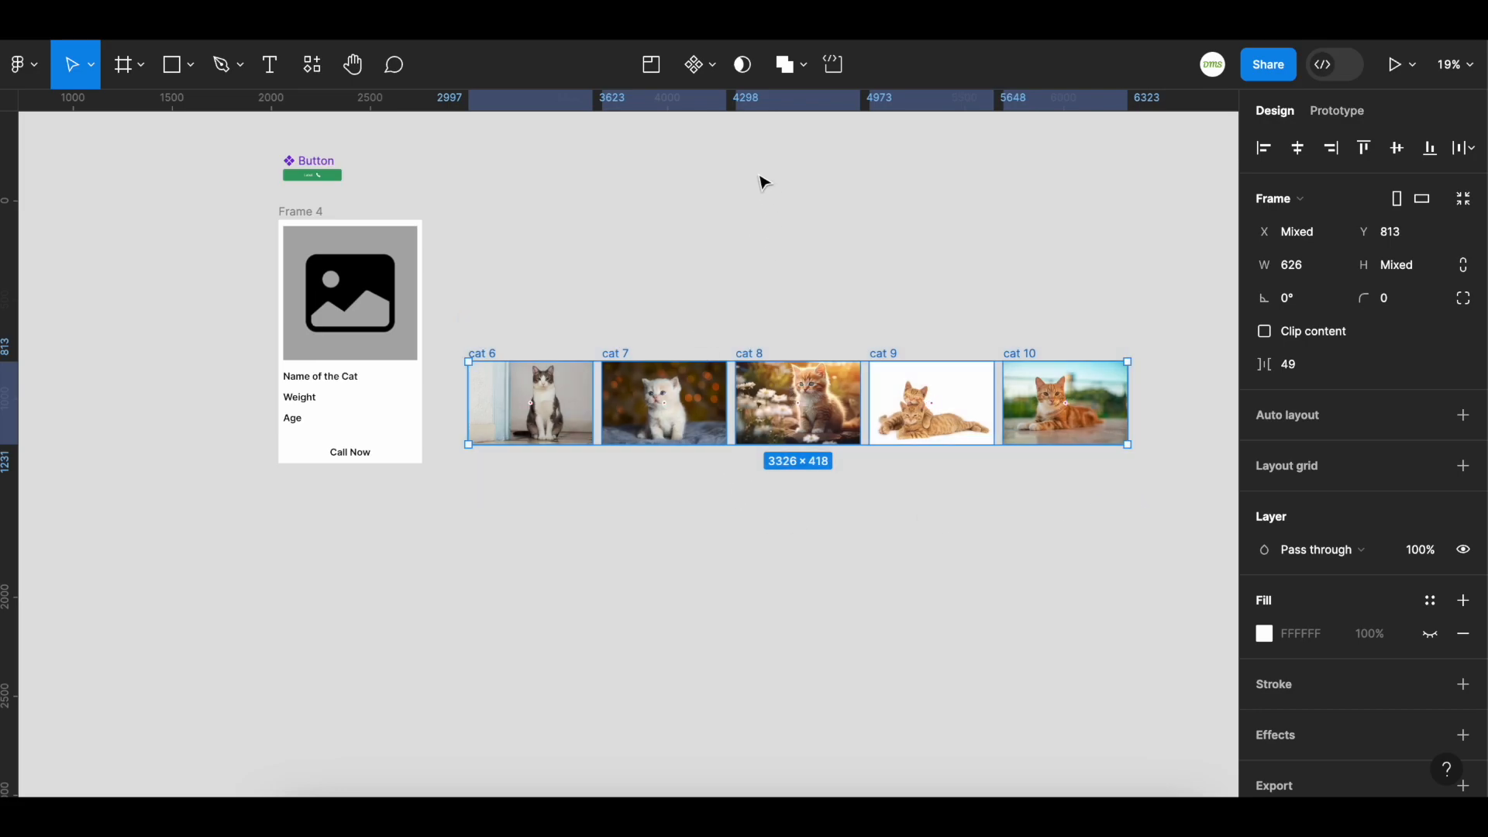
{"action": "left_click", "coordinate": [713, 74]}
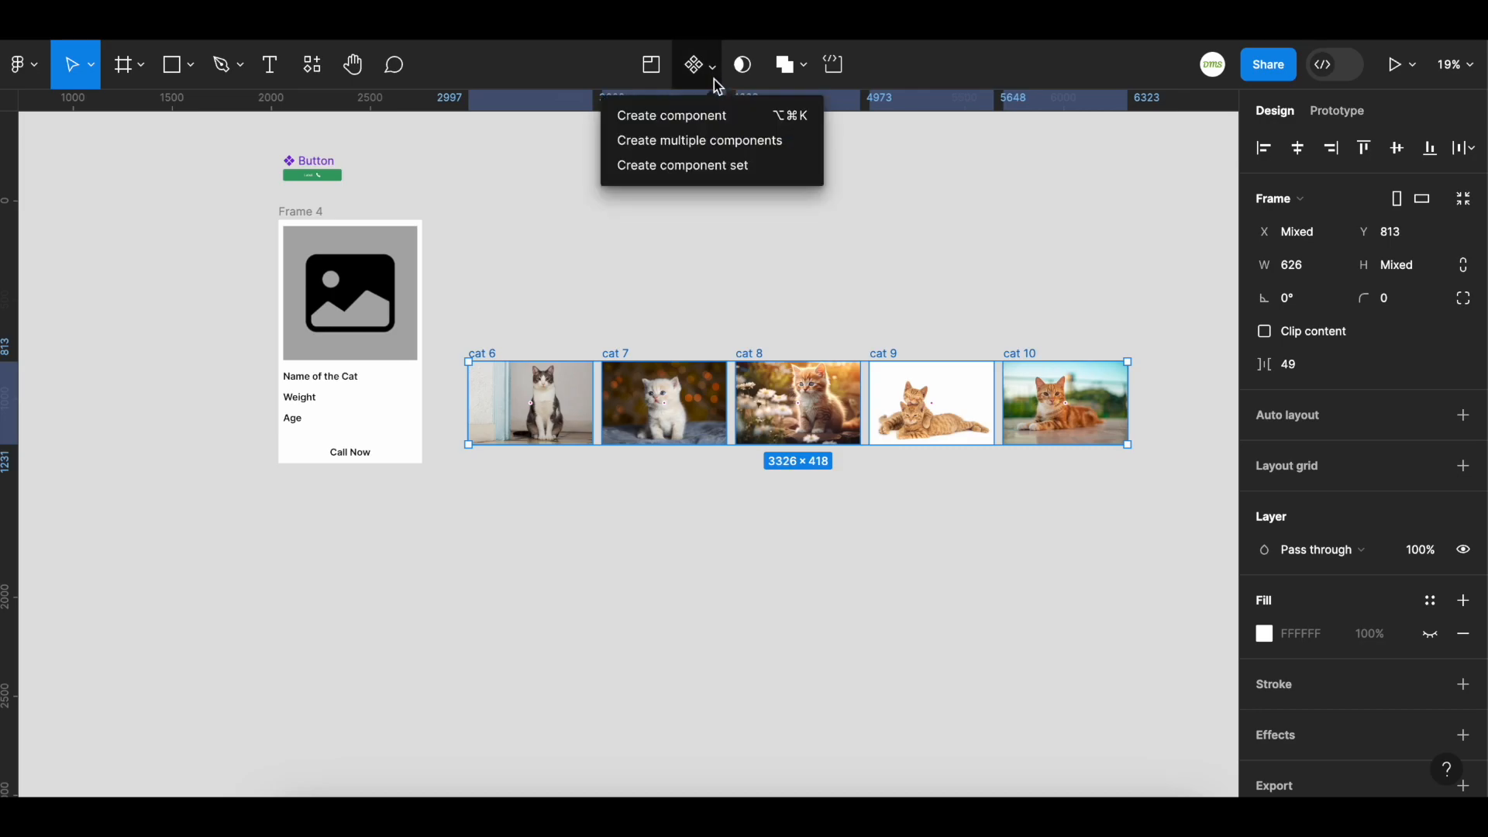
{"action": "left_click", "coordinate": [705, 140]}
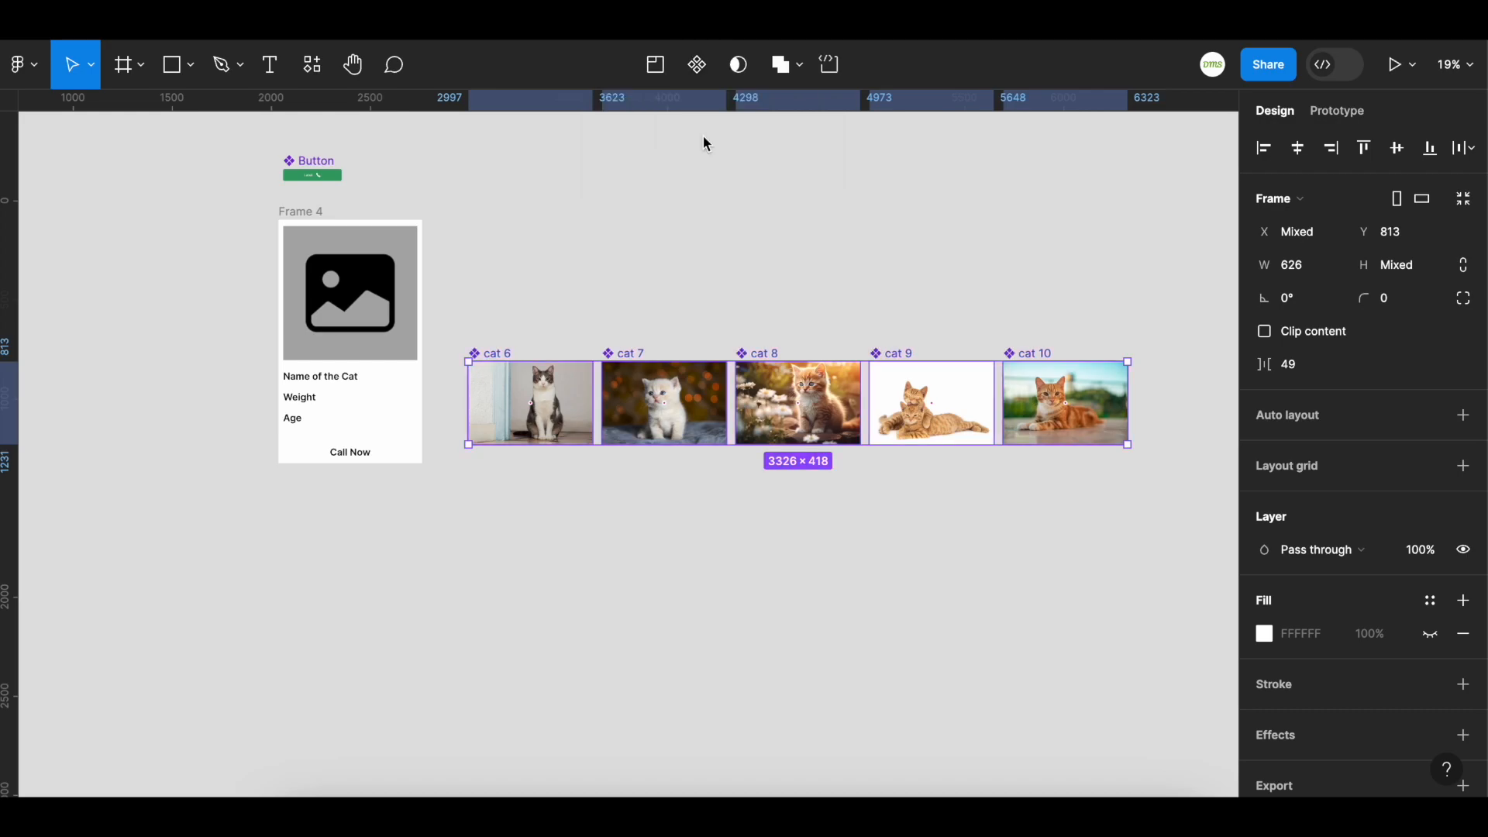
{"action": "scroll", "coordinate": [676, 512], "scroll_direction": "down", "scroll_amount": 2}
{"action": "left_click", "coordinate": [679, 520]}
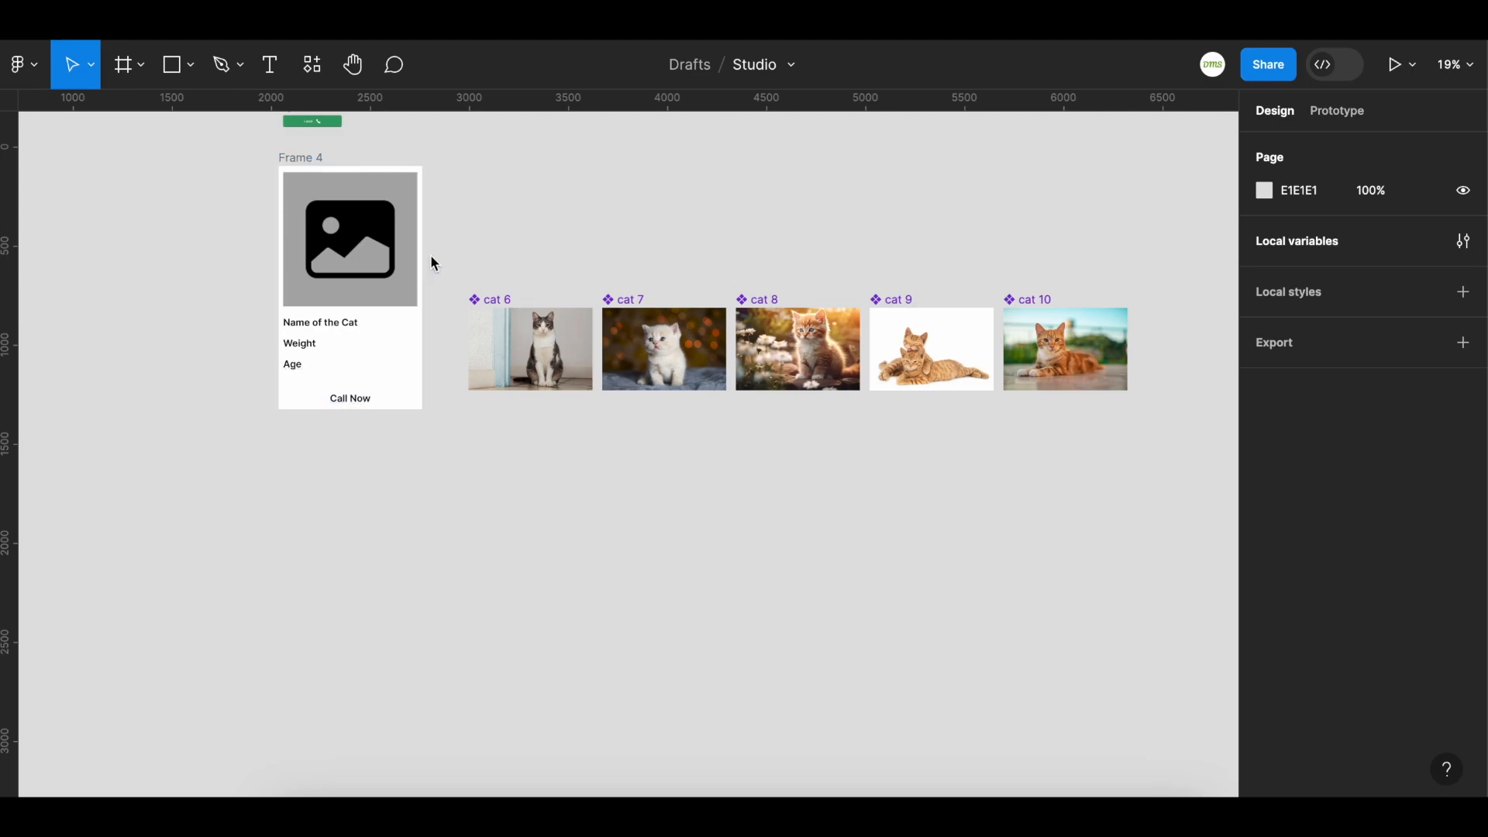
Place an instance of the cat 8 component in the empty space below the row of cat images.
{"action": "left_click_drag", "start_coordinate": [461, 263], "coordinate": [1095, 431]}
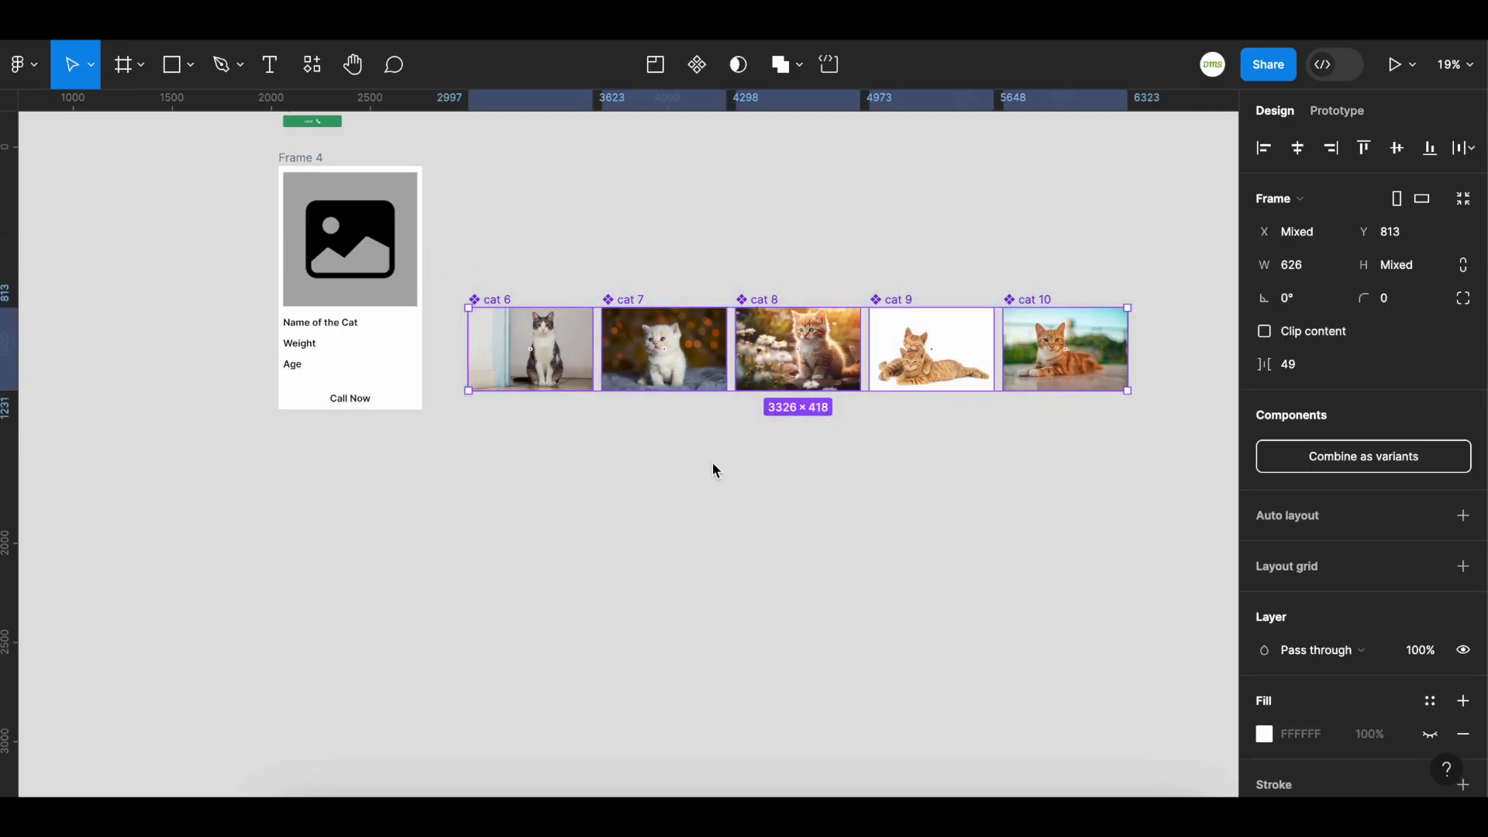
{"action": "left_click", "coordinate": [628, 452]}
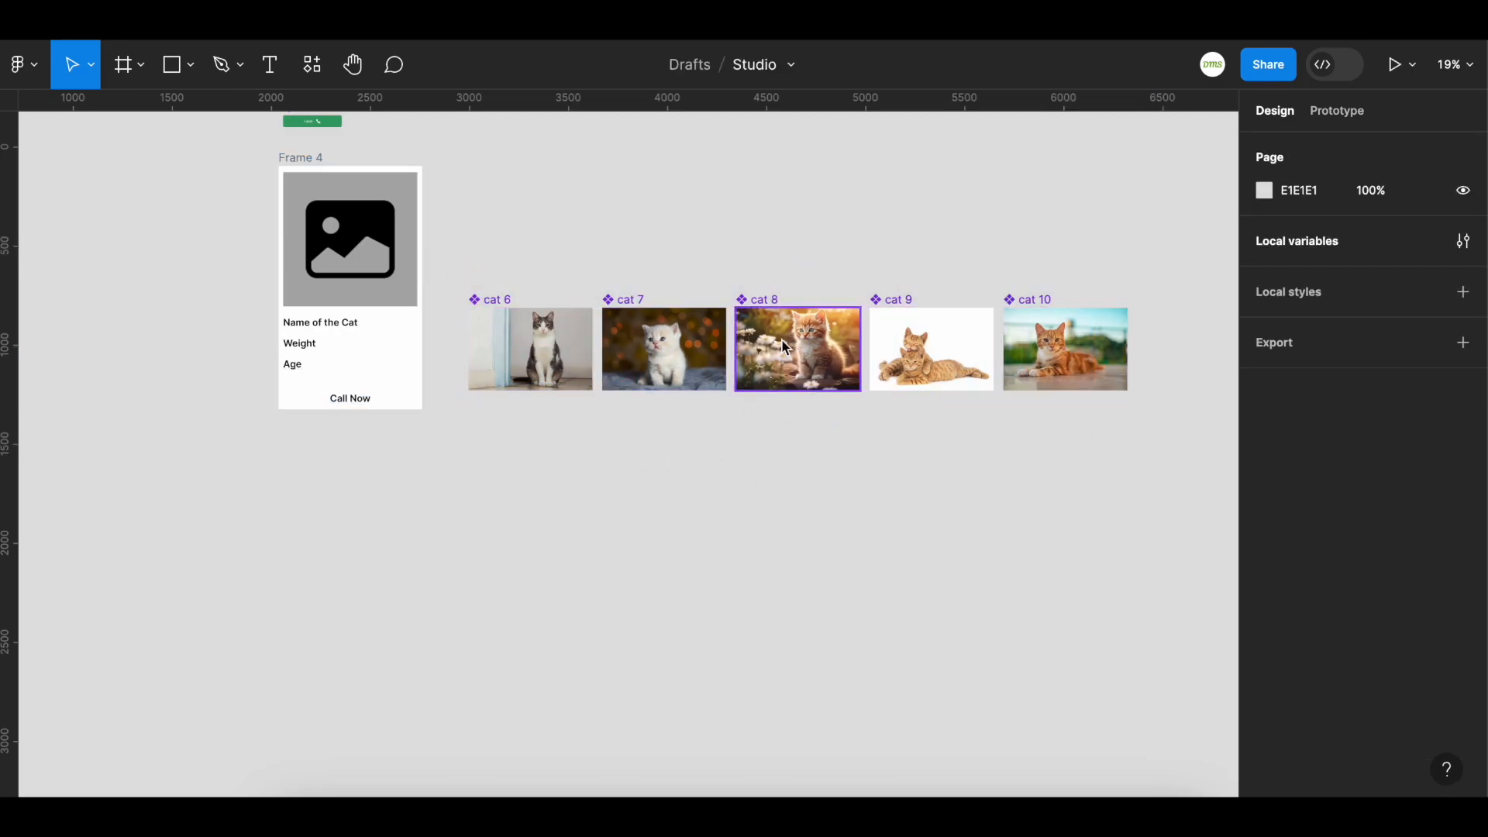
{"action": "left_click_drag", "start_coordinate": [779, 347], "coordinate": [687, 491]}
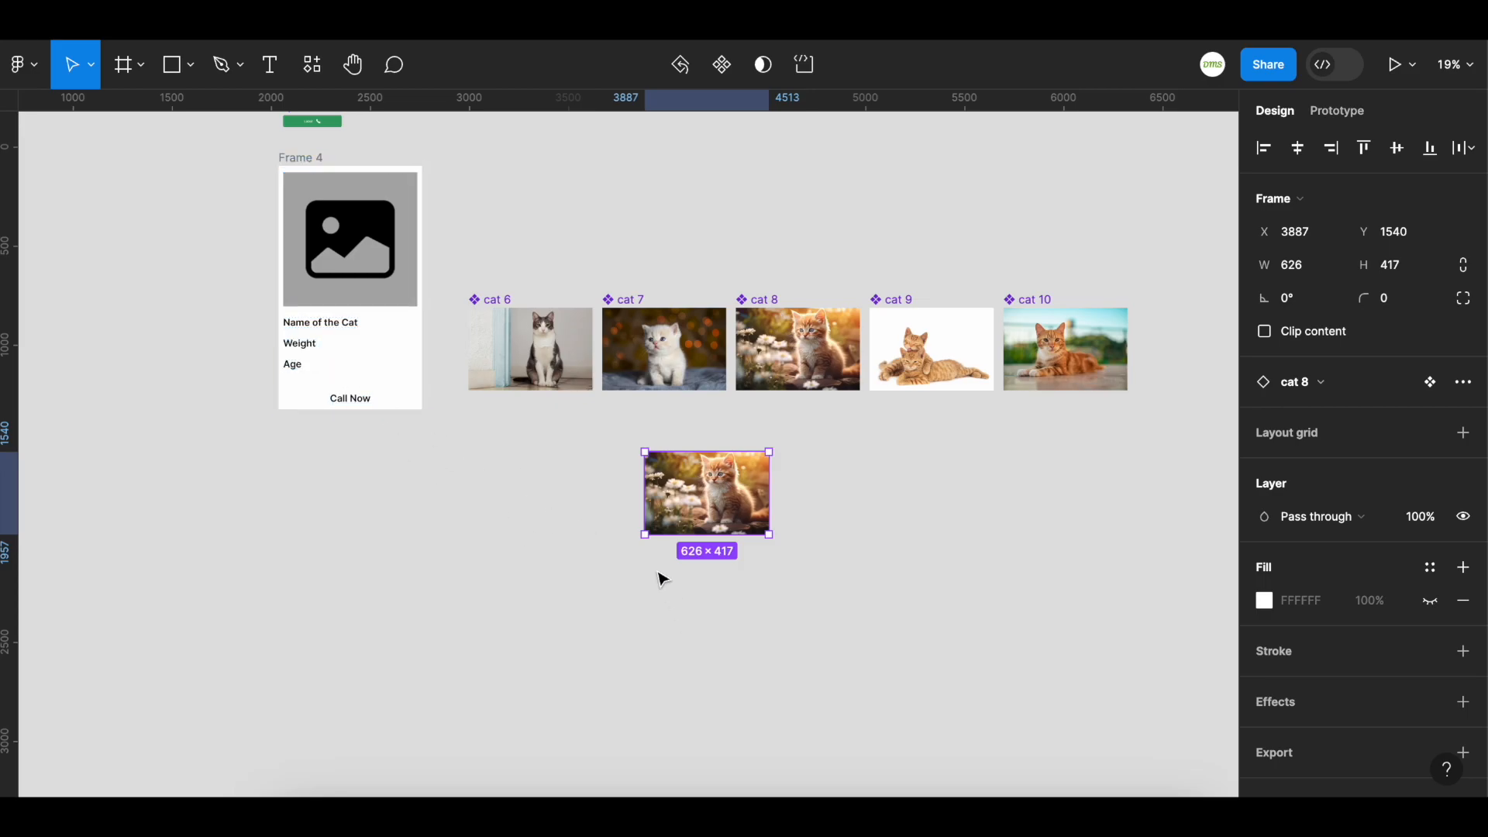
Add the text "Name of the cat" beneath the cat 8 instance and apply the text-2xl/lineHeight-8 text style.
{"action": "scroll", "coordinate": [660, 578], "scroll_direction": "up", "scroll_amount": 2}
{"action": "scroll", "coordinate": [660, 578], "scroll_direction": "up", "scroll_amount": 4}
{"action": "key", "text": "t"}
{"action": "left_click_drag", "start_coordinate": [628, 523], "coordinate": [635, 528]}
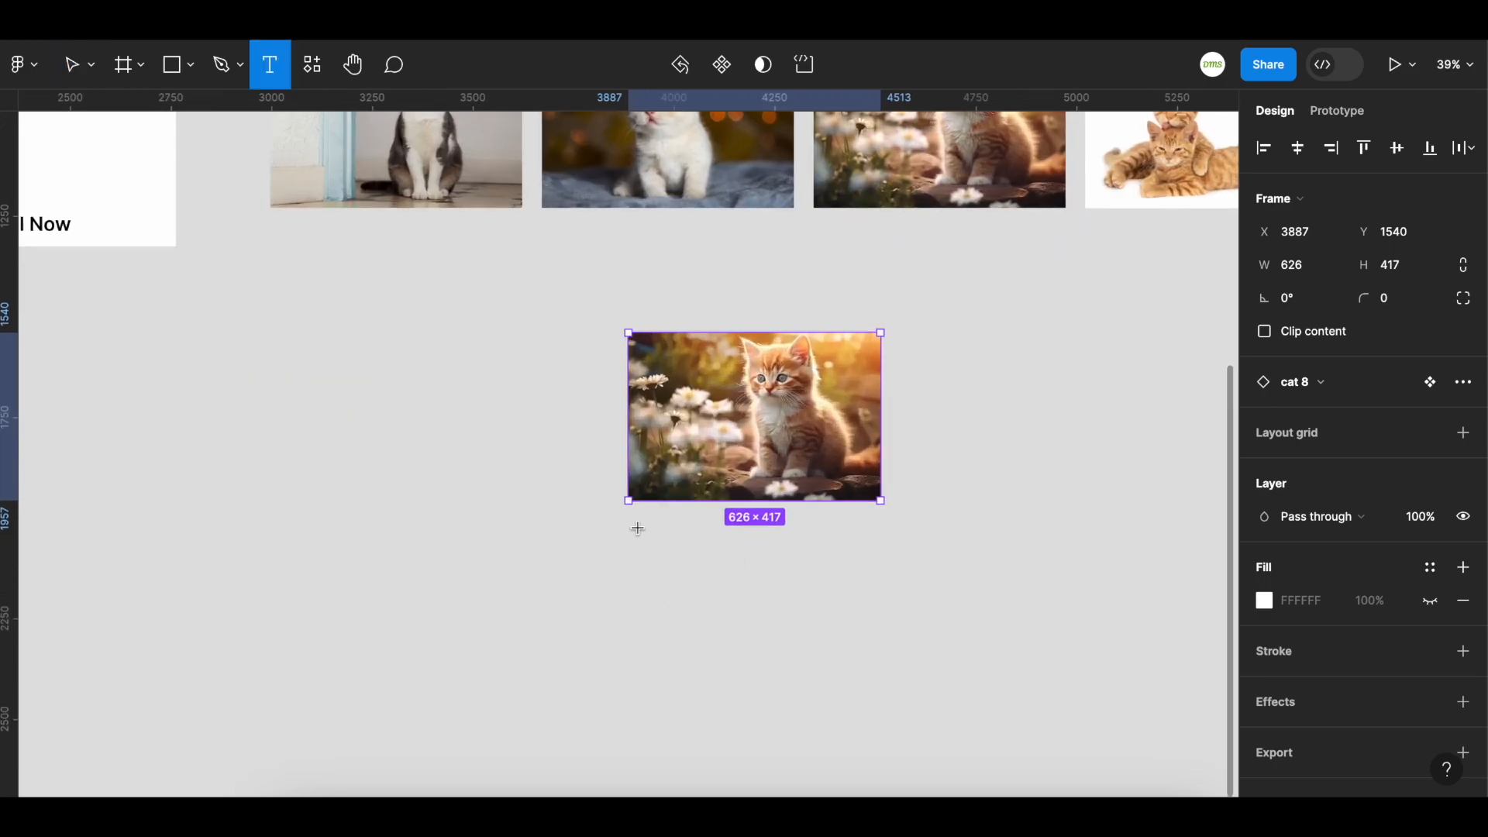
{"action": "type", "text": "Name of the cat"}
{"action": "left_click", "coordinate": [1462, 432]}
{"action": "left_click", "coordinate": [1356, 399]}
{"action": "left_click", "coordinate": [1328, 763]}
Duplicate the name label twice below it and change the copies to "Weight" and "Age".
{"action": "key", "text": "super+d"}
{"action": "type", "text": "WeightAge"}
{"action": "left_click", "coordinate": [715, 634]}
Place an instance of the green Button component below the Age label.
{"action": "scroll", "coordinate": [717, 638], "scroll_direction": "down", "scroll_amount": 5}
{"action": "scroll", "coordinate": [491, 365], "scroll_direction": "up", "scroll_amount": 4}
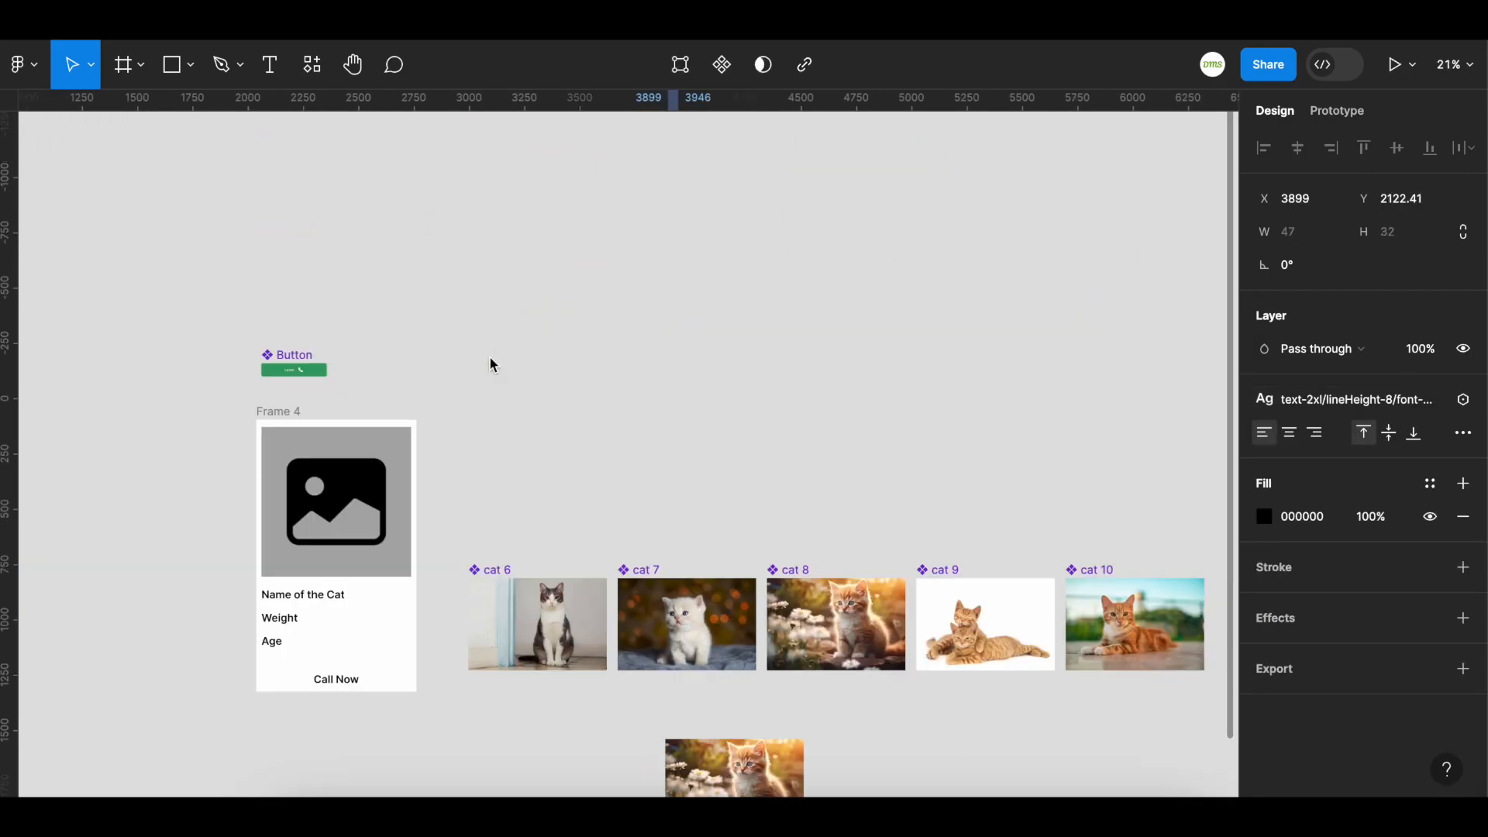
{"action": "left_click", "coordinate": [291, 369]}
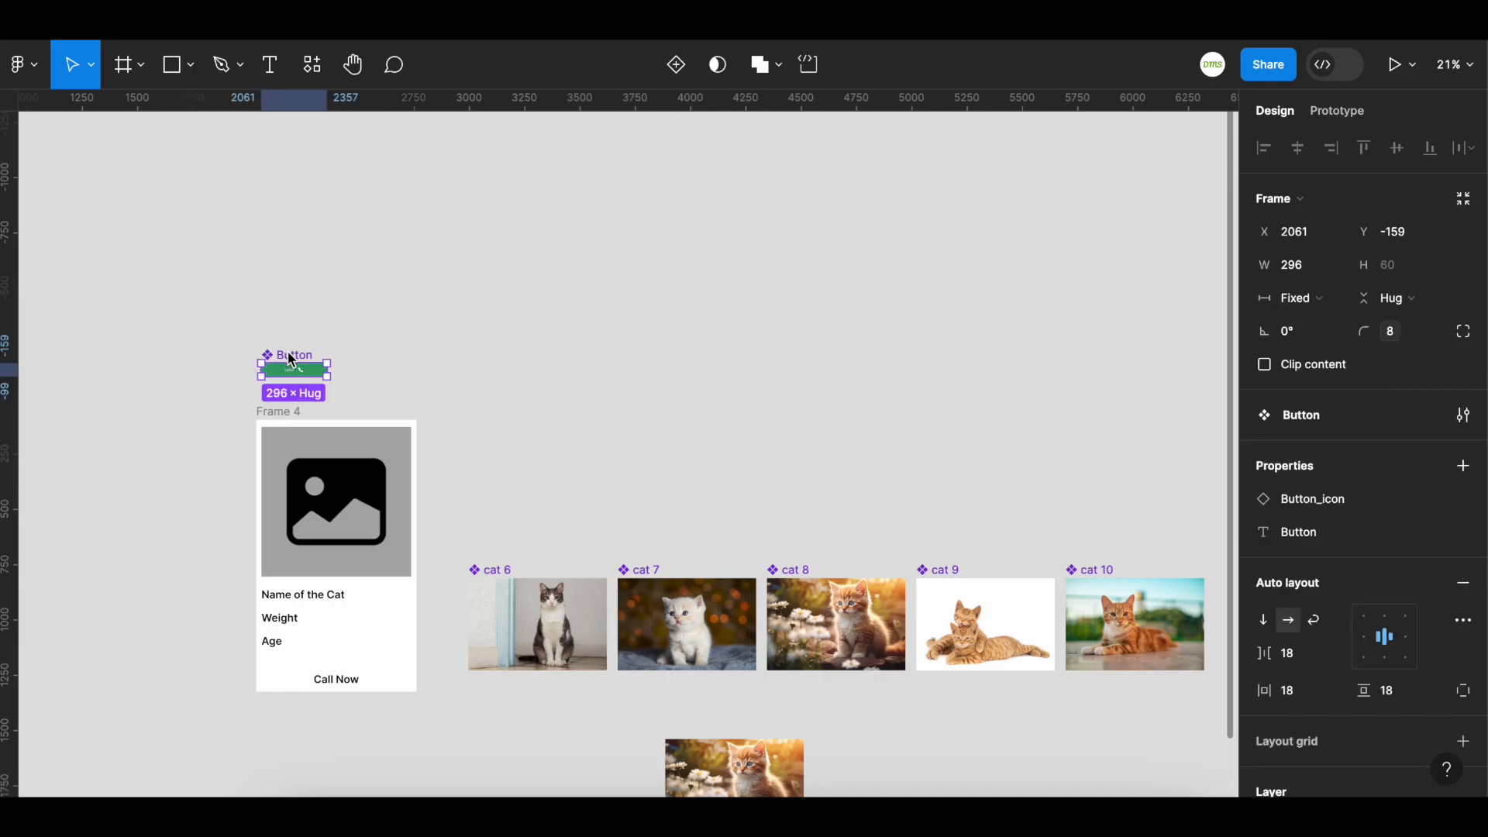
{"action": "left_click_drag", "start_coordinate": [291, 365], "coordinate": [723, 590]}
{"action": "scroll", "coordinate": [1020, 707], "scroll_direction": "down", "scroll_amount": 5}
{"action": "left_click", "coordinate": [899, 614]}
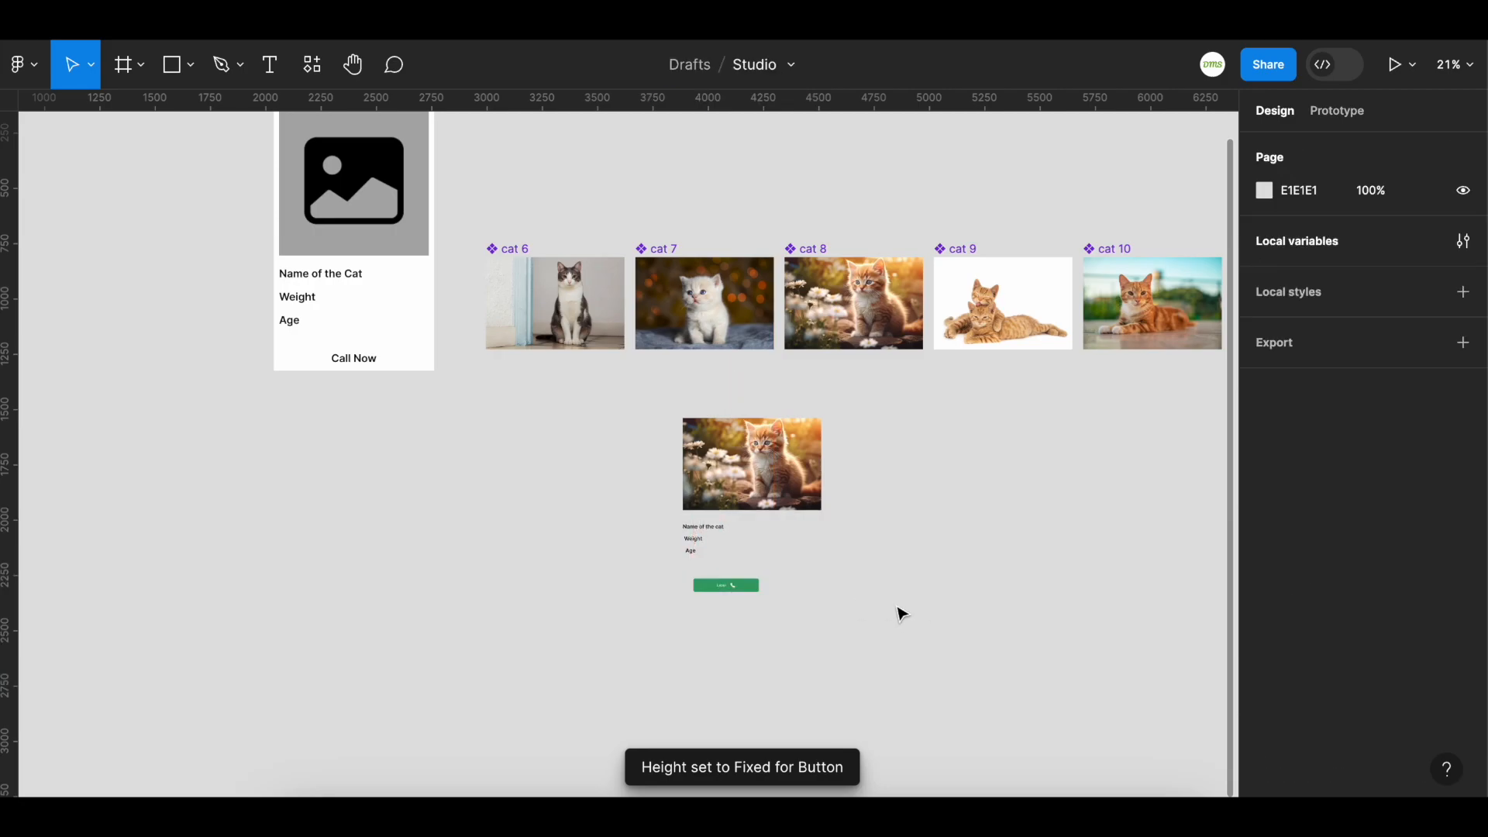
Wrap the cat image, the three text labels and the button in a vertical auto layout frame.
{"action": "scroll", "coordinate": [866, 594], "scroll_direction": "up", "scroll_amount": 3}
{"action": "scroll", "coordinate": [866, 593], "scroll_direction": "up", "scroll_amount": 2}
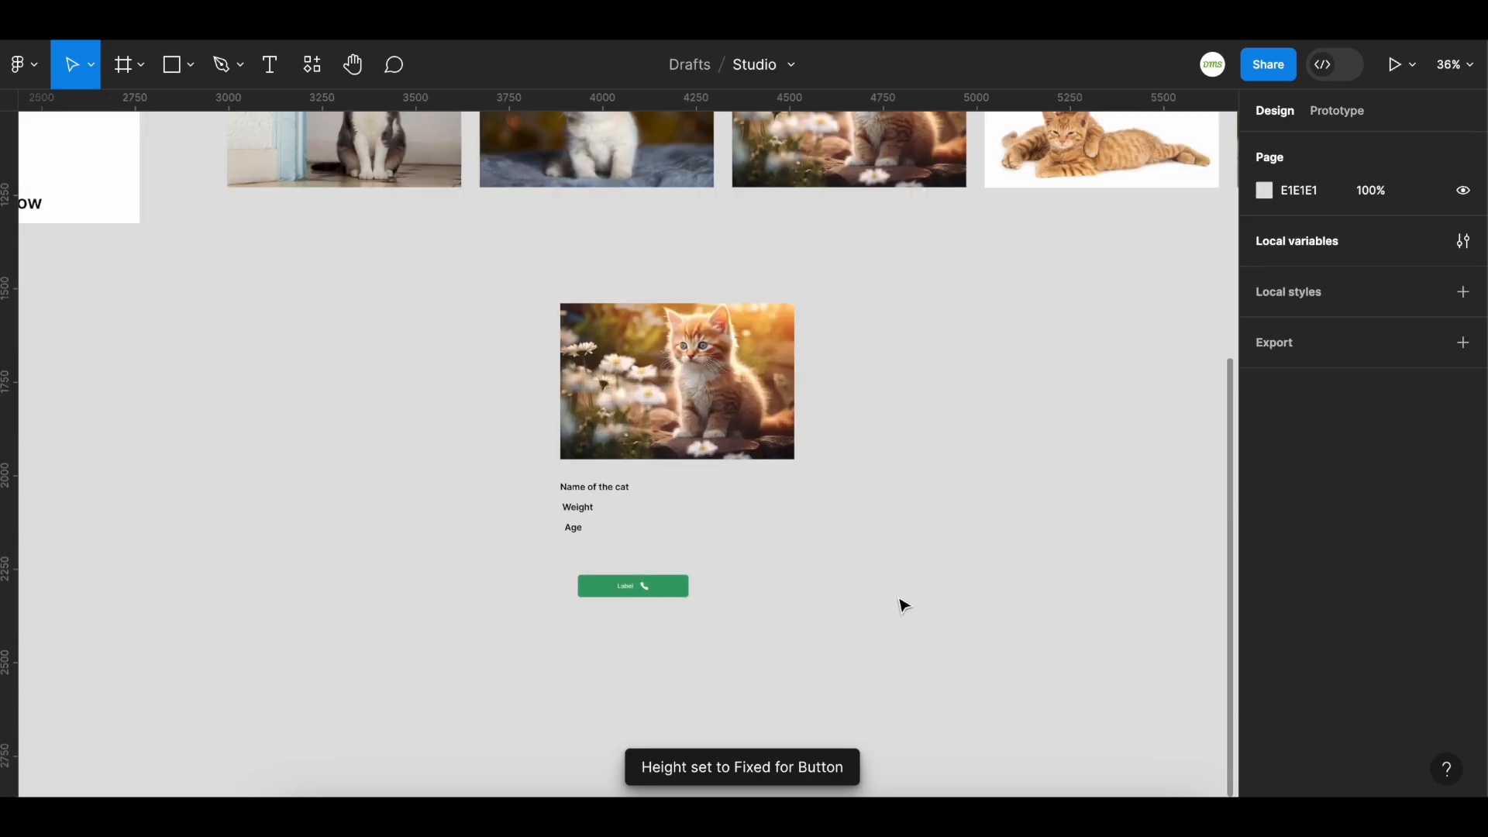
{"action": "left_click_drag", "start_coordinate": [500, 289], "coordinate": [845, 653]}
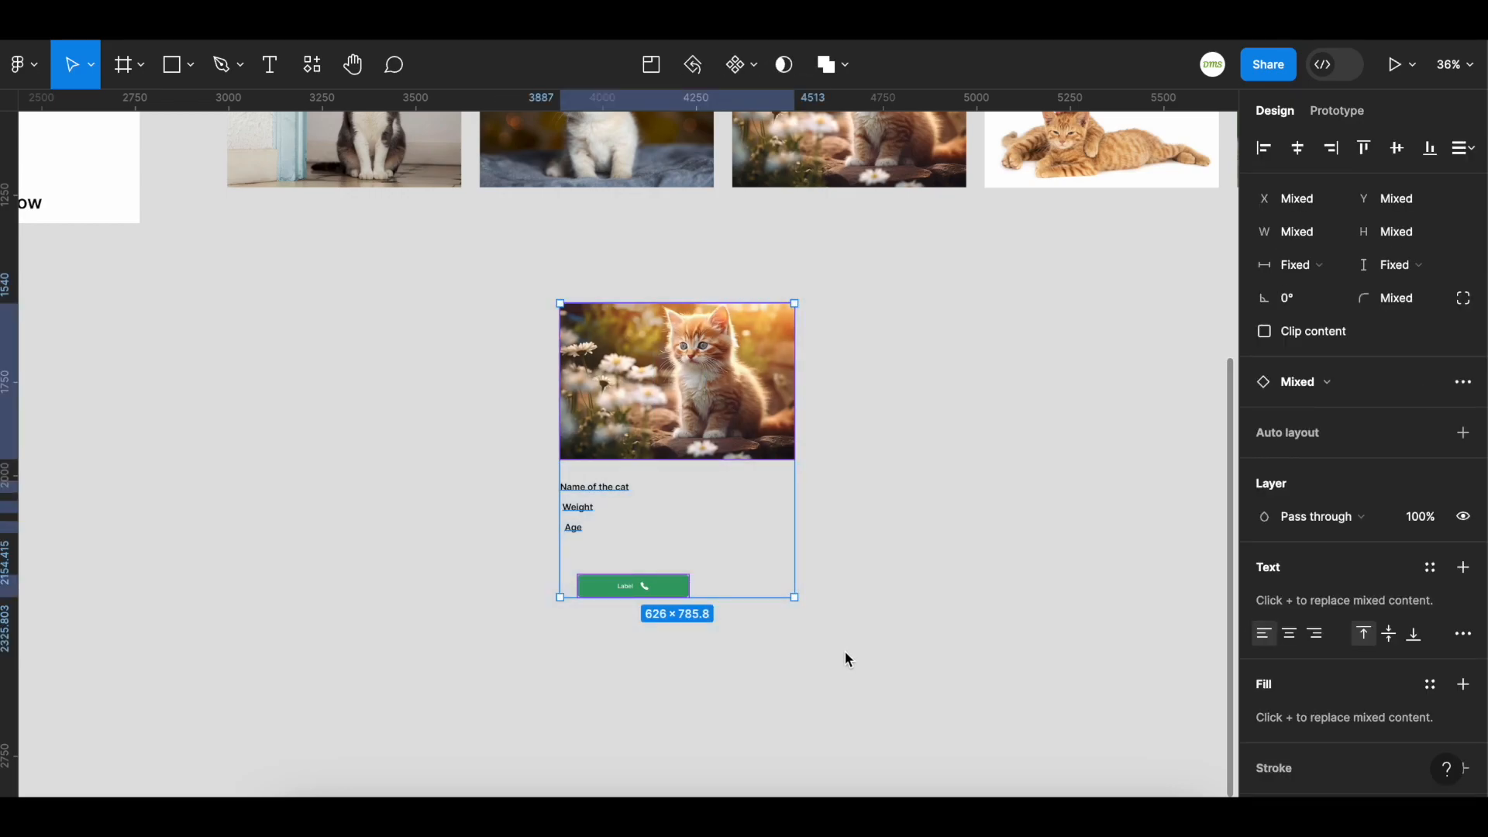
{"action": "key", "text": "shift+a"}
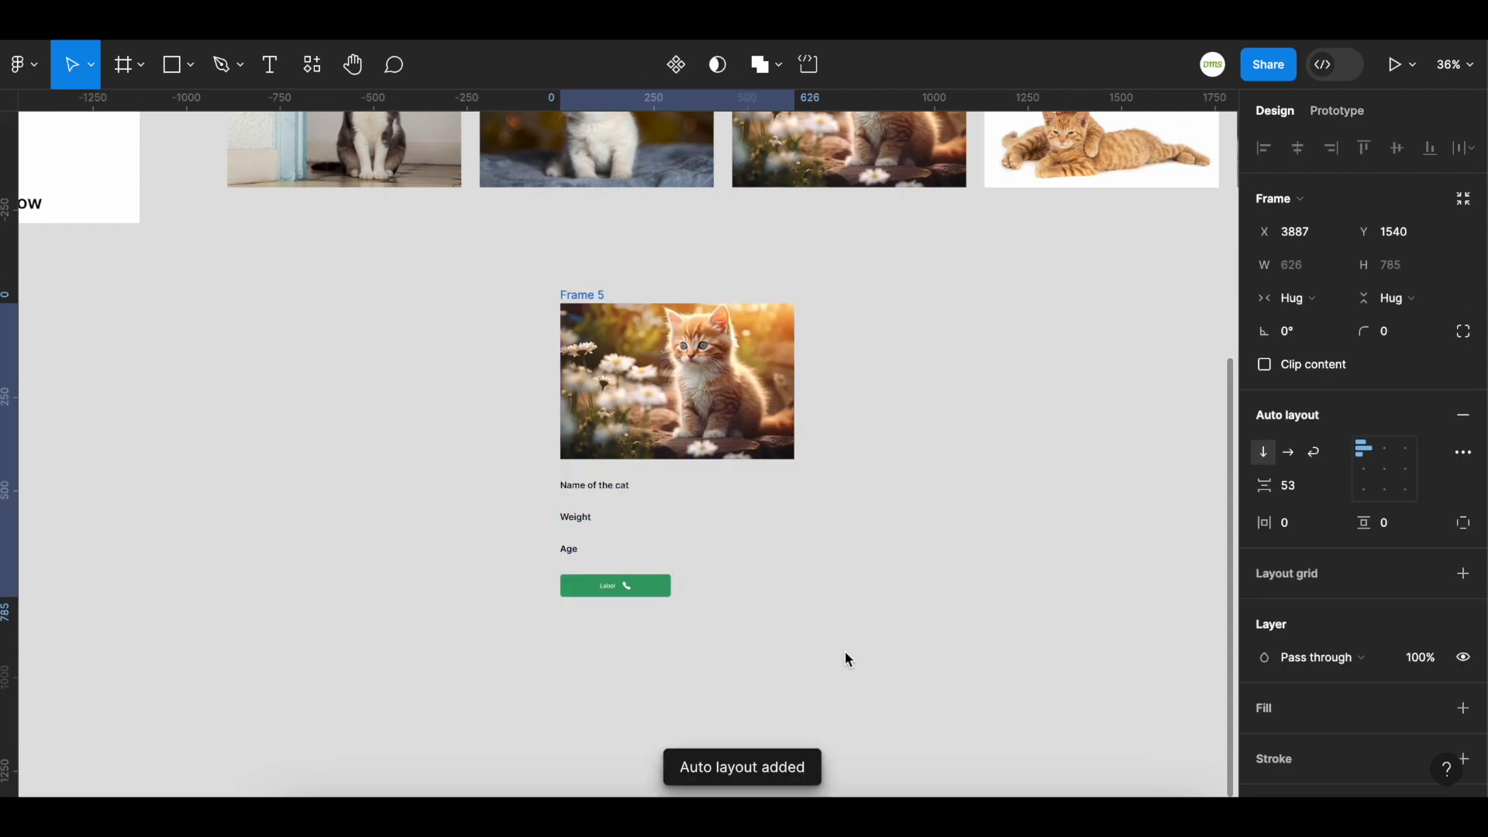
Set the auto layout frame's vertical gap to the spacing variable space 4 (24).
{"action": "left_click", "coordinate": [1339, 496]}
{"action": "left_click", "coordinate": [1330, 550]}
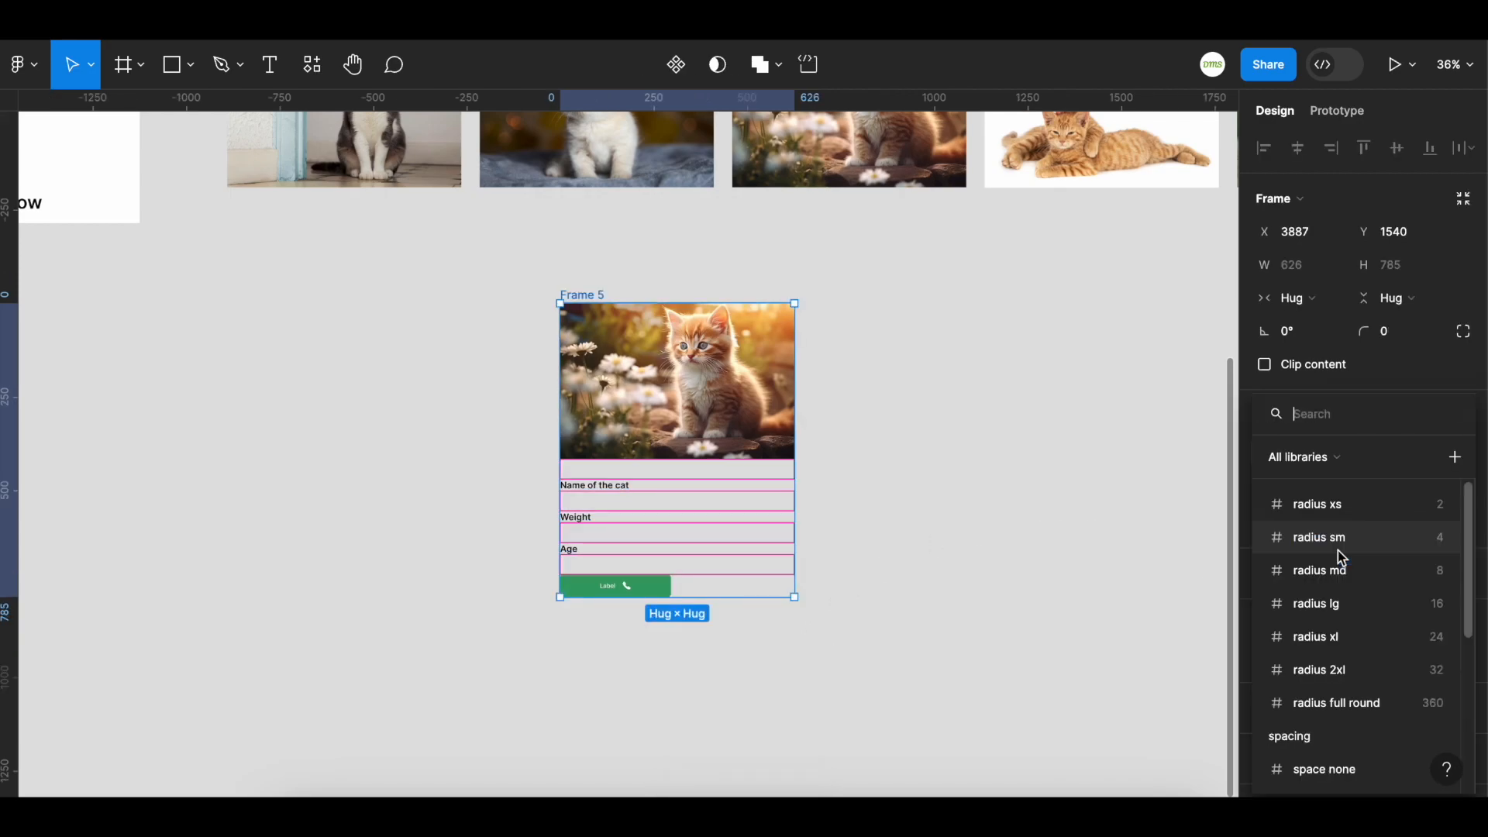
{"action": "scroll", "coordinate": [1333, 604], "scroll_direction": "down", "scroll_amount": 3}
{"action": "scroll", "coordinate": [1328, 629], "scroll_direction": "down", "scroll_amount": 3}
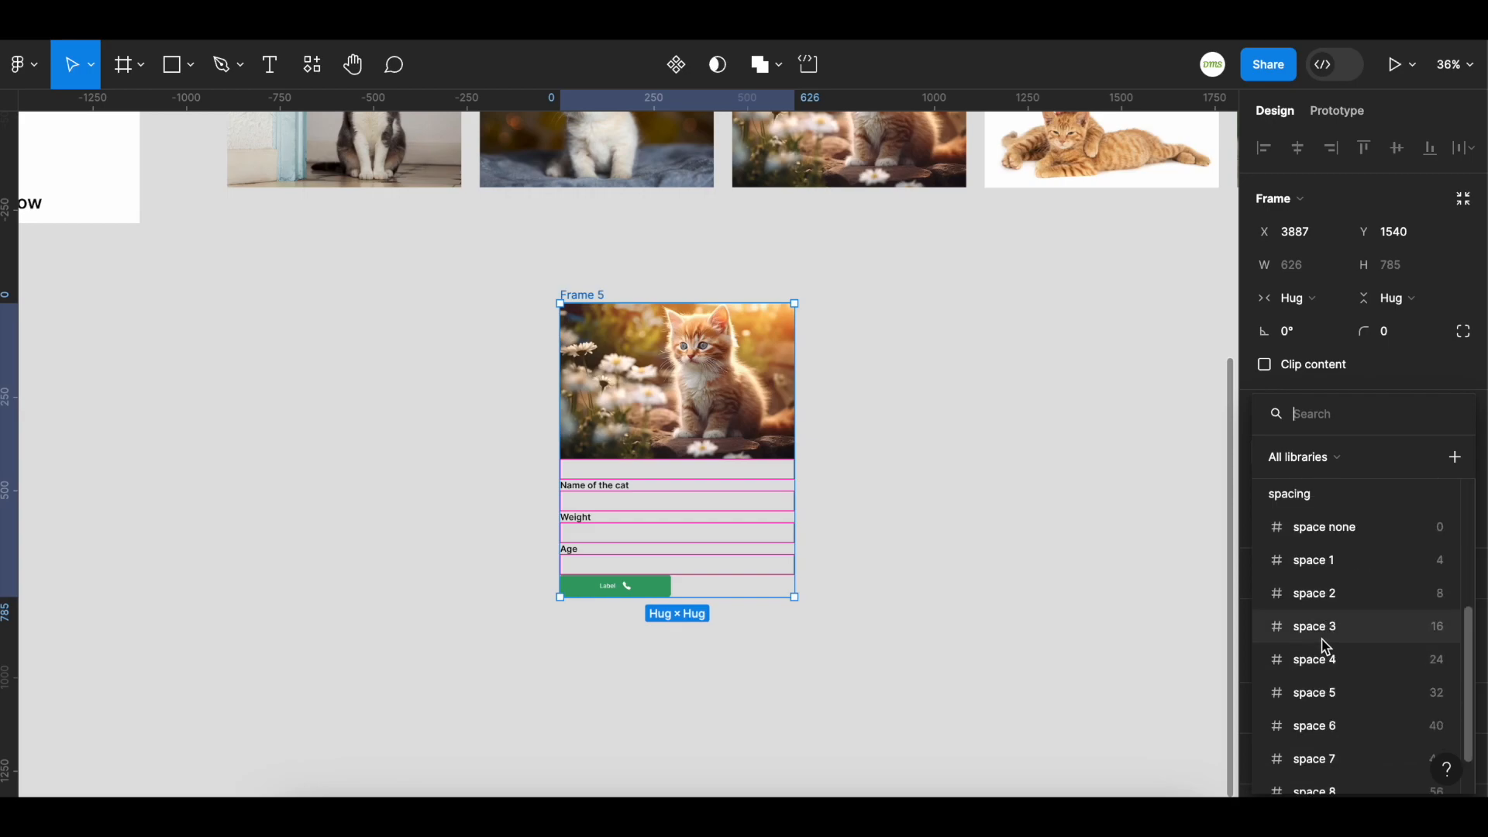
{"action": "left_click", "coordinate": [1331, 658]}
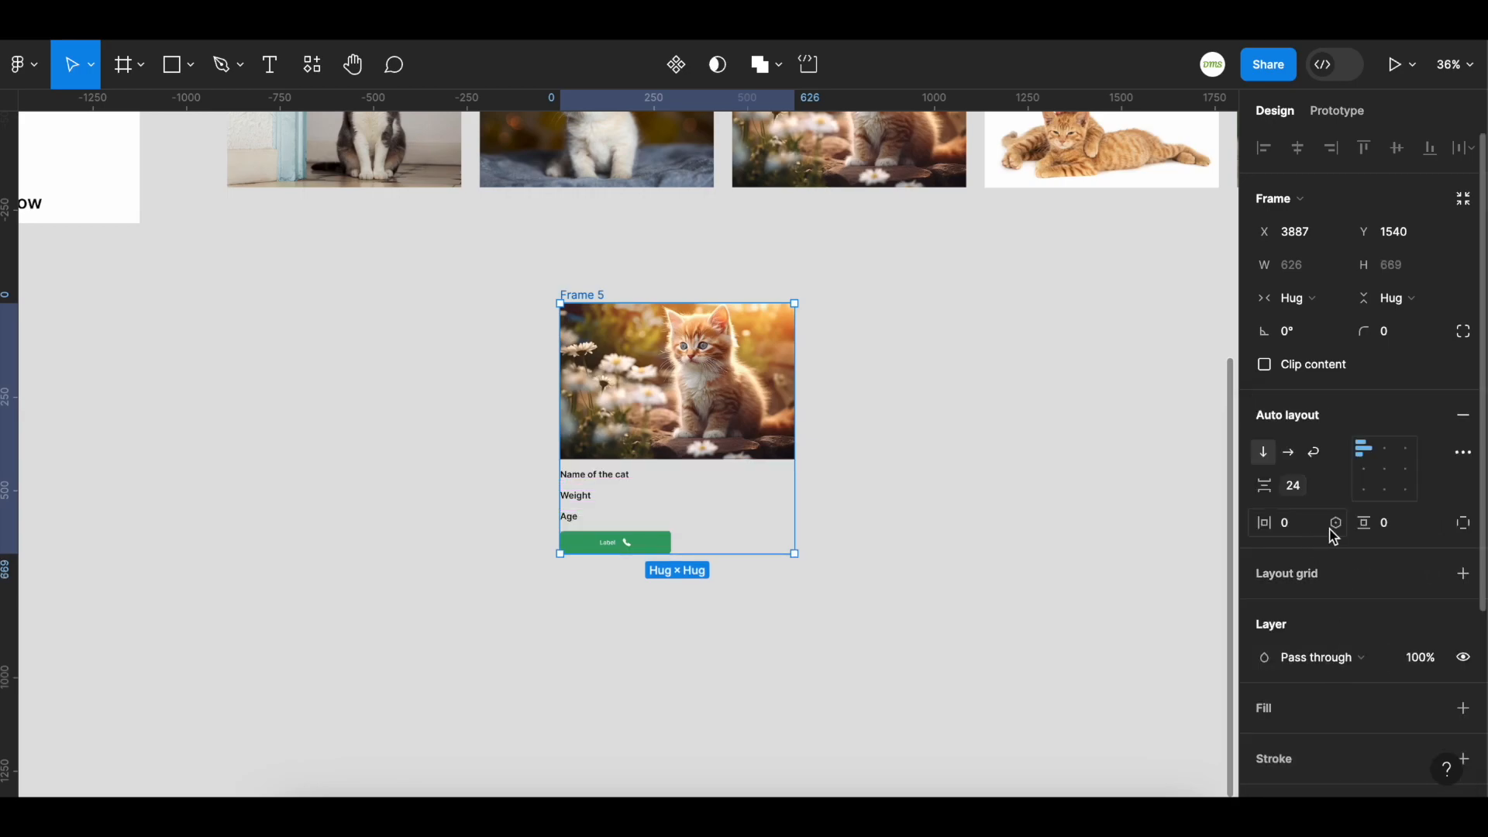
Set the card frame's horizontal padding to the variable space 5 (32) and its vertical padding to space 3 (16).
{"action": "left_click", "coordinate": [1328, 529]}
{"action": "scroll", "coordinate": [1325, 659], "scroll_direction": "down", "scroll_amount": 4}
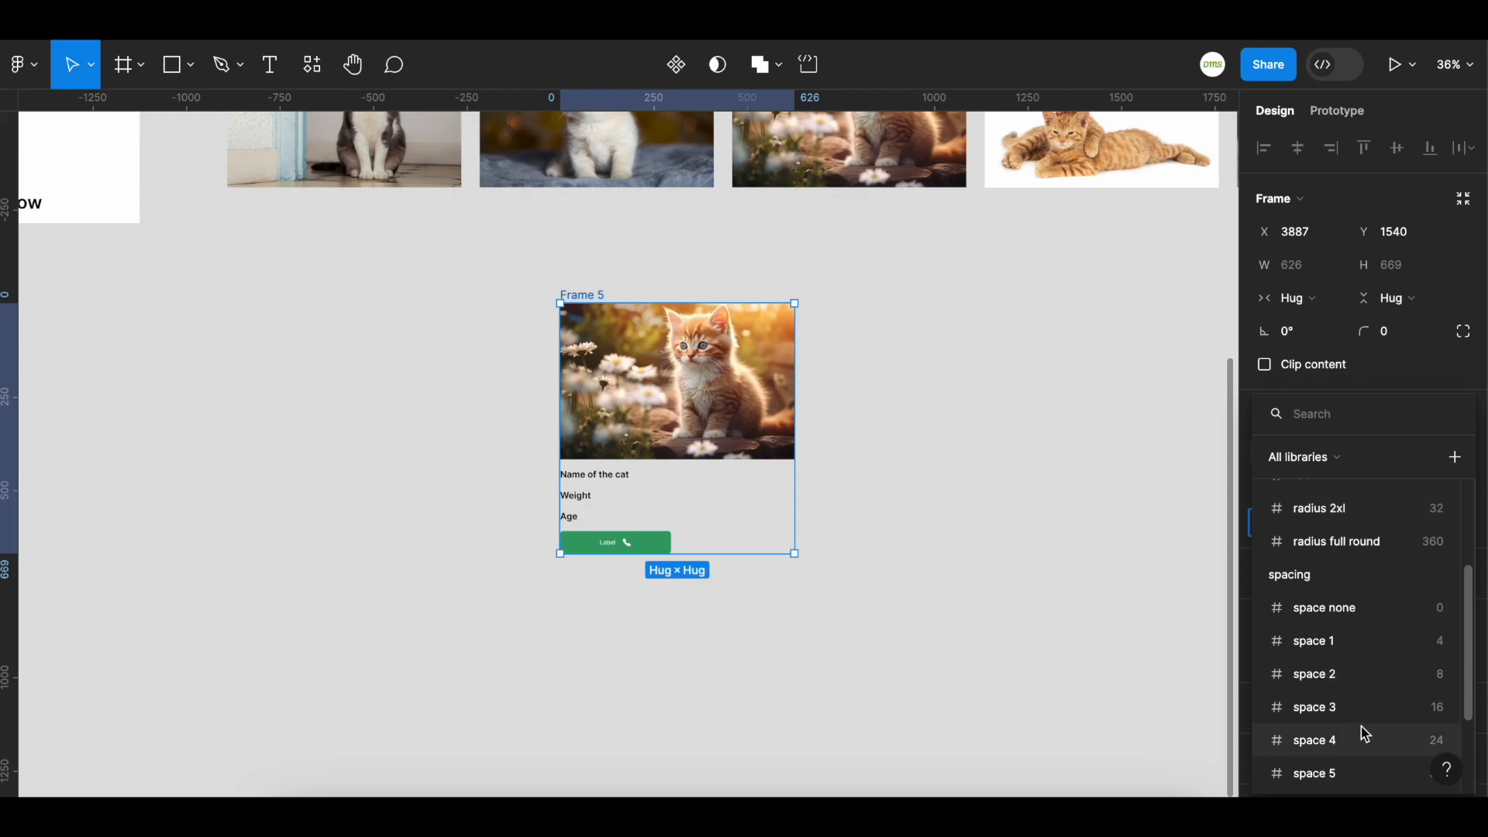
{"action": "scroll", "coordinate": [1360, 726], "scroll_direction": "down", "scroll_amount": 1}
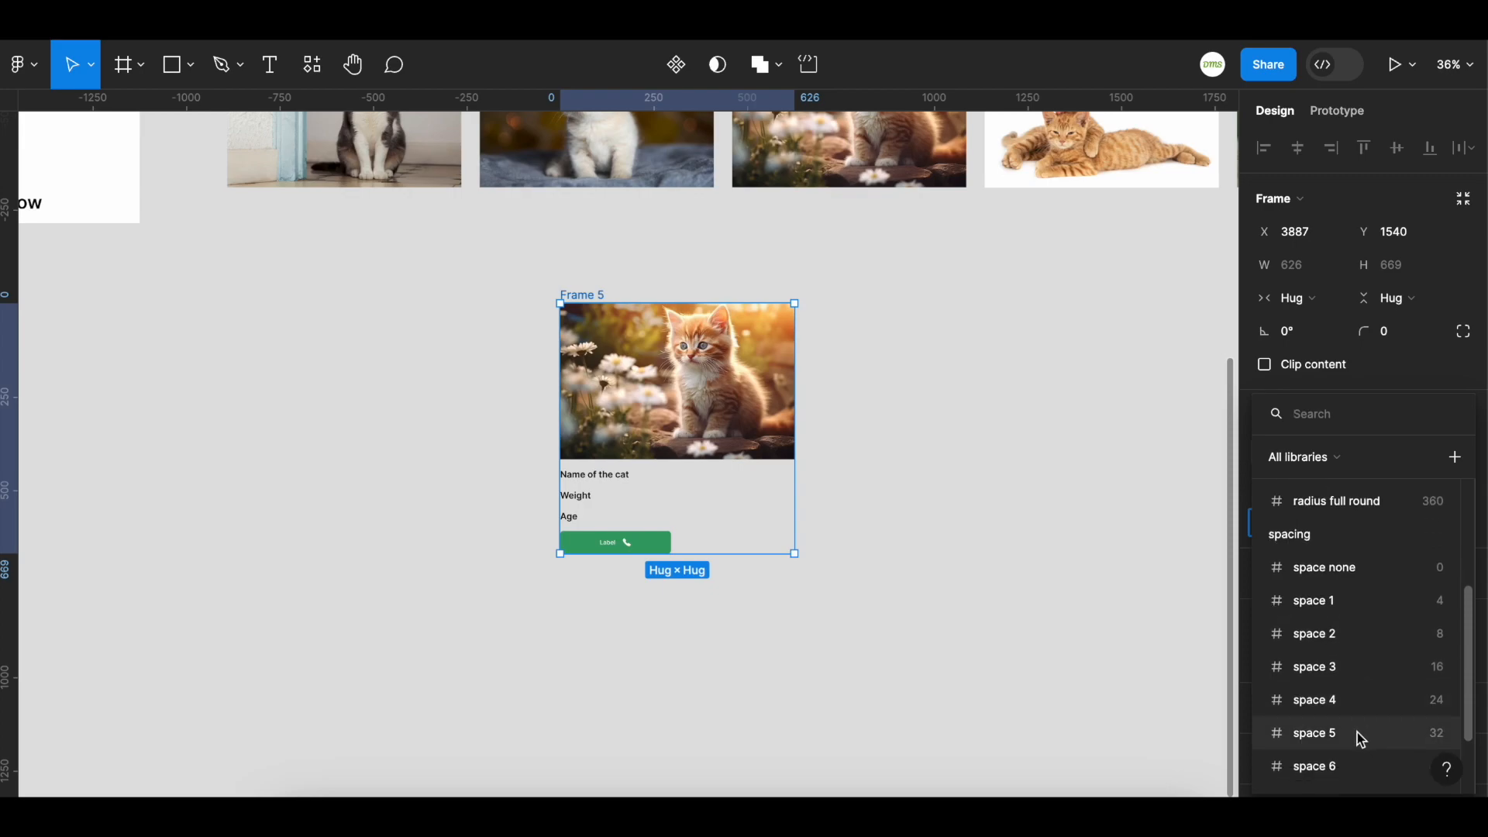
{"action": "left_click", "coordinate": [1356, 732]}
{"action": "left_click", "coordinate": [1434, 538]}
{"action": "scroll", "coordinate": [1317, 720], "scroll_direction": "down", "scroll_amount": 5}
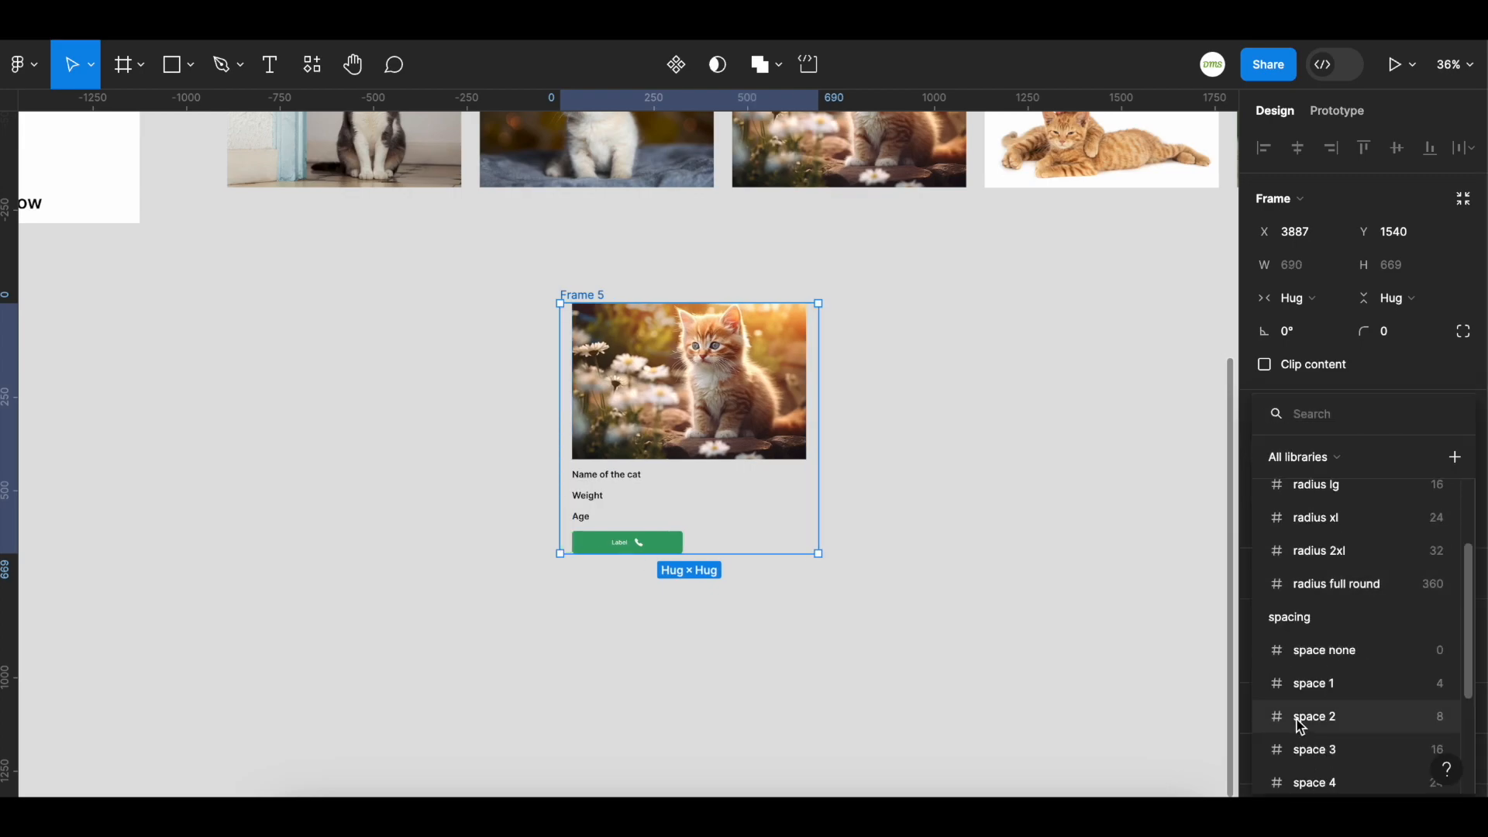
{"action": "scroll", "coordinate": [1301, 726], "scroll_direction": "down", "scroll_amount": 1}
{"action": "left_click", "coordinate": [1341, 702]}
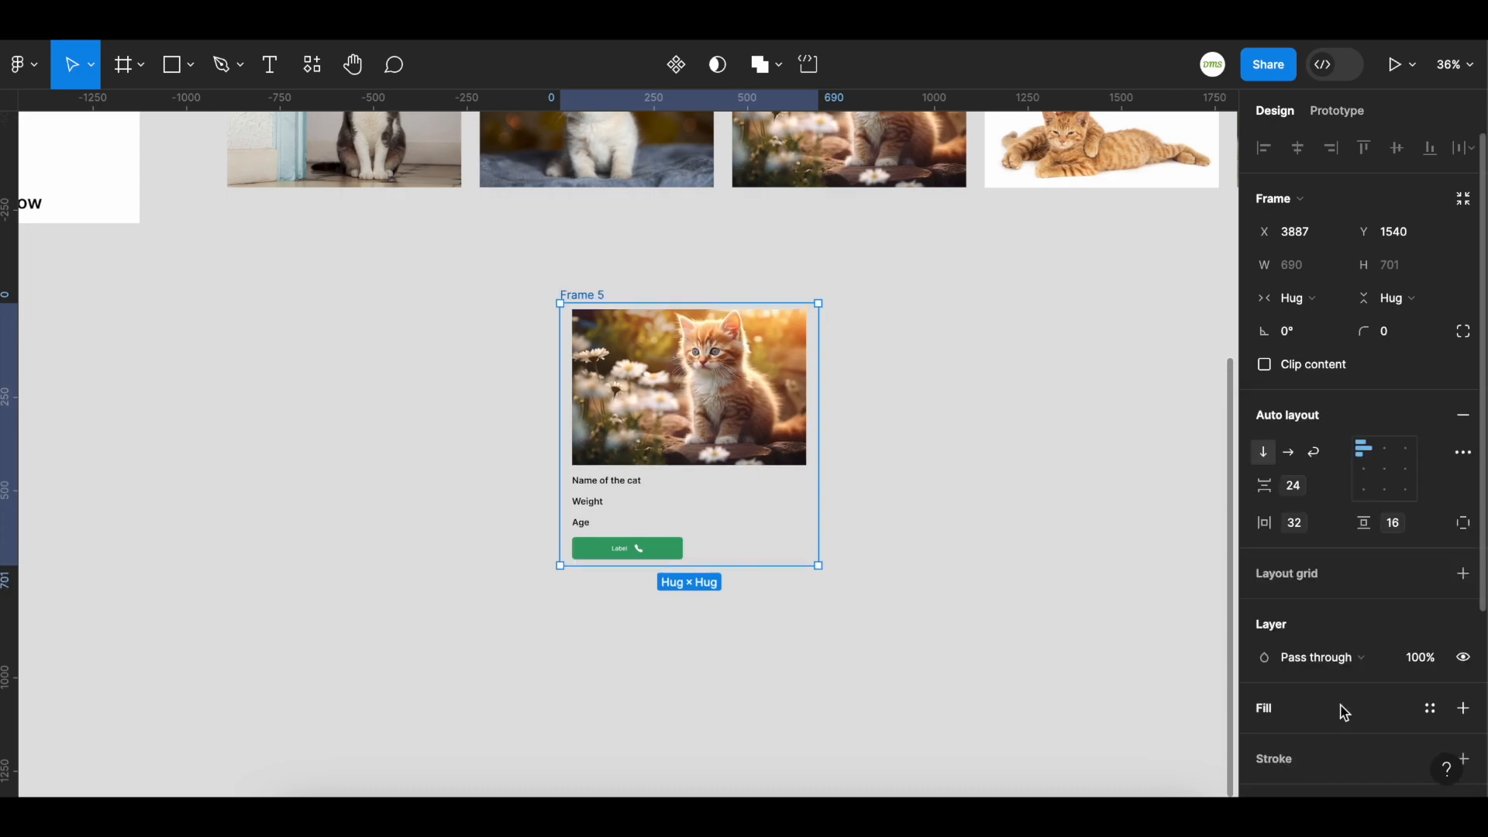
Fill the card frame with the library colour Colors/white.
{"action": "left_click", "coordinate": [1430, 708]}
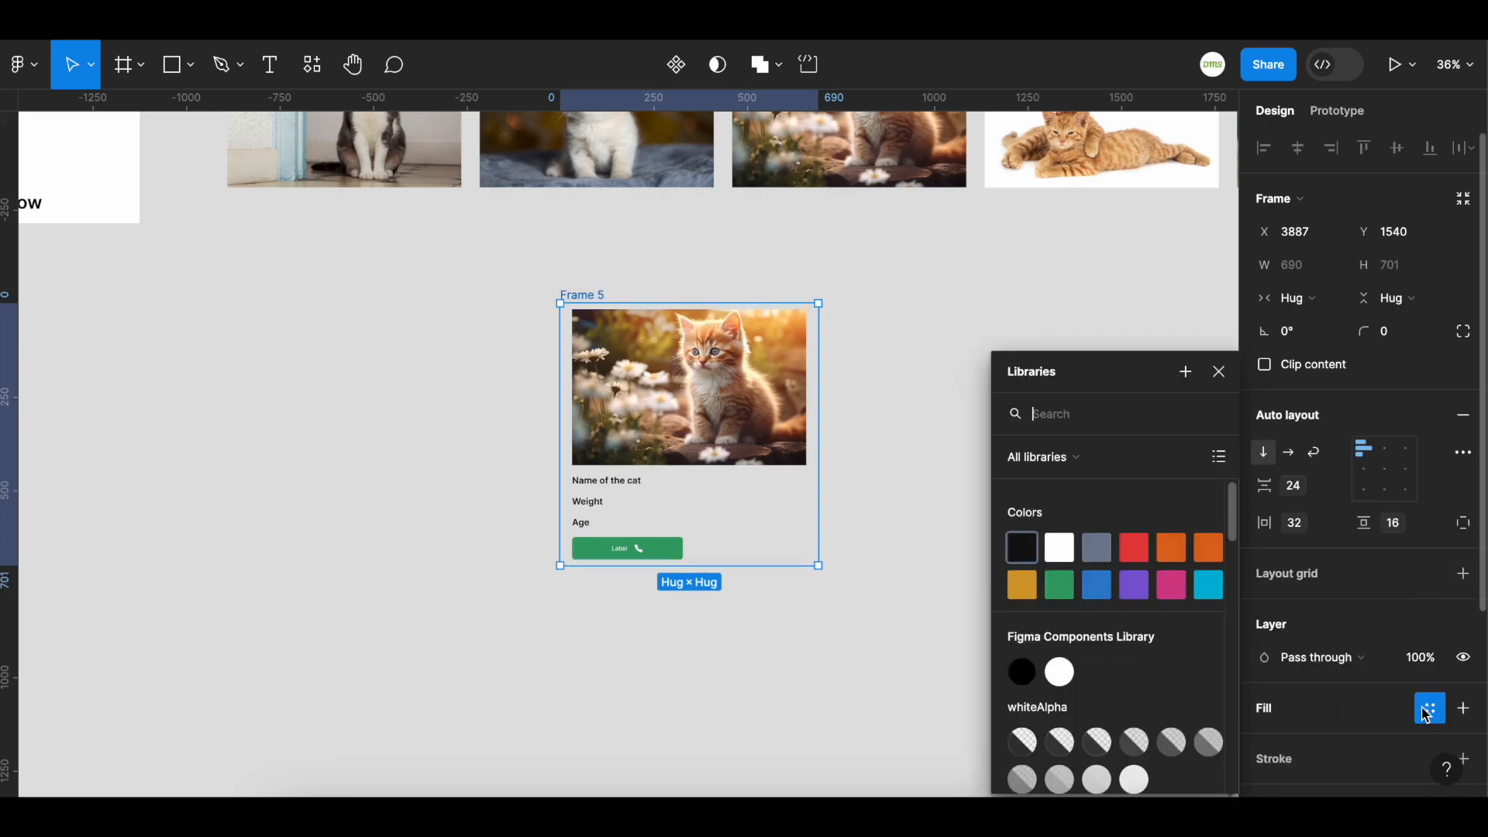
{"action": "left_click", "coordinate": [1093, 547]}
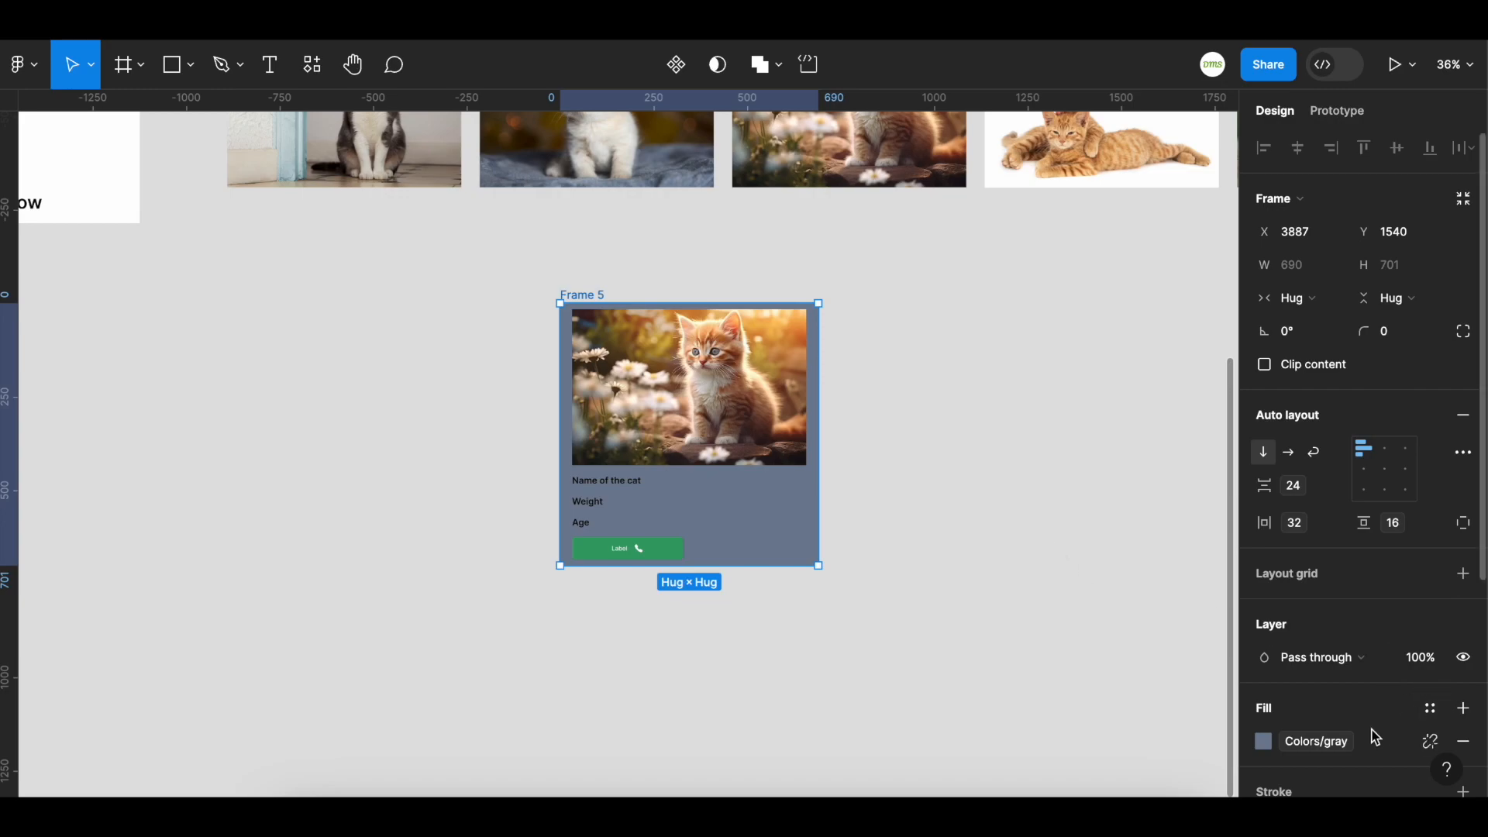
{"action": "left_click", "coordinate": [1337, 744]}
{"action": "left_click", "coordinate": [1060, 551]}
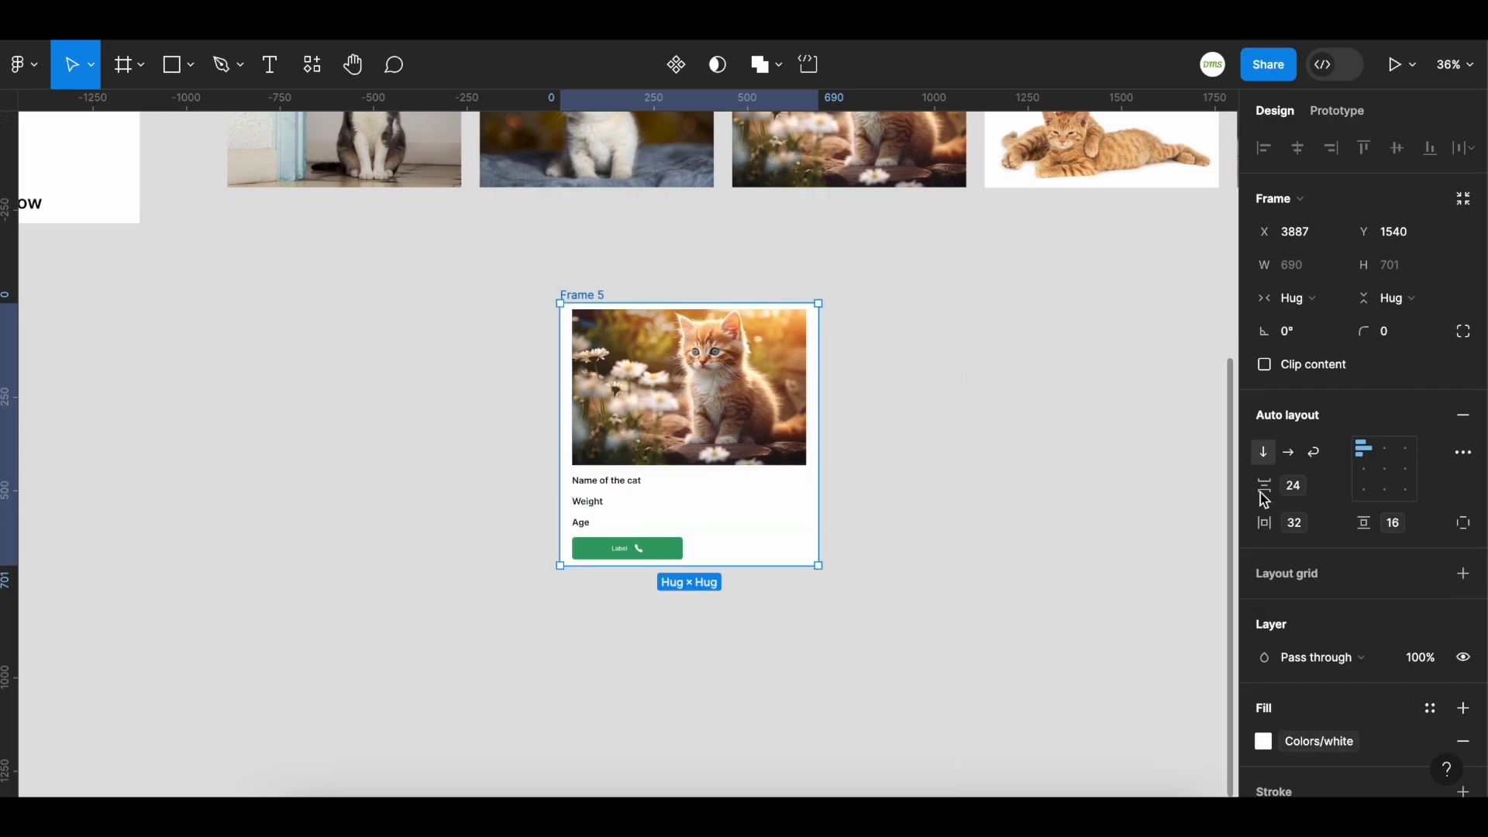
Round the card frame's corners with the radius variable of value 24.
{"action": "left_click", "coordinate": [1434, 332]}
{"action": "left_click", "coordinate": [1382, 589]}
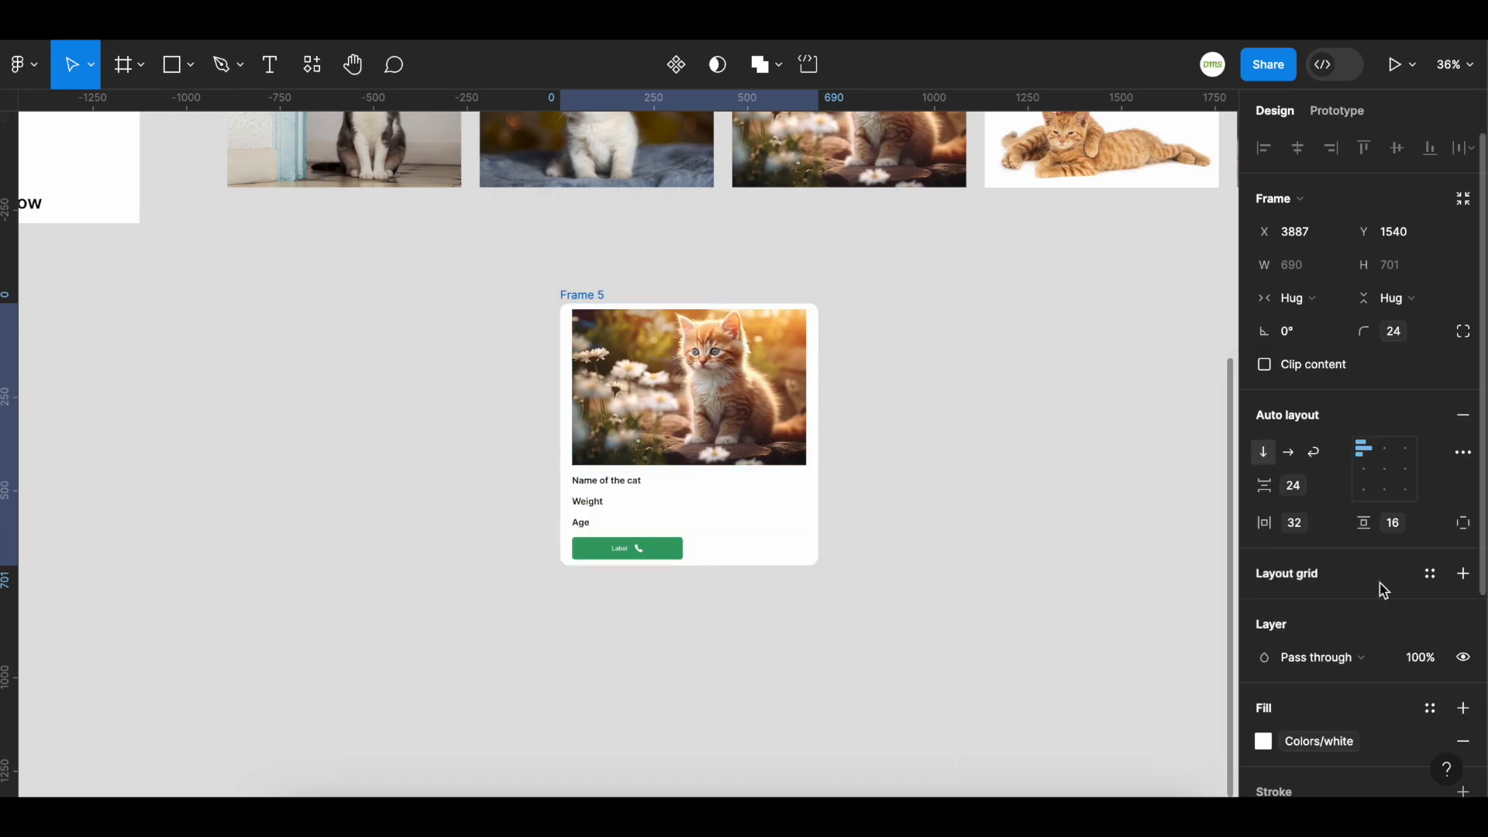
{"action": "left_click", "coordinate": [995, 496]}
{"action": "scroll", "coordinate": [913, 459], "scroll_direction": "down", "scroll_amount": 1}
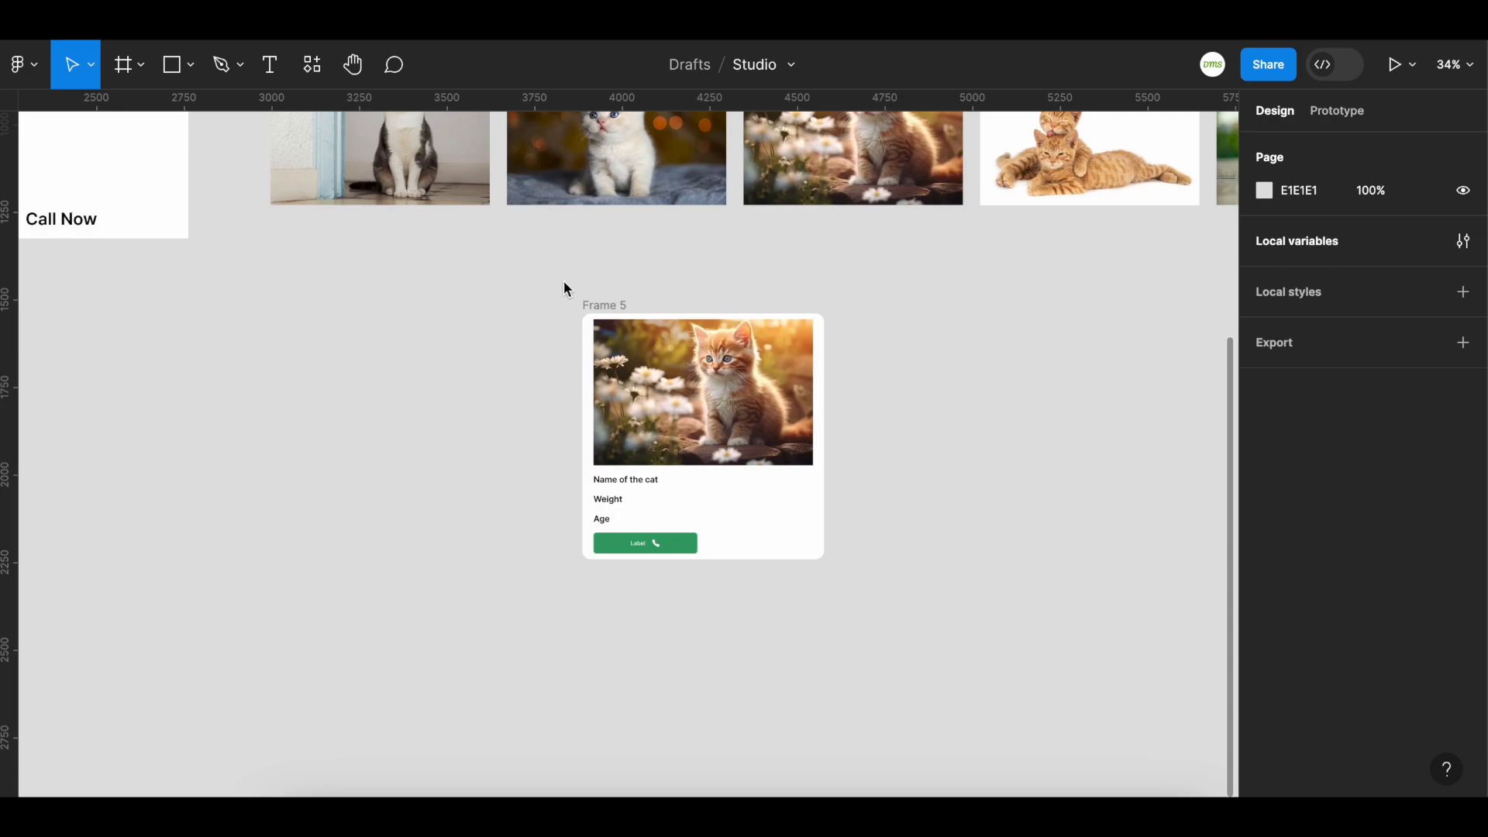
Turn the card frame into a component and rename it "Cute Cat Card".
{"action": "left_click", "coordinate": [606, 305]}
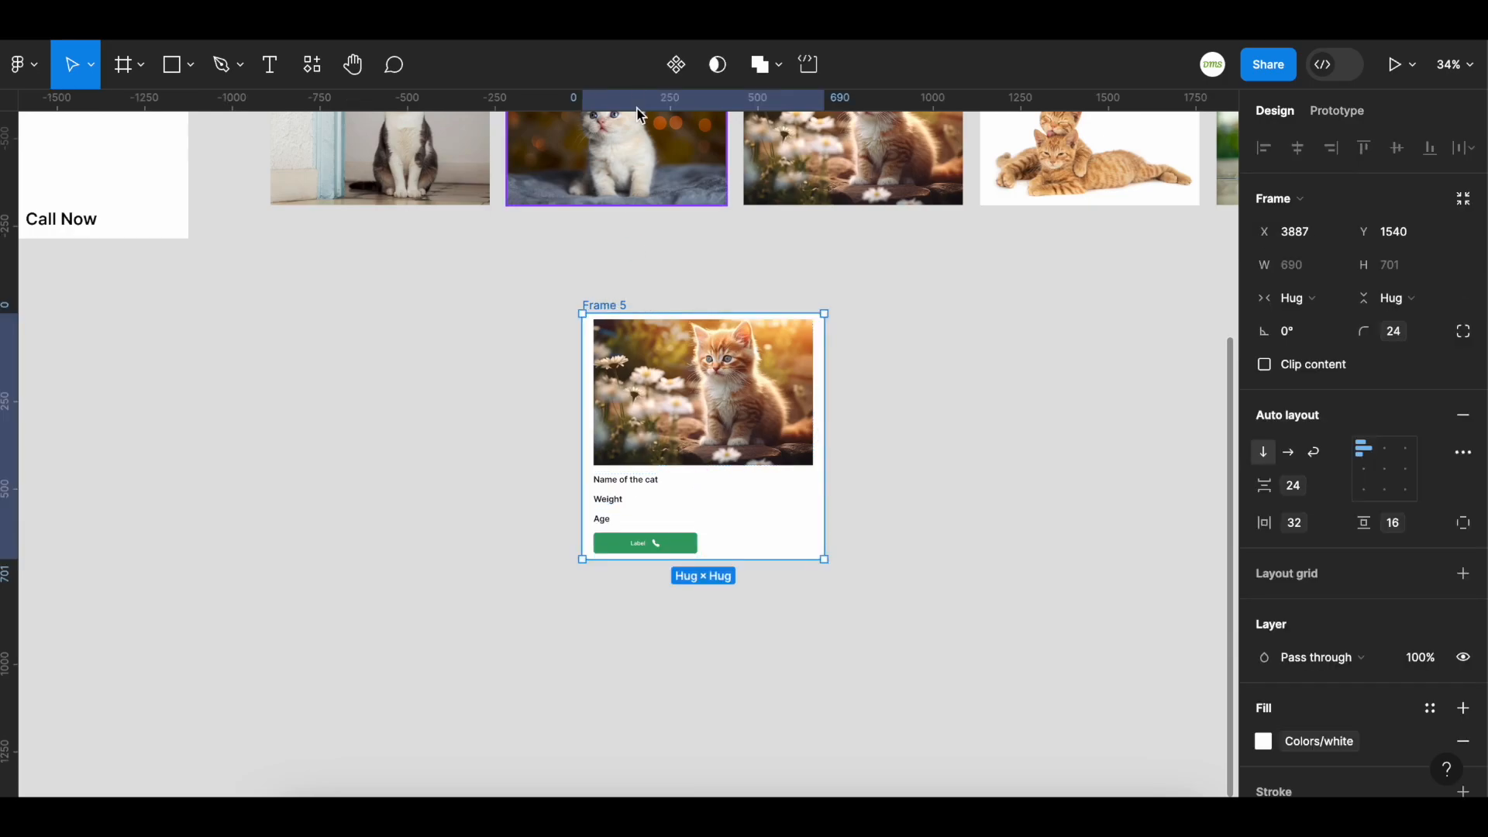
{"action": "left_click", "coordinate": [674, 65]}
{"action": "double_click", "coordinate": [612, 304]}
{"action": "type", "text": "Cute"}
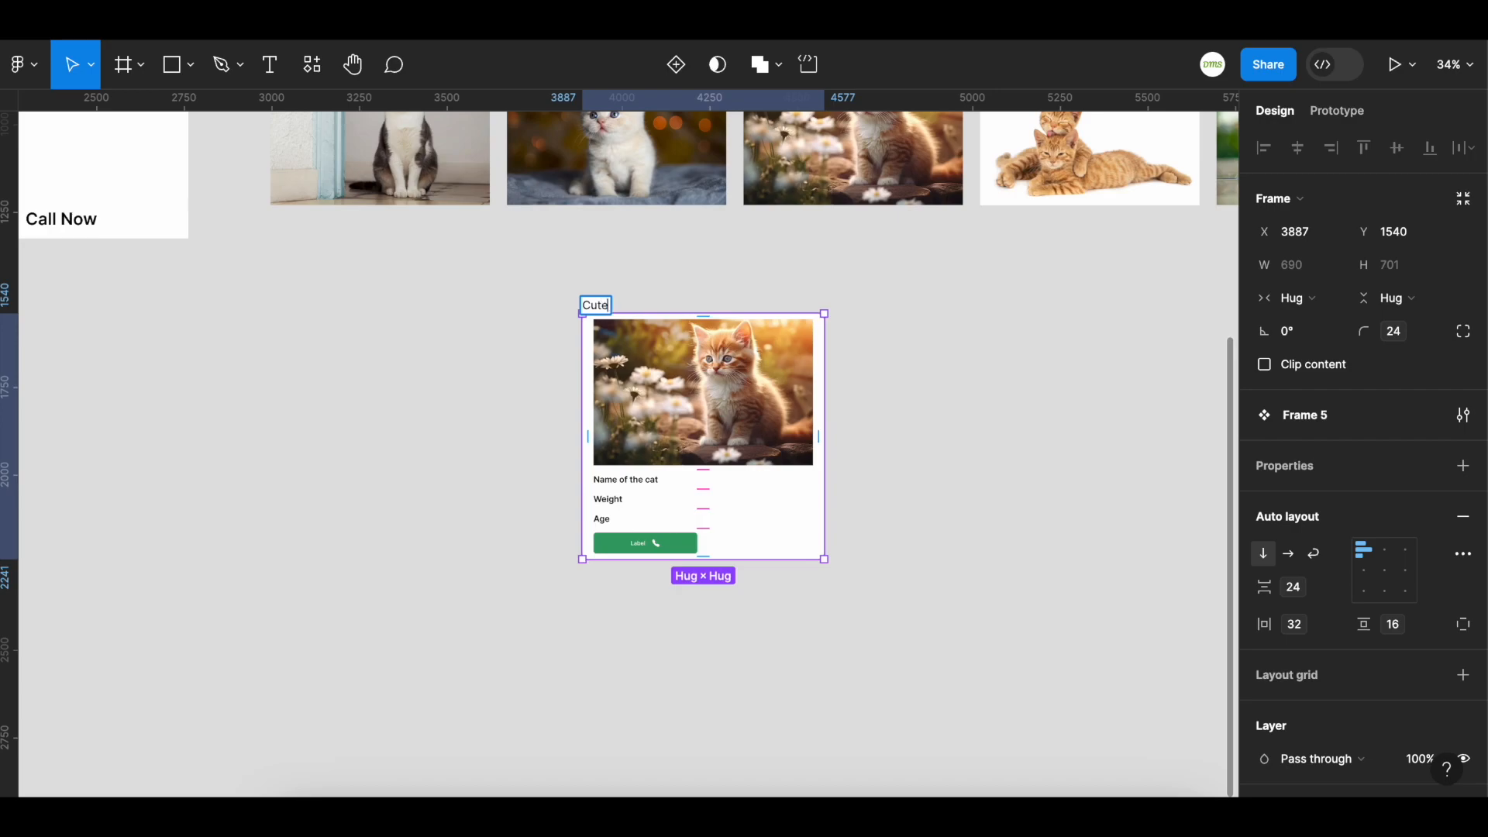
{"action": "type", "text": " Cats"}
{"action": "key", "text": "BackSpace"}
{"action": "type", "text": "Card"}
{"action": "key", "text": "Return"}
{"action": "left_click", "coordinate": [403, 305]}
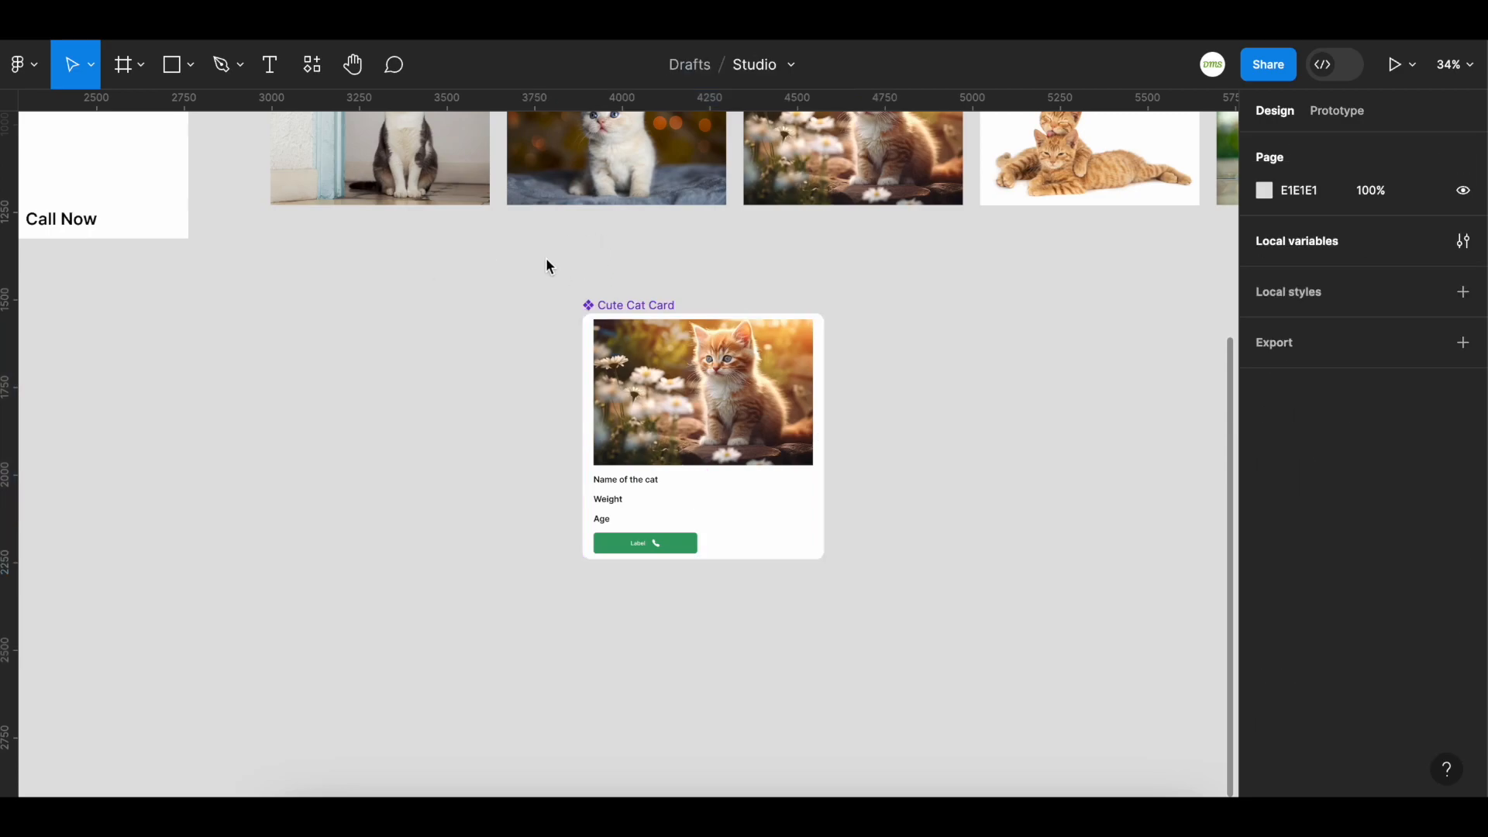
Start a new instance swap property for the card's cat image and name it "Cat_img_Swap".
{"action": "left_click", "coordinate": [702, 406]}
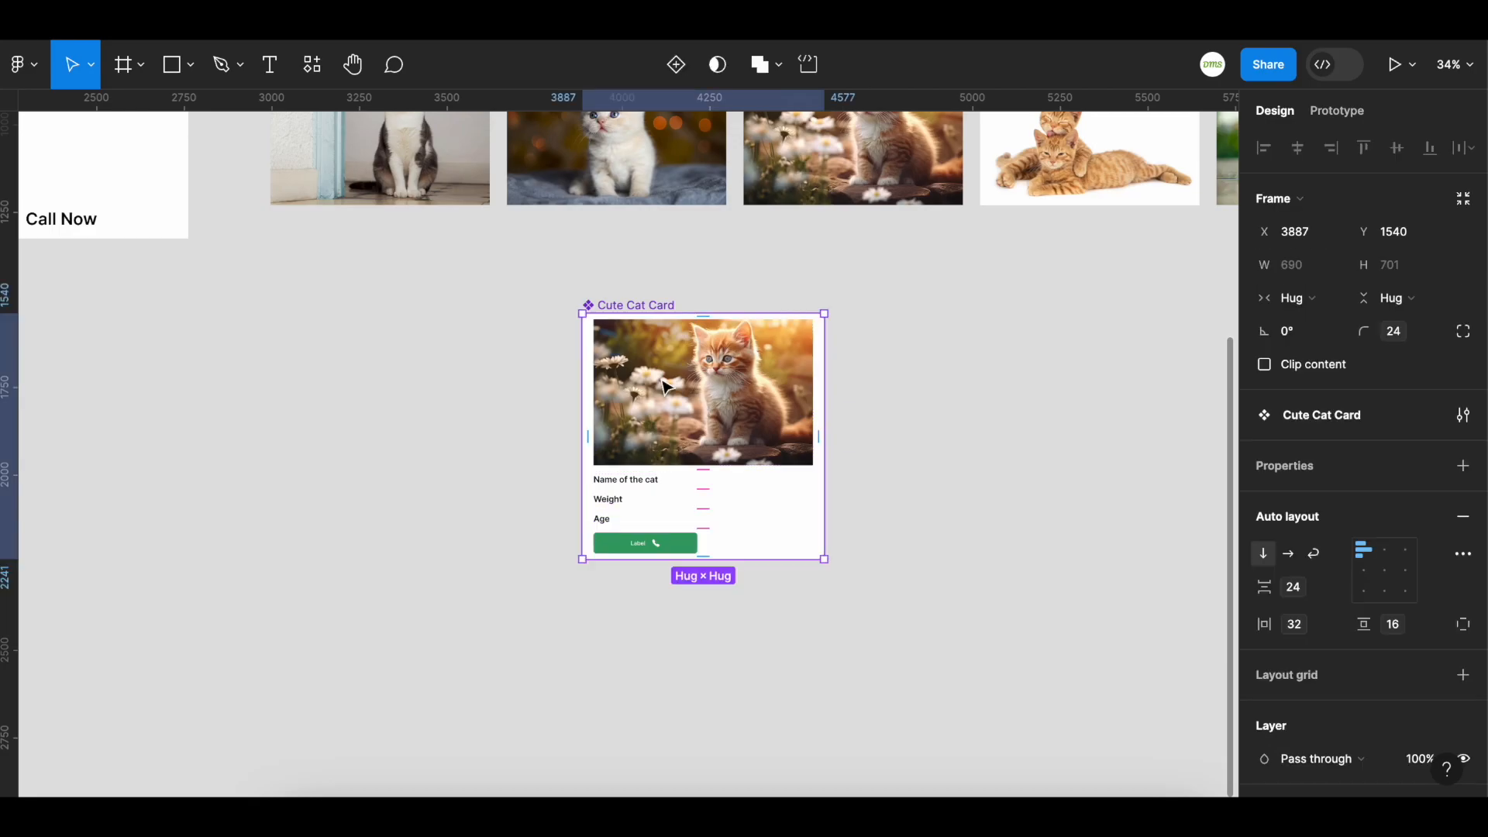
{"action": "double_click", "coordinate": [665, 385]}
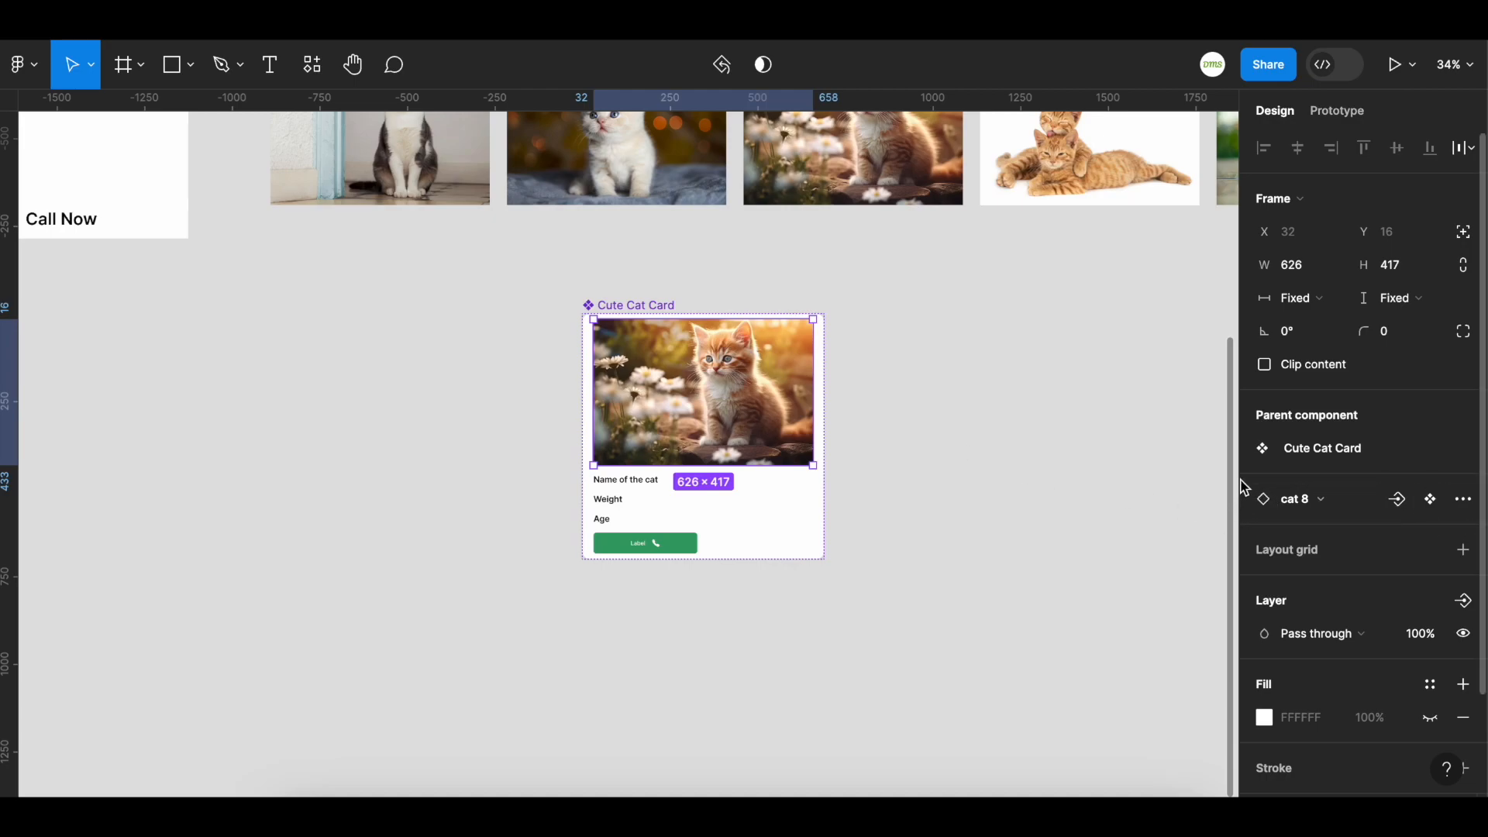
{"action": "left_click", "coordinate": [1394, 505]}
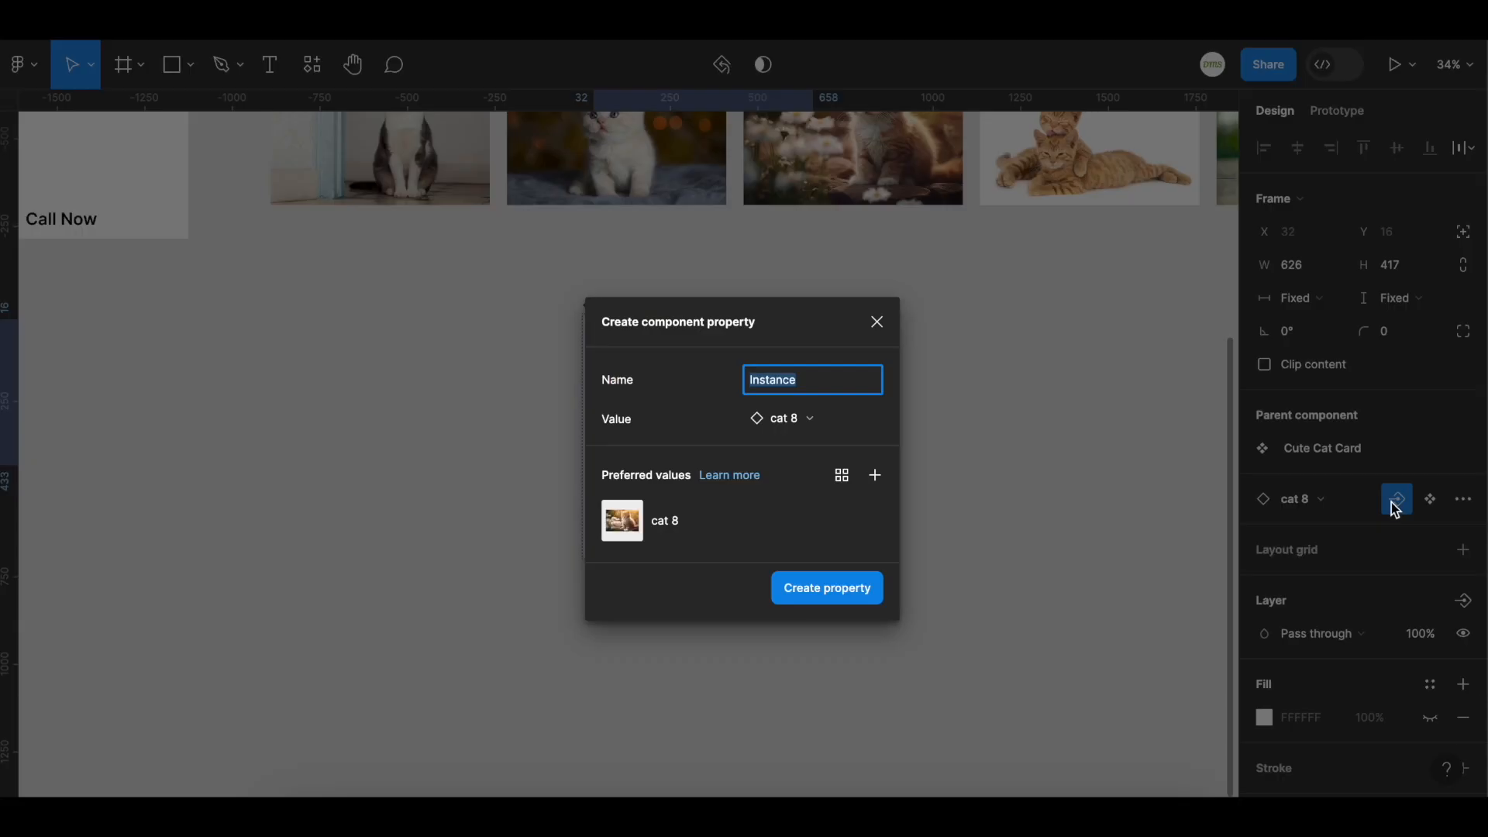
{"action": "type", "text": "Cat_img_Swap"}
Add cat 6, cat 7, cat 9 and cat 10 to the property's preferred values, keeping cat 8.
{"action": "left_click", "coordinate": [880, 479]}
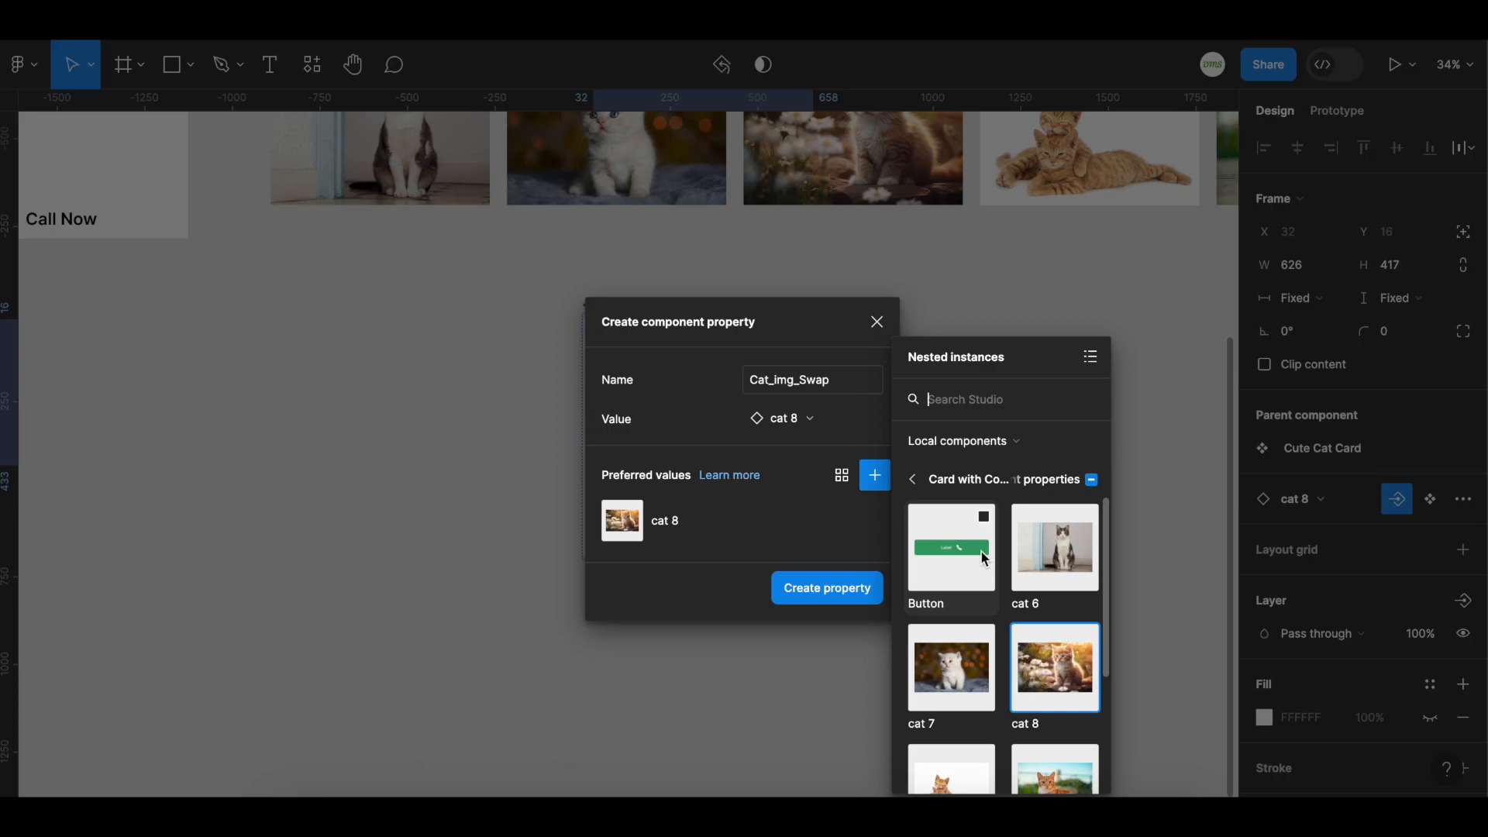
{"action": "left_click", "coordinate": [1053, 563]}
{"action": "left_click", "coordinate": [969, 675]}
{"action": "left_click", "coordinate": [1080, 658]}
{"action": "left_click", "coordinate": [1080, 657]}
{"action": "scroll", "coordinate": [999, 697], "scroll_direction": "down", "scroll_amount": 3}
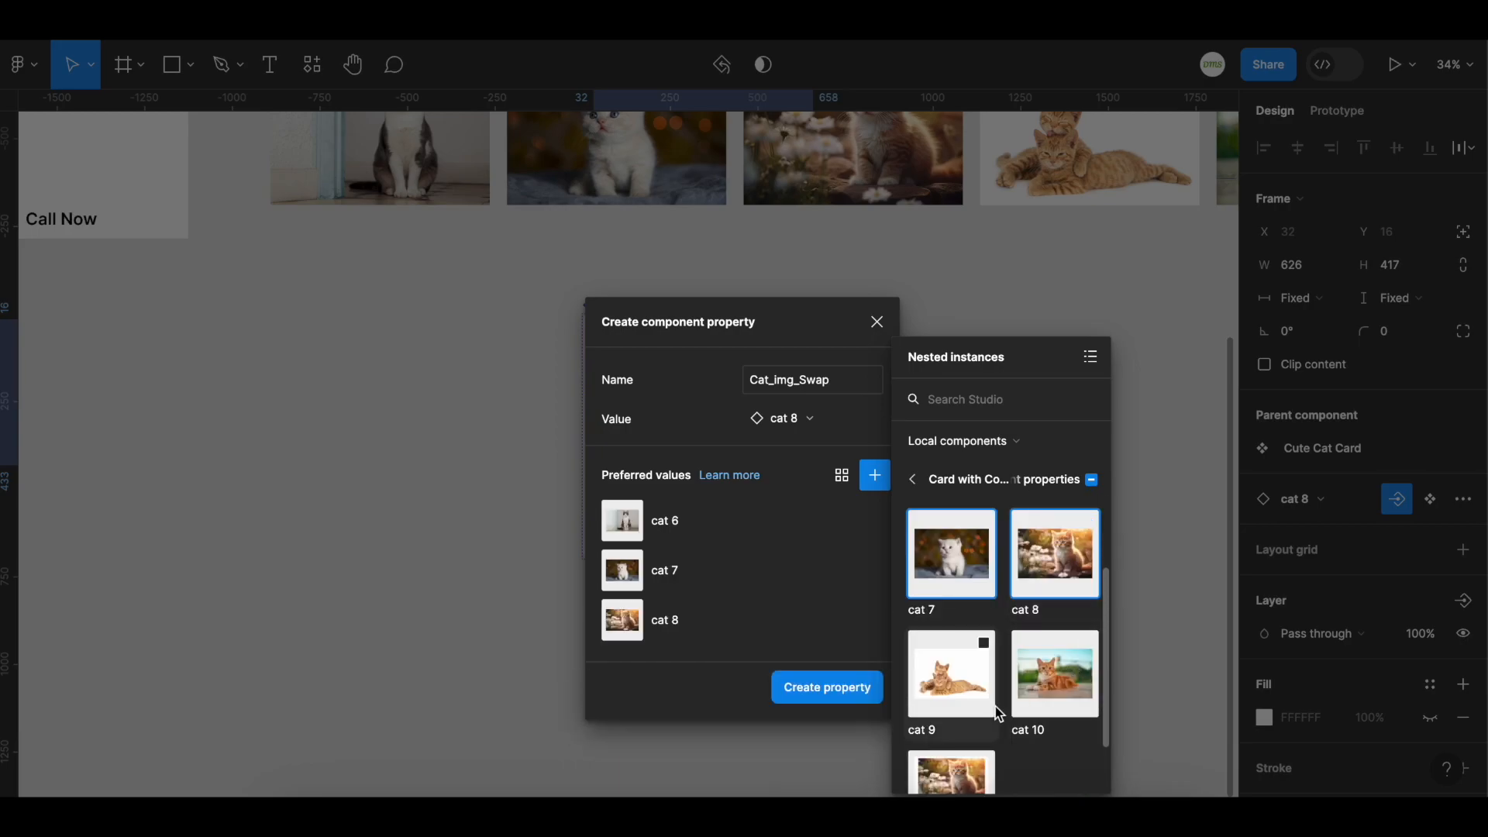
{"action": "left_click", "coordinate": [993, 702]}
{"action": "left_click", "coordinate": [1070, 690]}
{"action": "scroll", "coordinate": [1007, 698], "scroll_direction": "down", "scroll_amount": 1}
{"action": "left_click", "coordinate": [949, 759]}
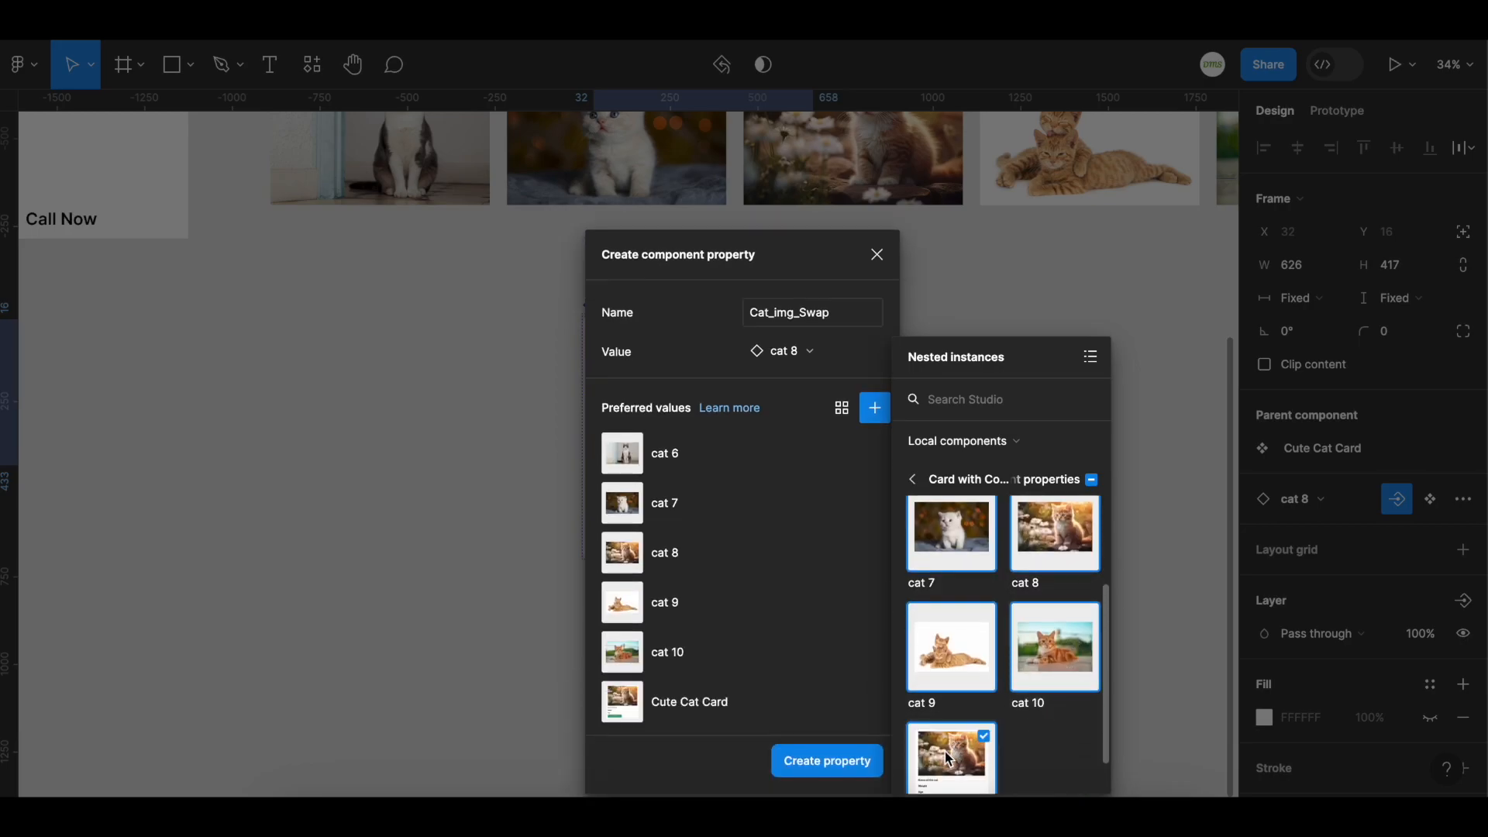
{"action": "mouse_move", "coordinate": [755, 705]}
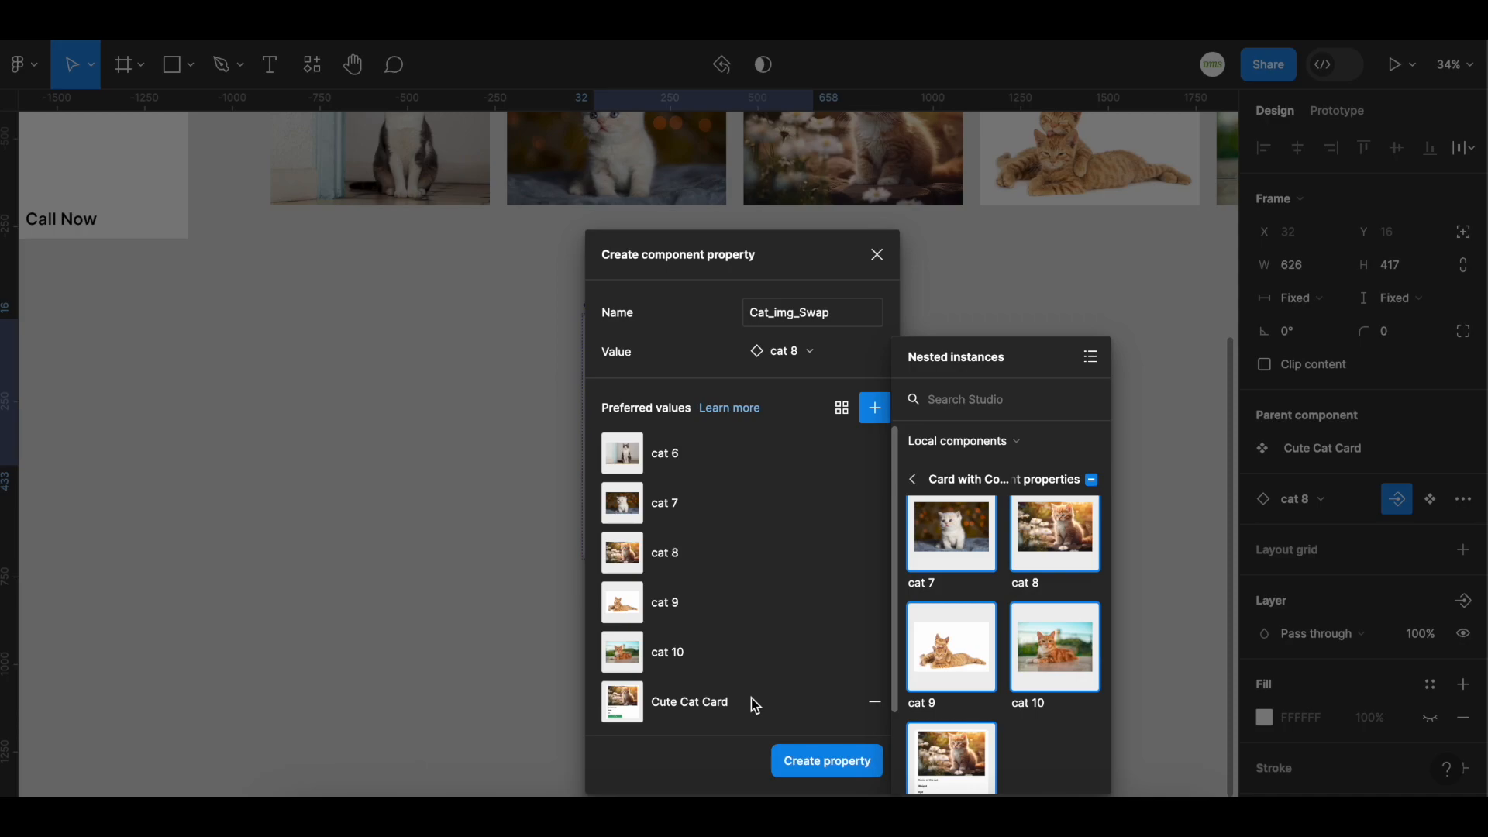
{"action": "scroll", "coordinate": [1007, 620], "scroll_direction": "up", "scroll_amount": 3}
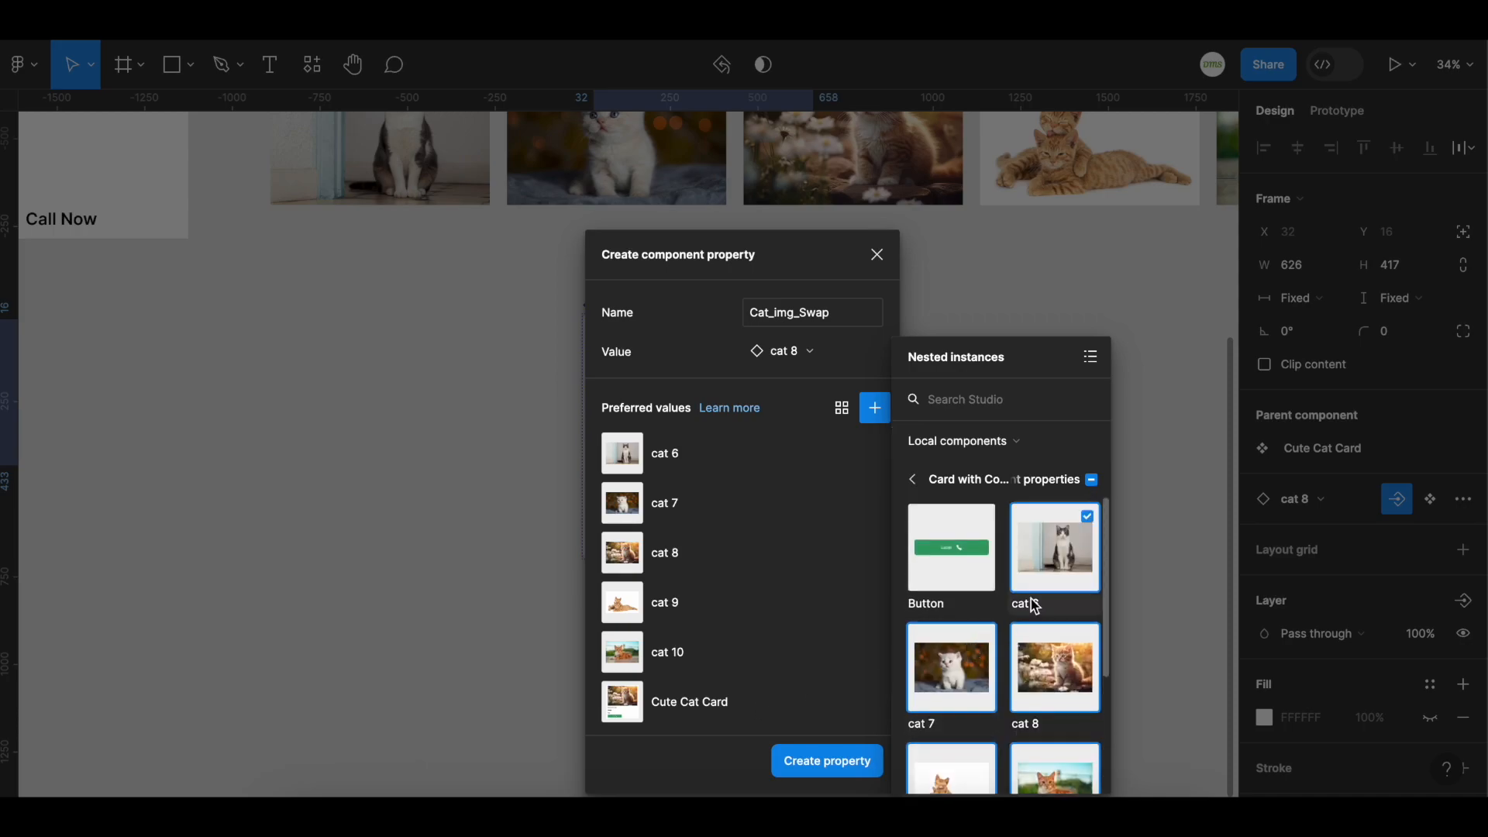
{"action": "scroll", "coordinate": [1048, 595], "scroll_direction": "down", "scroll_amount": 3}
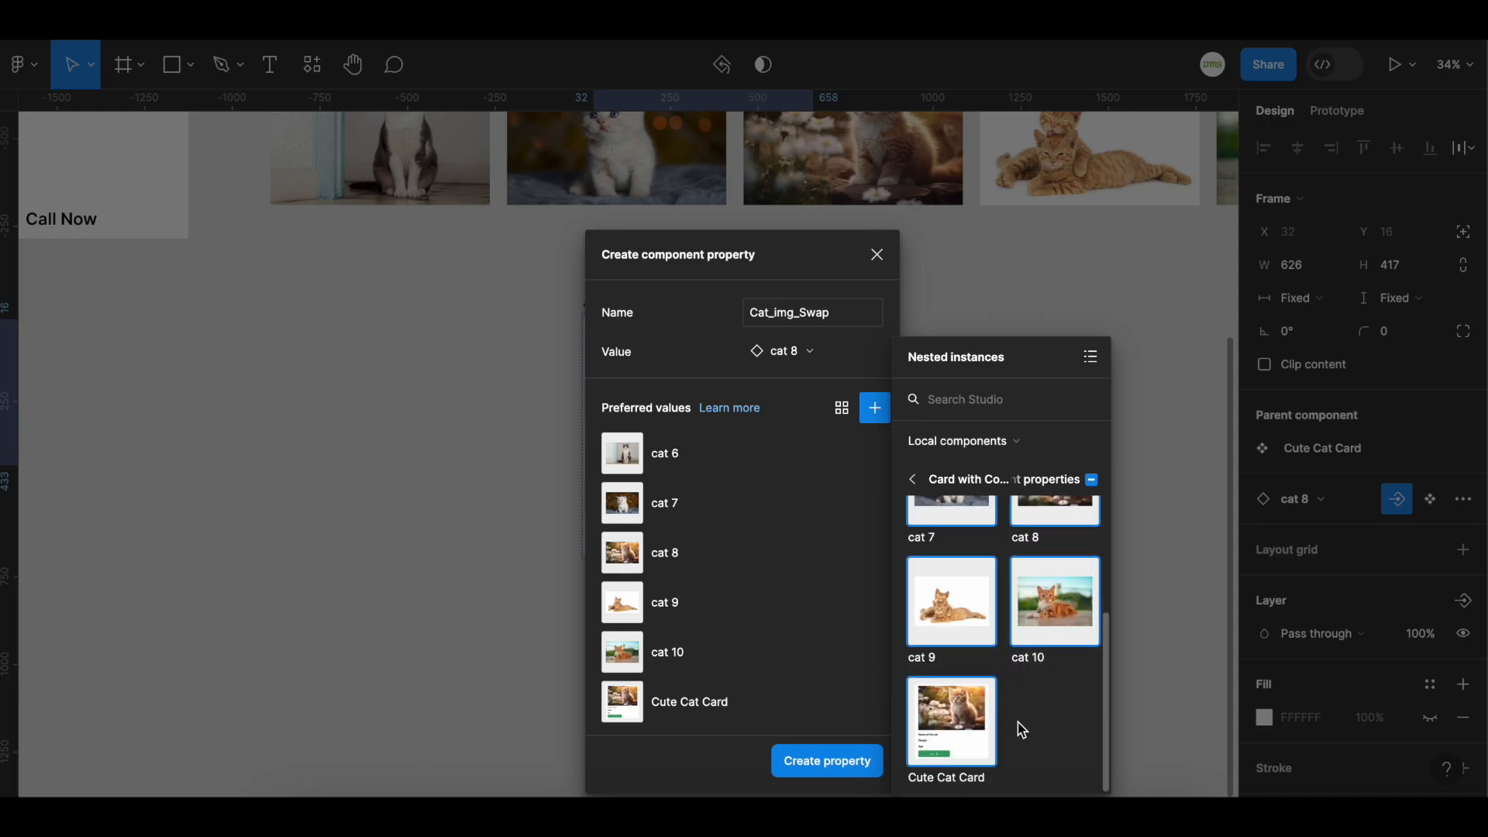
{"action": "left_click", "coordinate": [971, 720]}
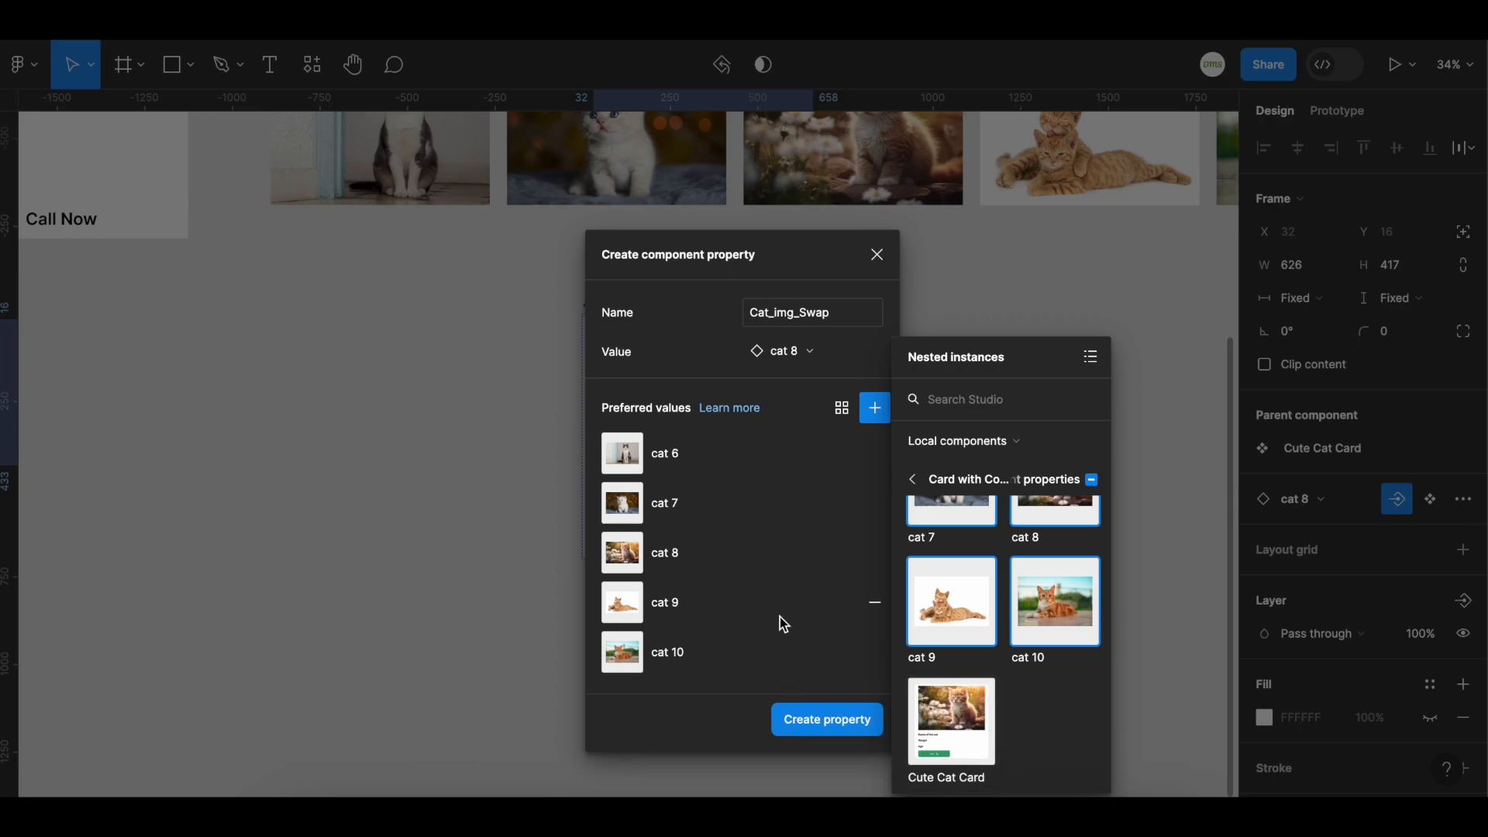
Create the Cat_img_Swap property with the chosen preferred values and deselect the image.
{"action": "left_click", "coordinate": [800, 730]}
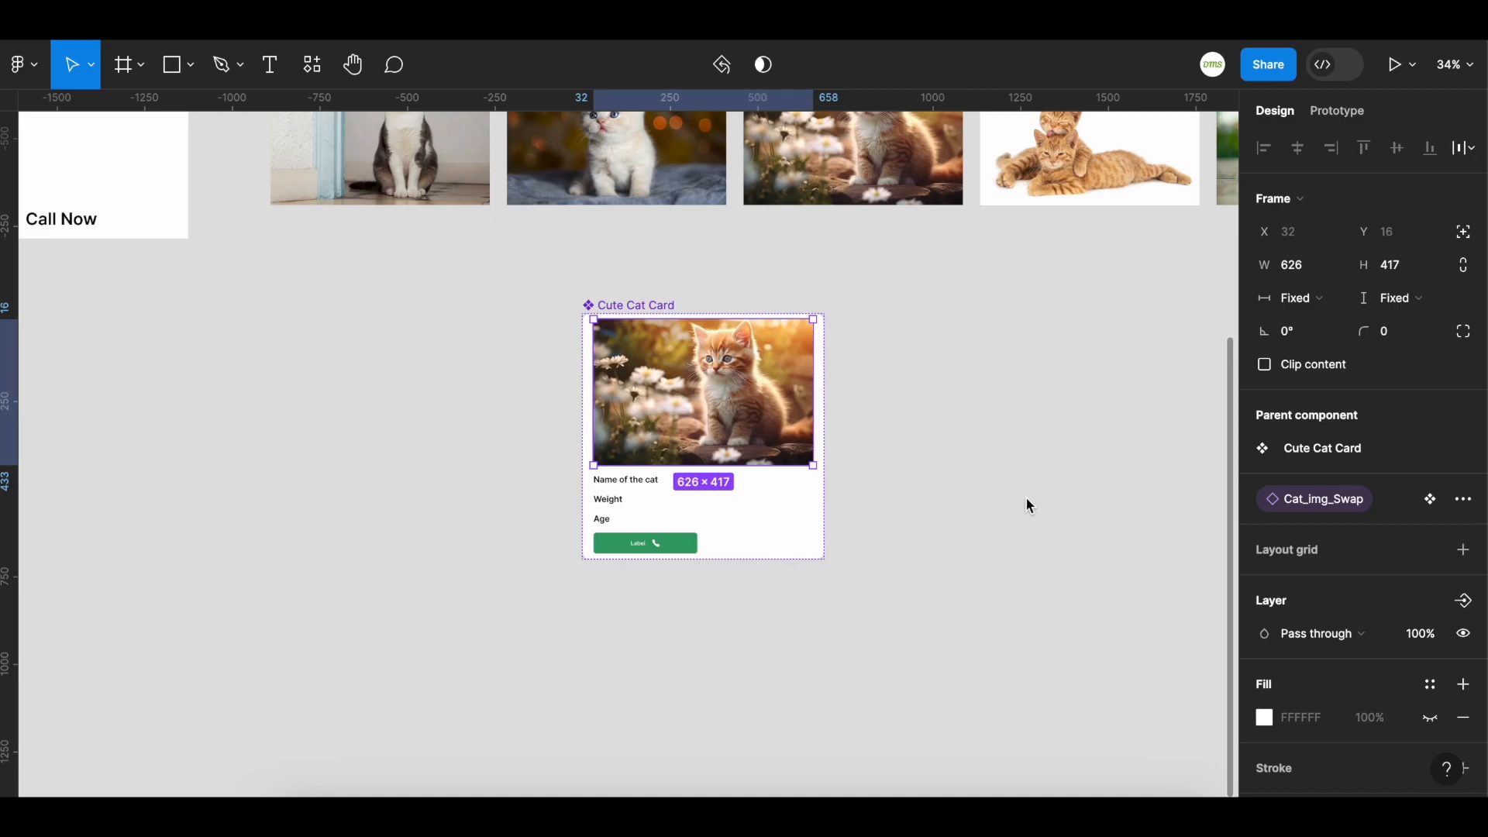
{"action": "left_click", "coordinate": [984, 500]}
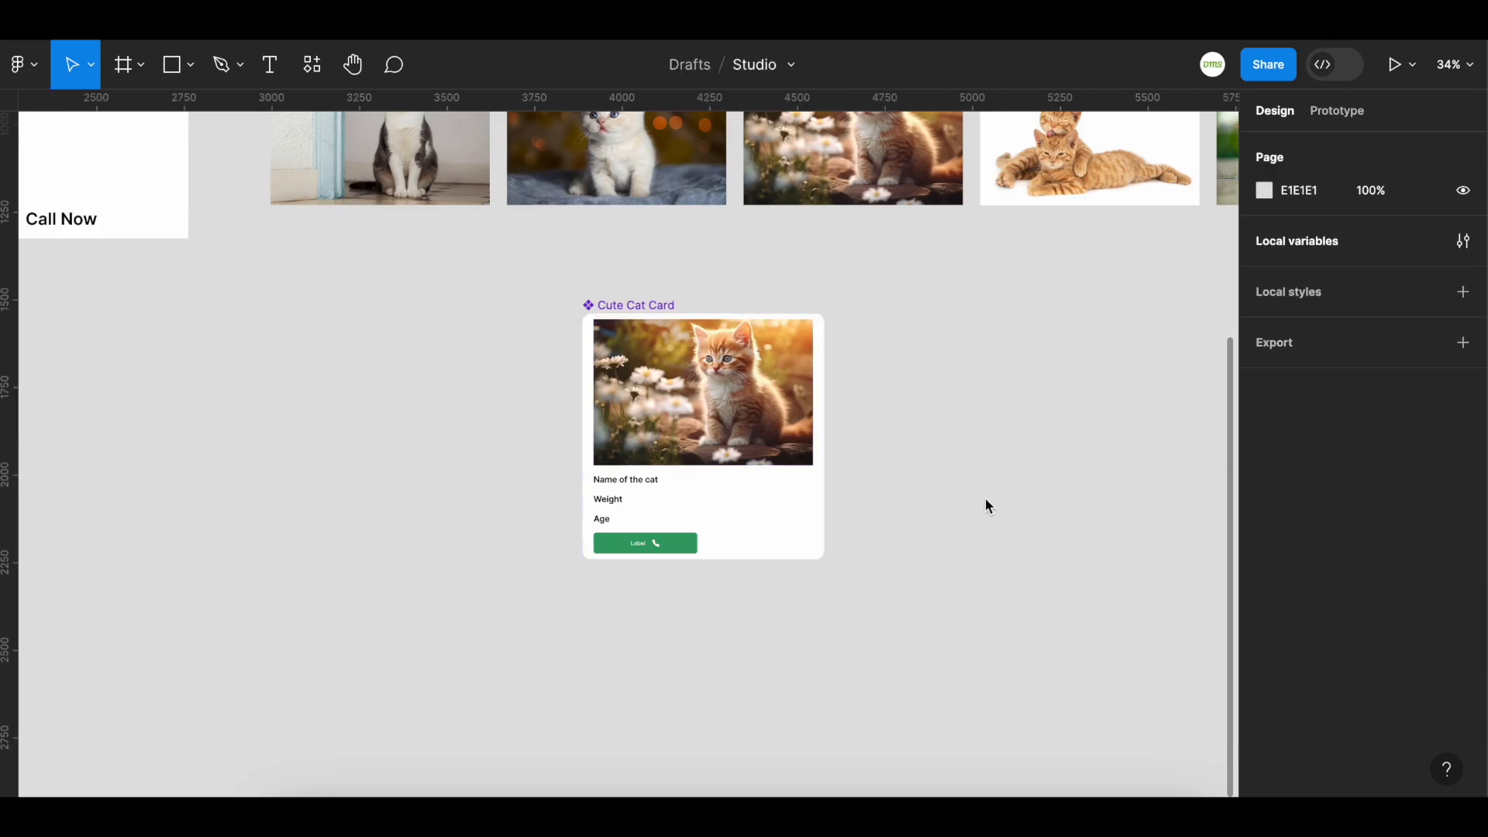
{"action": "left_click", "coordinate": [648, 488]}
{"action": "left_click", "coordinate": [863, 606]}
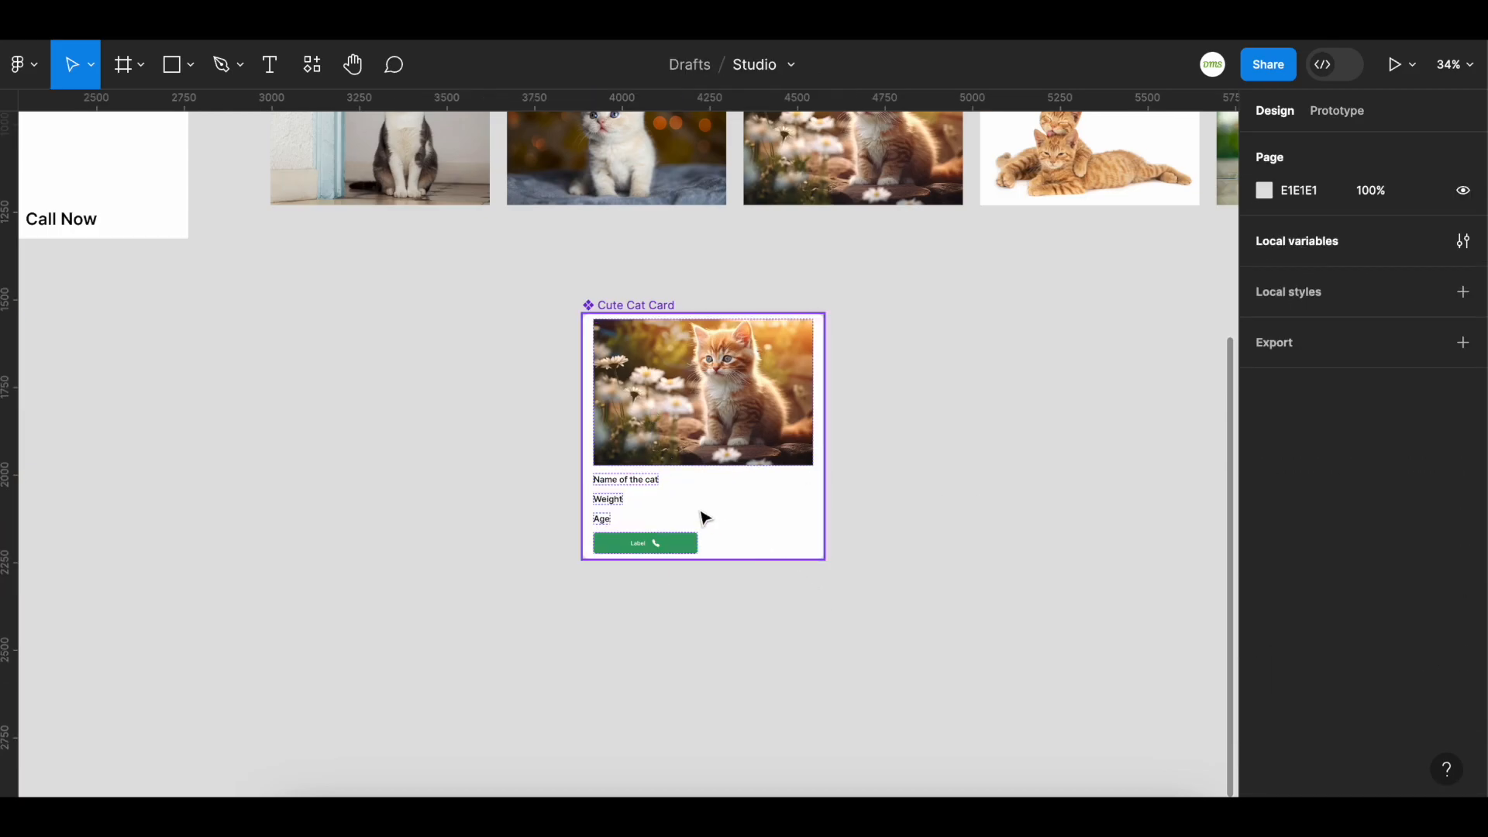
Create a text property named "Name of the cat" with the value "Persian Cat" for the card's name label.
{"action": "double_click", "coordinate": [653, 481]}
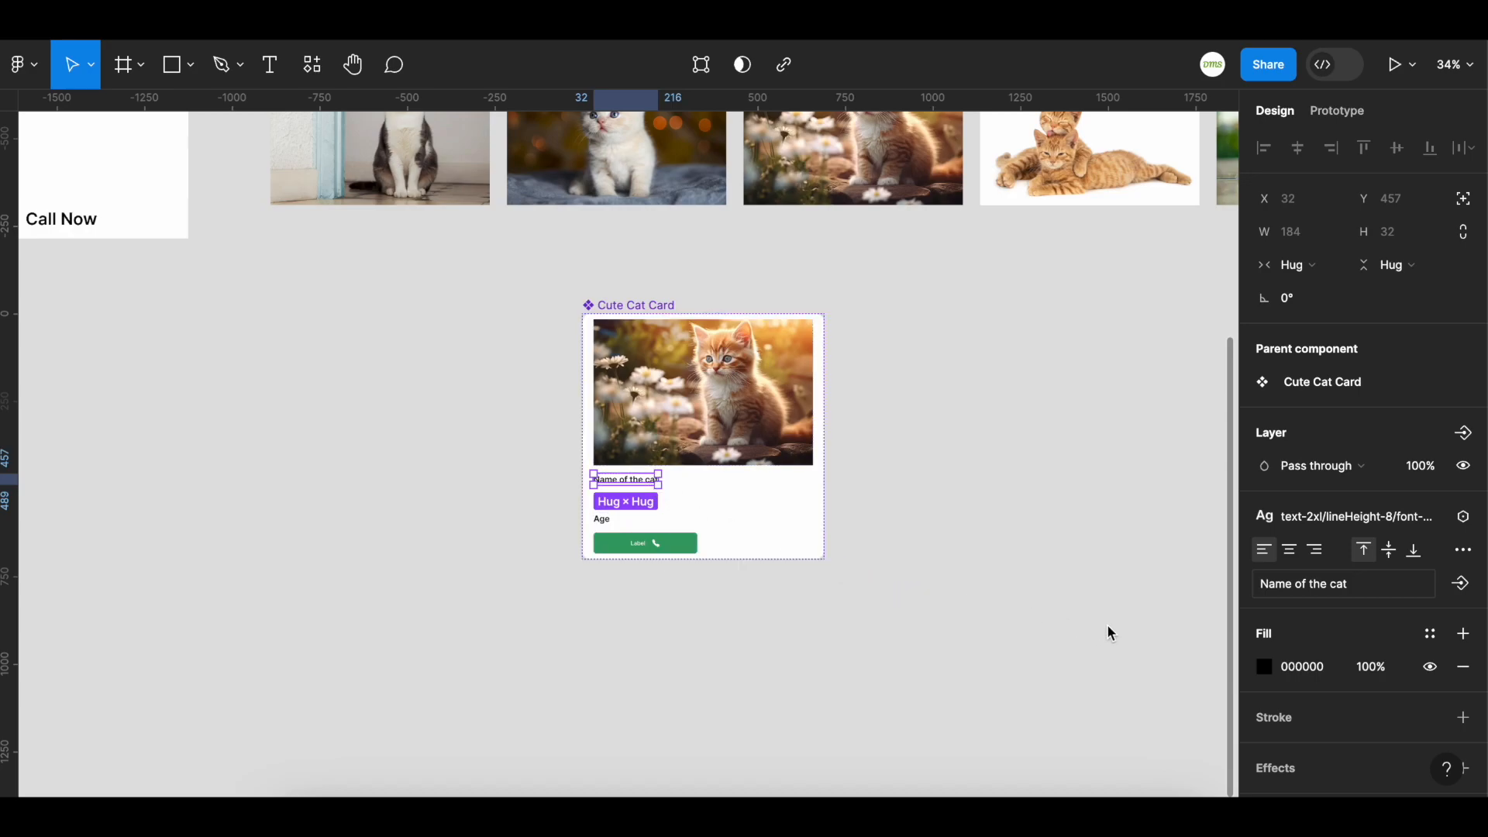
{"action": "left_click", "coordinate": [1458, 592]}
{"action": "type", "text": "Name of the cat"}
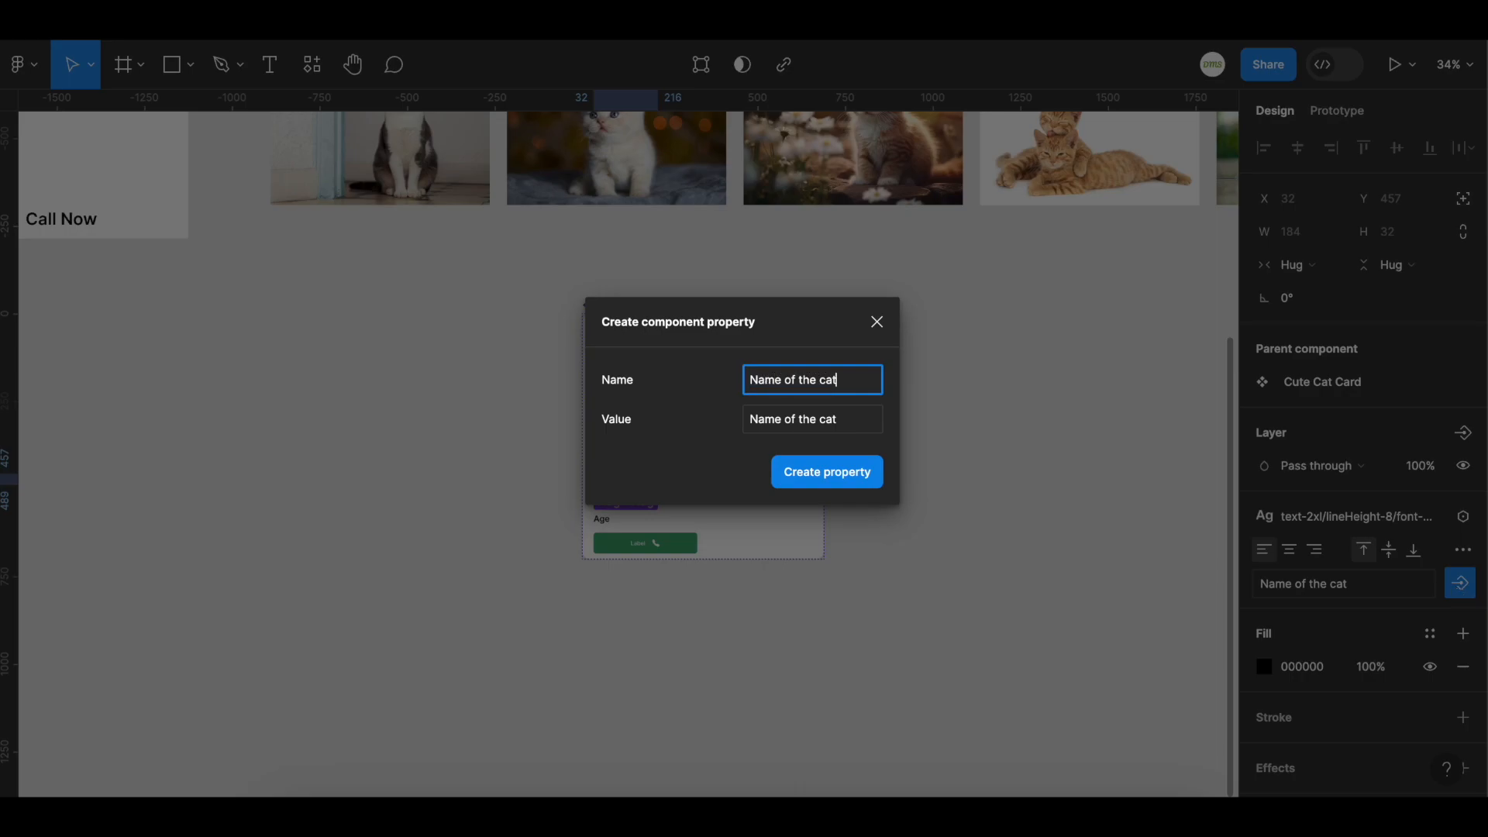
{"action": "left_click", "coordinate": [851, 427]}
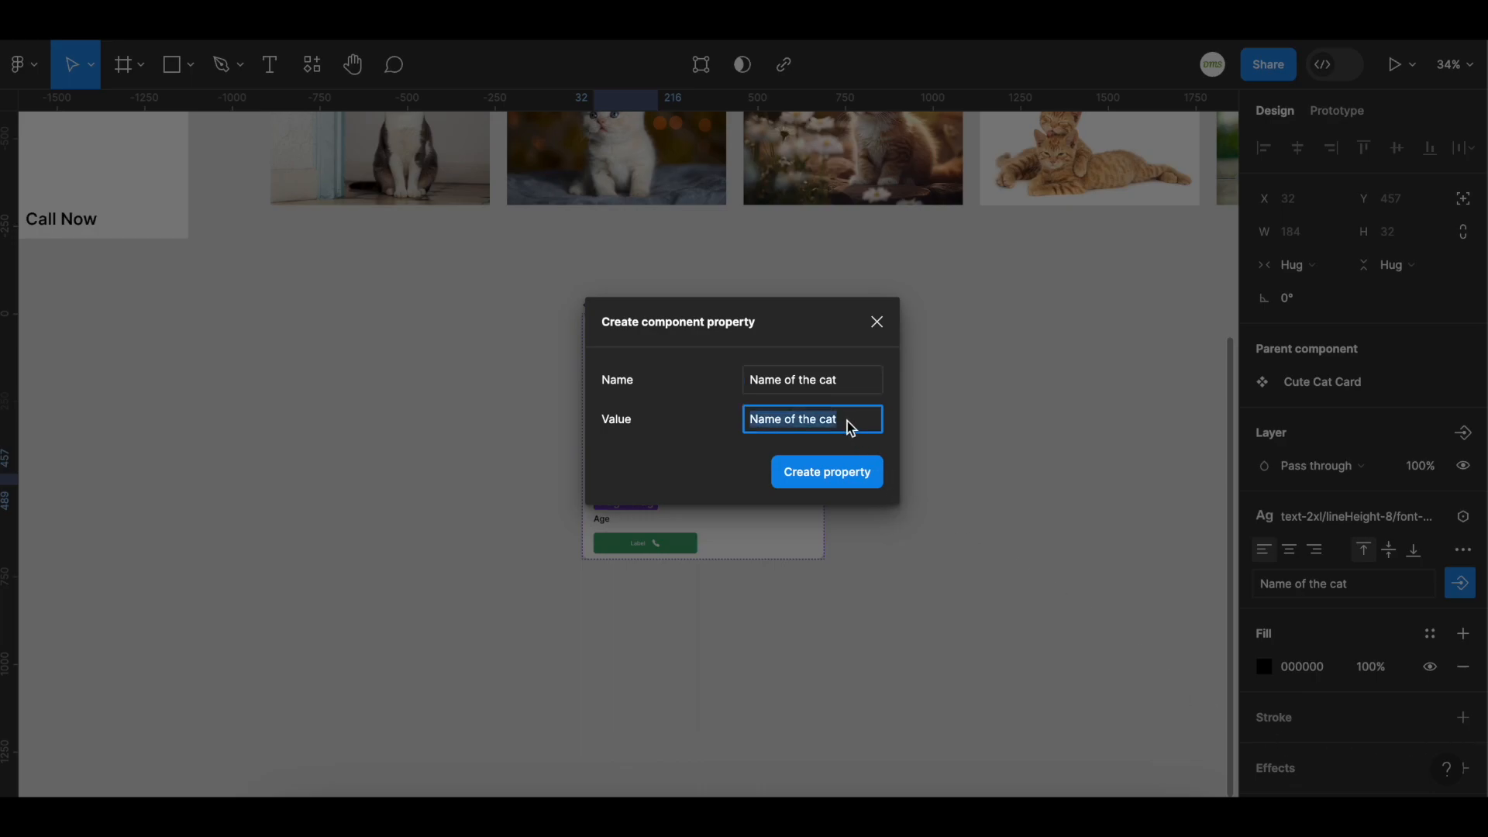
{"action": "type", "text": "Persia"}
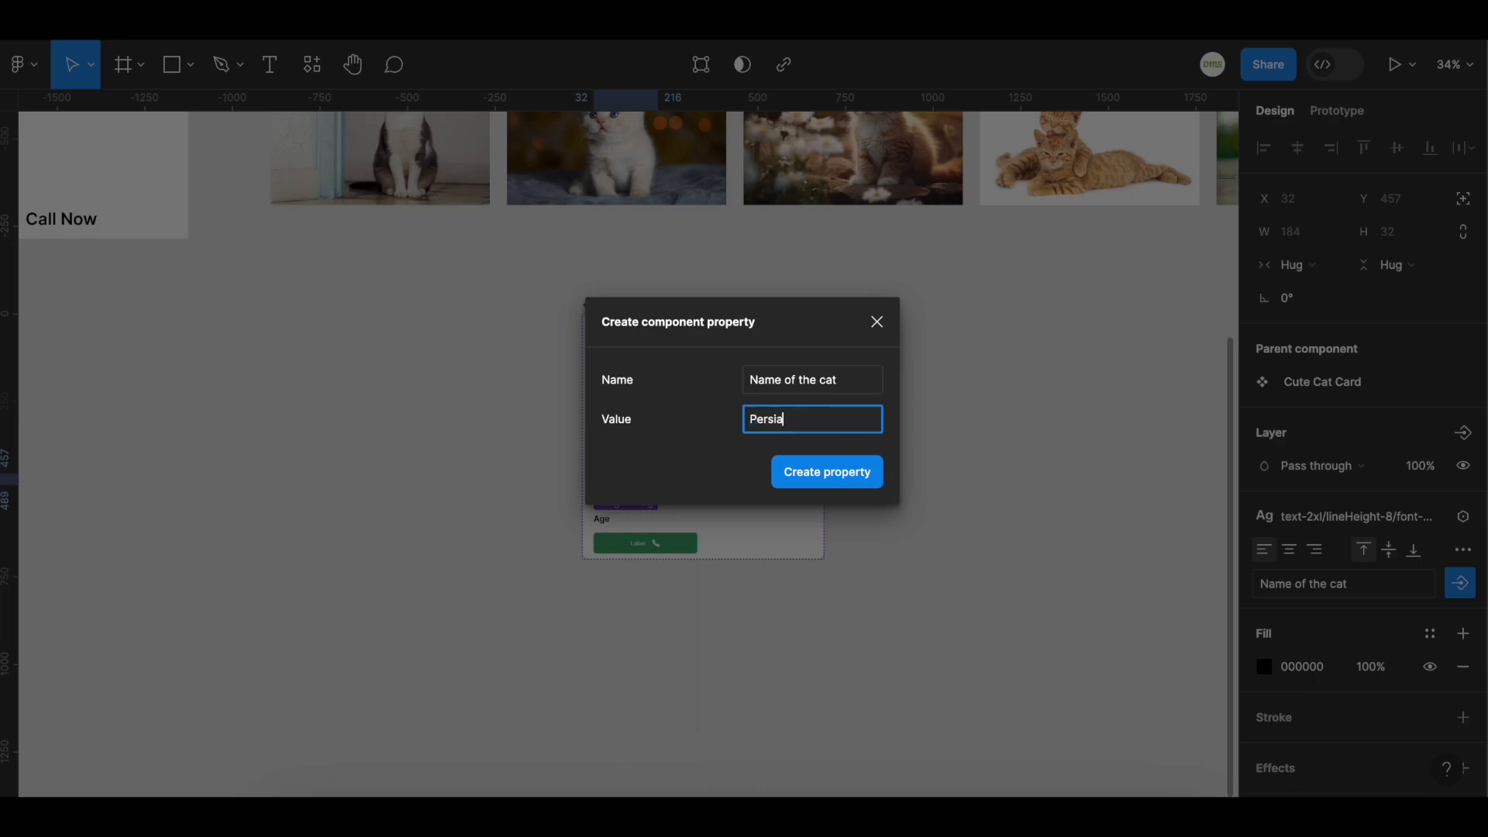
{"action": "type", "text": "n Car"}
{"action": "key", "text": "BackSpace"}
{"action": "type", "text": "t"}
{"action": "left_click", "coordinate": [866, 471]}
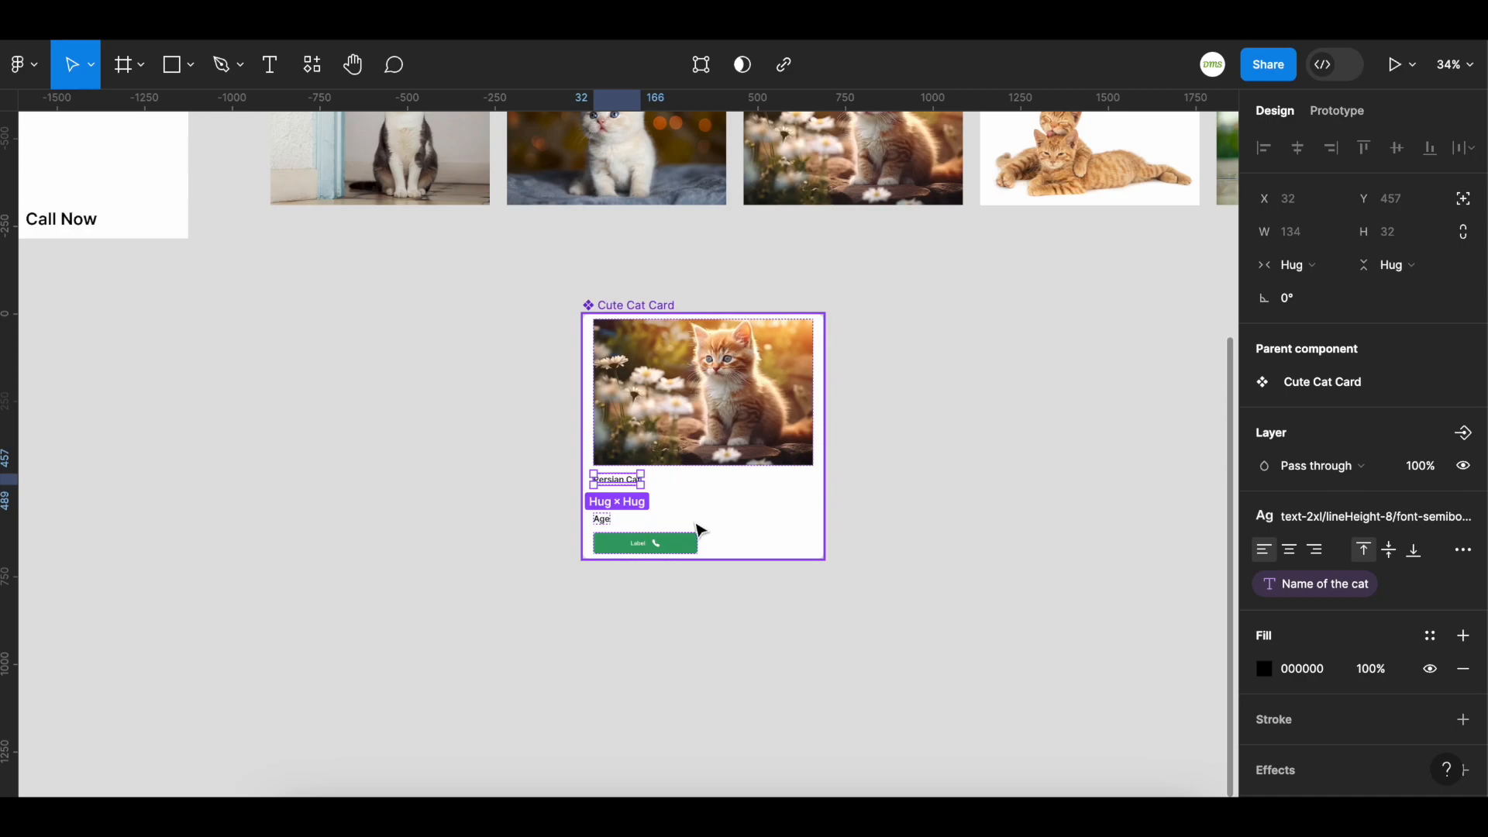
Create a text property named "Weight" with the value "1 kg" for the card's weight label.
{"action": "scroll", "coordinate": [698, 525], "scroll_direction": "up", "scroll_amount": 3}
{"action": "left_click", "coordinate": [770, 518]}
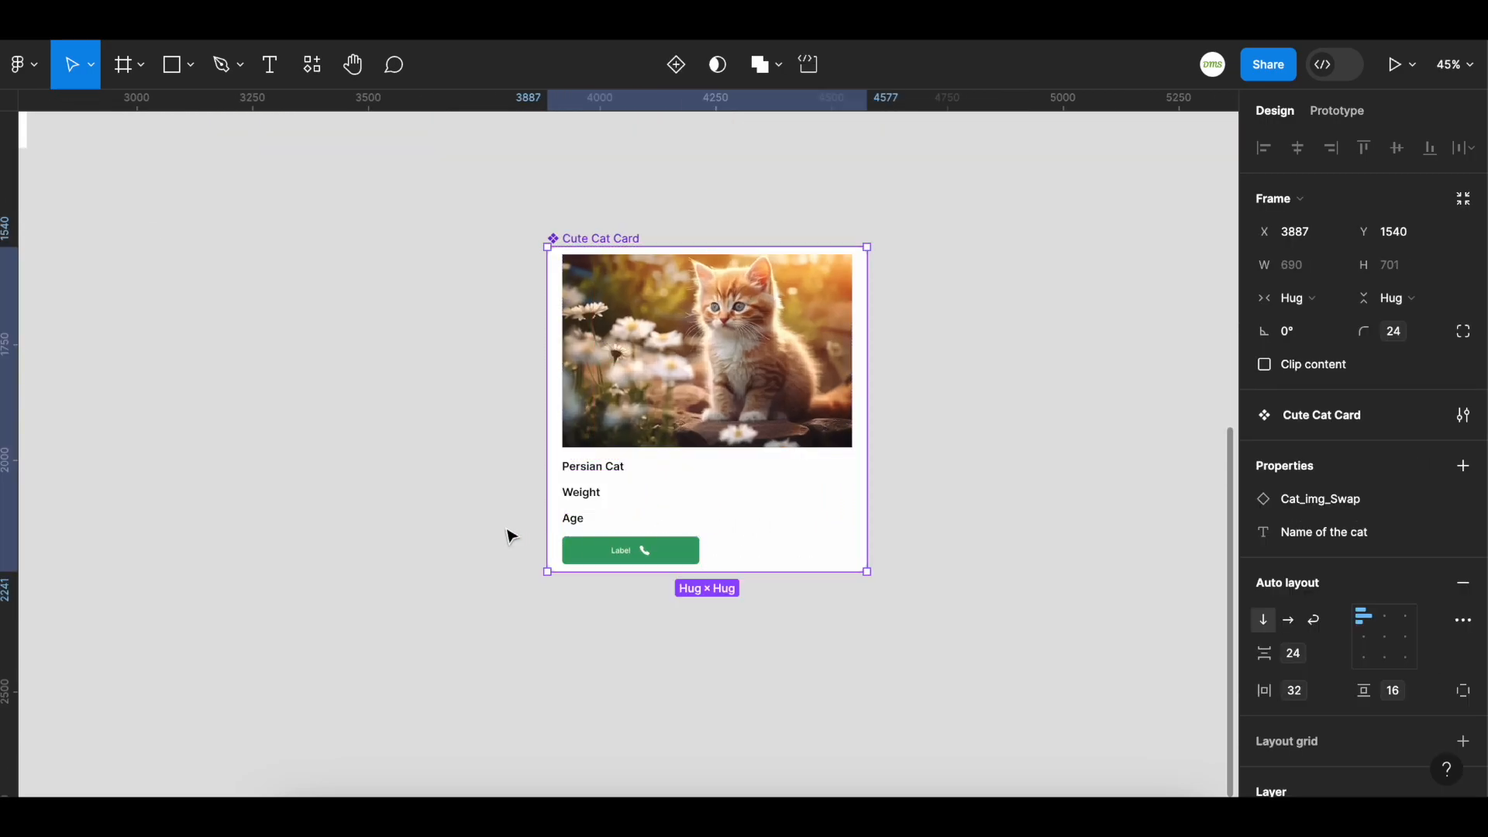
{"action": "scroll", "coordinate": [511, 535], "scroll_direction": "up", "scroll_amount": 2}
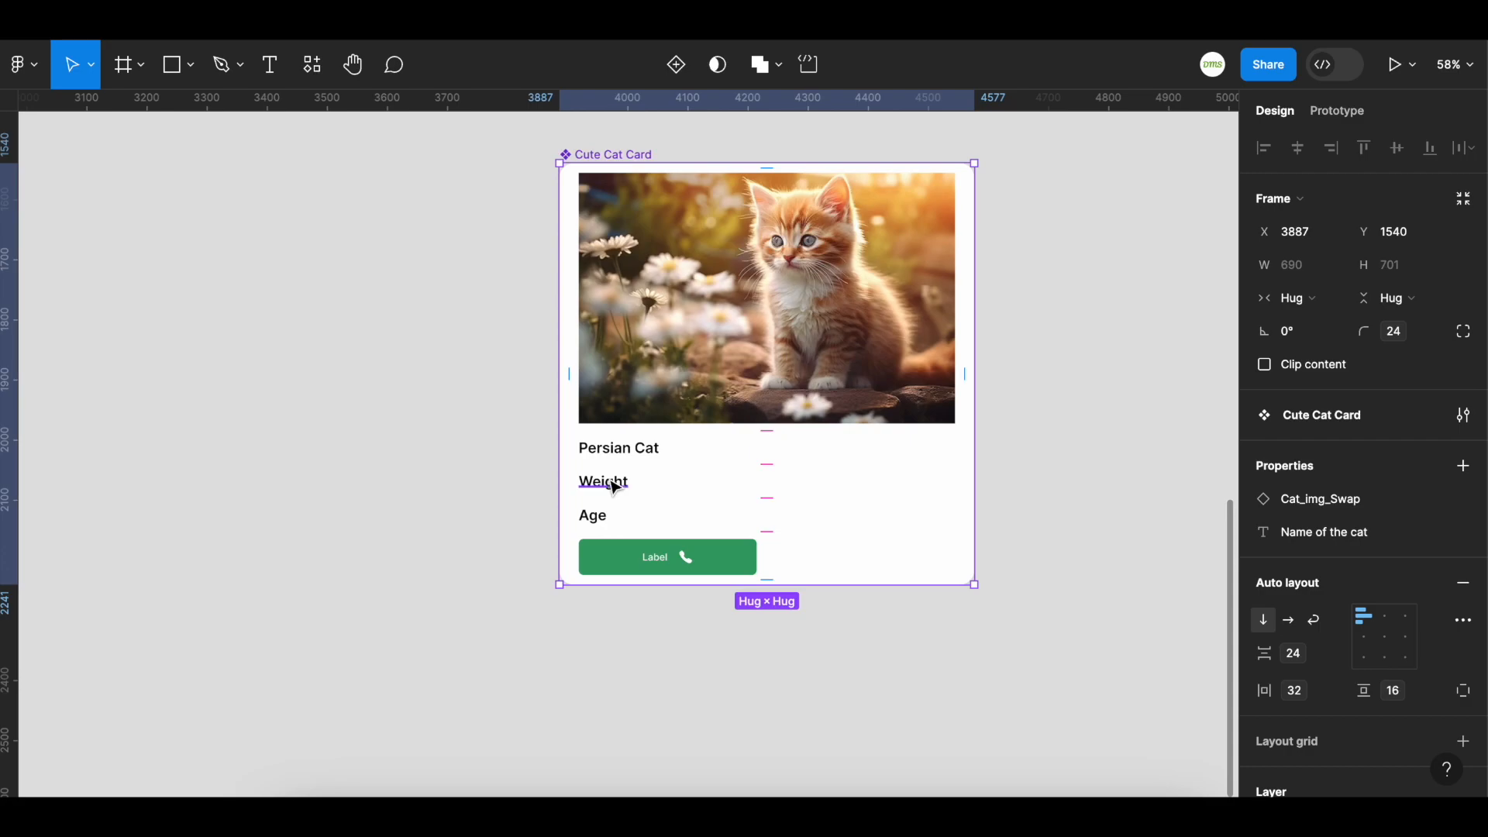
{"action": "left_click", "coordinate": [610, 485]}
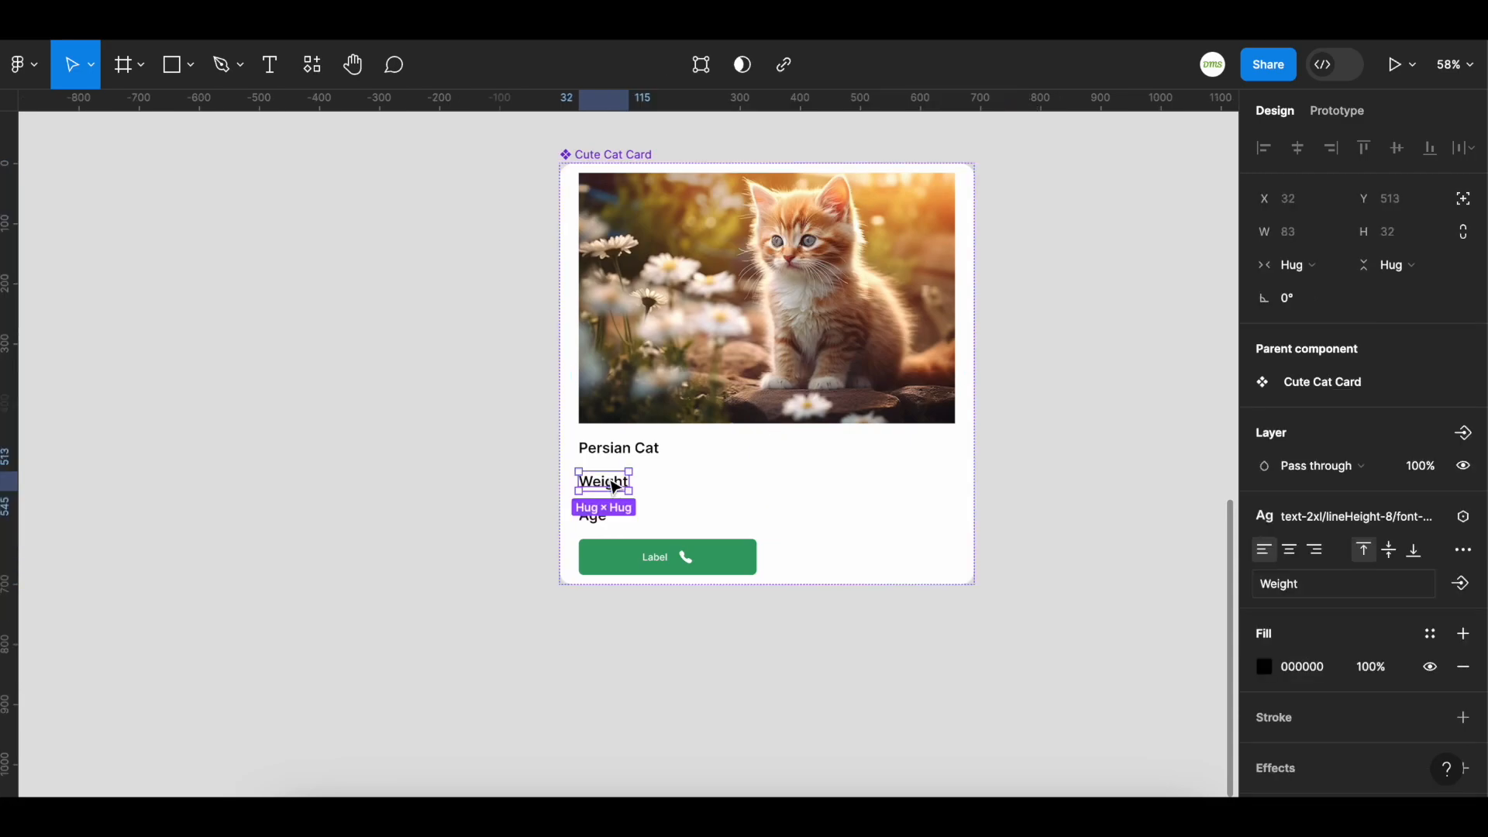
{"action": "left_click", "coordinate": [1464, 589]}
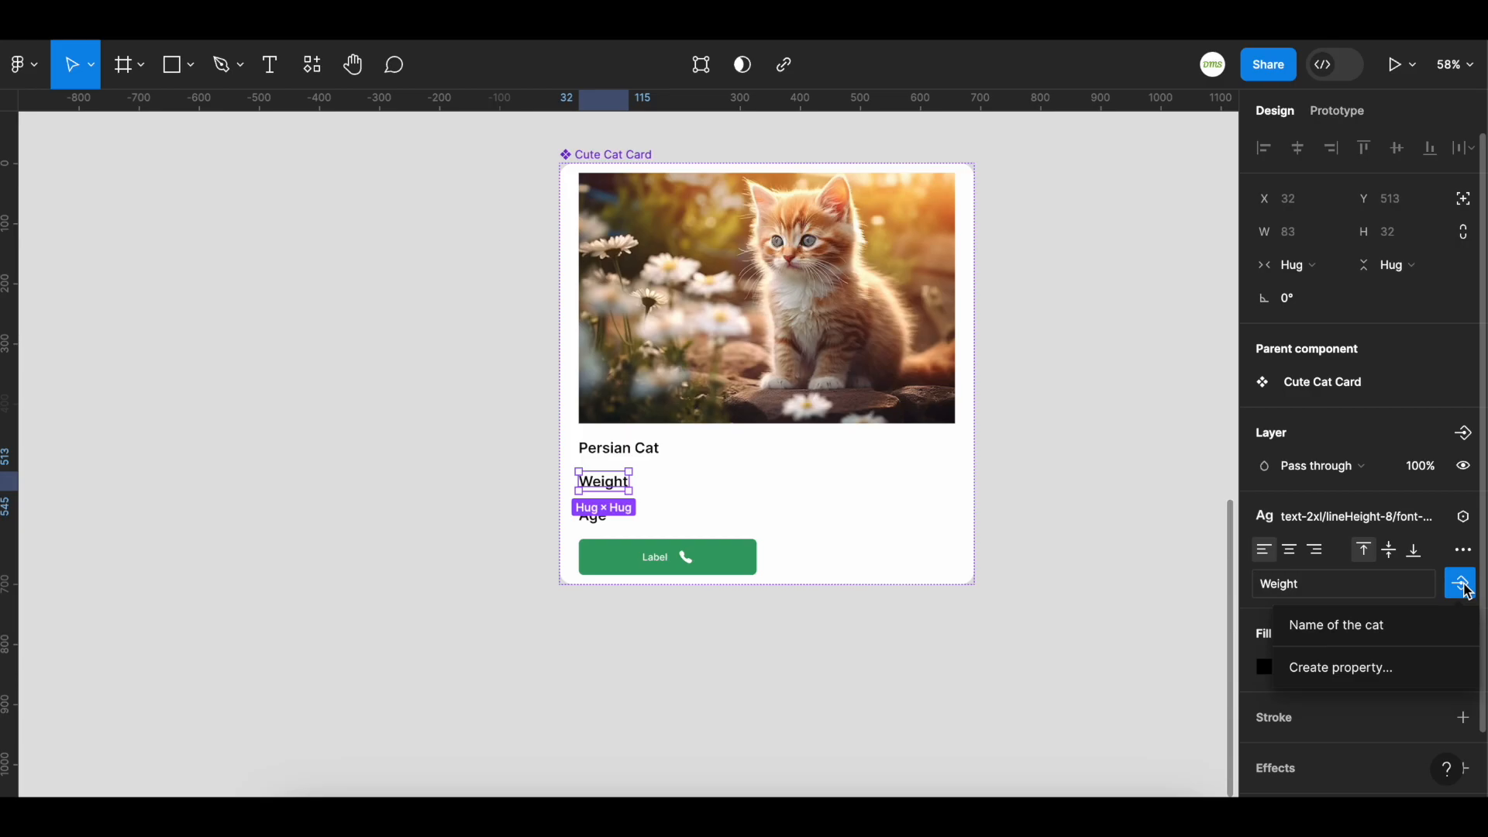
{"action": "left_click", "coordinate": [1443, 665]}
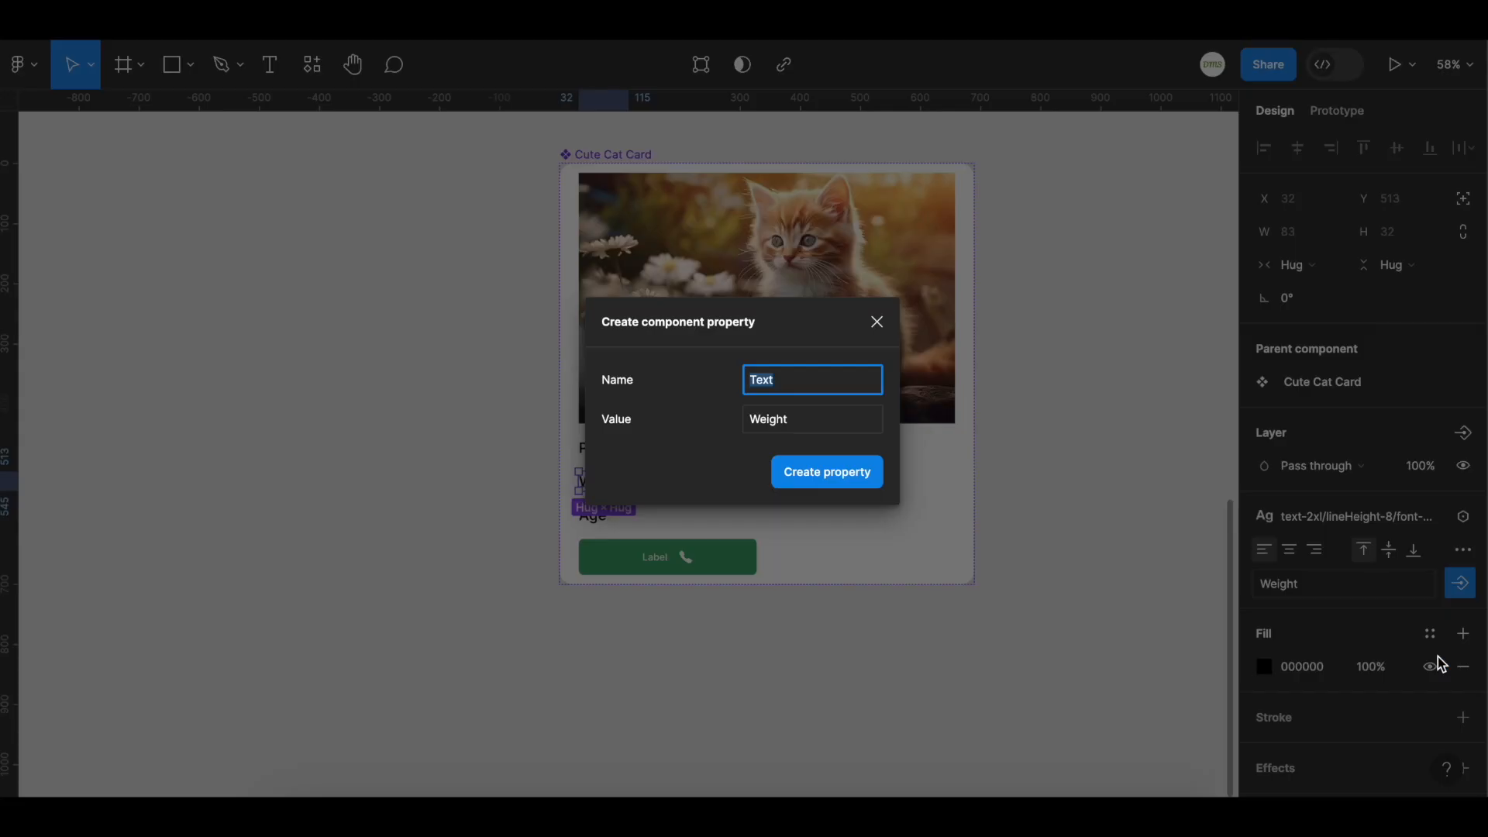
{"action": "type", "text": "Weight"}
{"action": "key", "text": "Tab"}
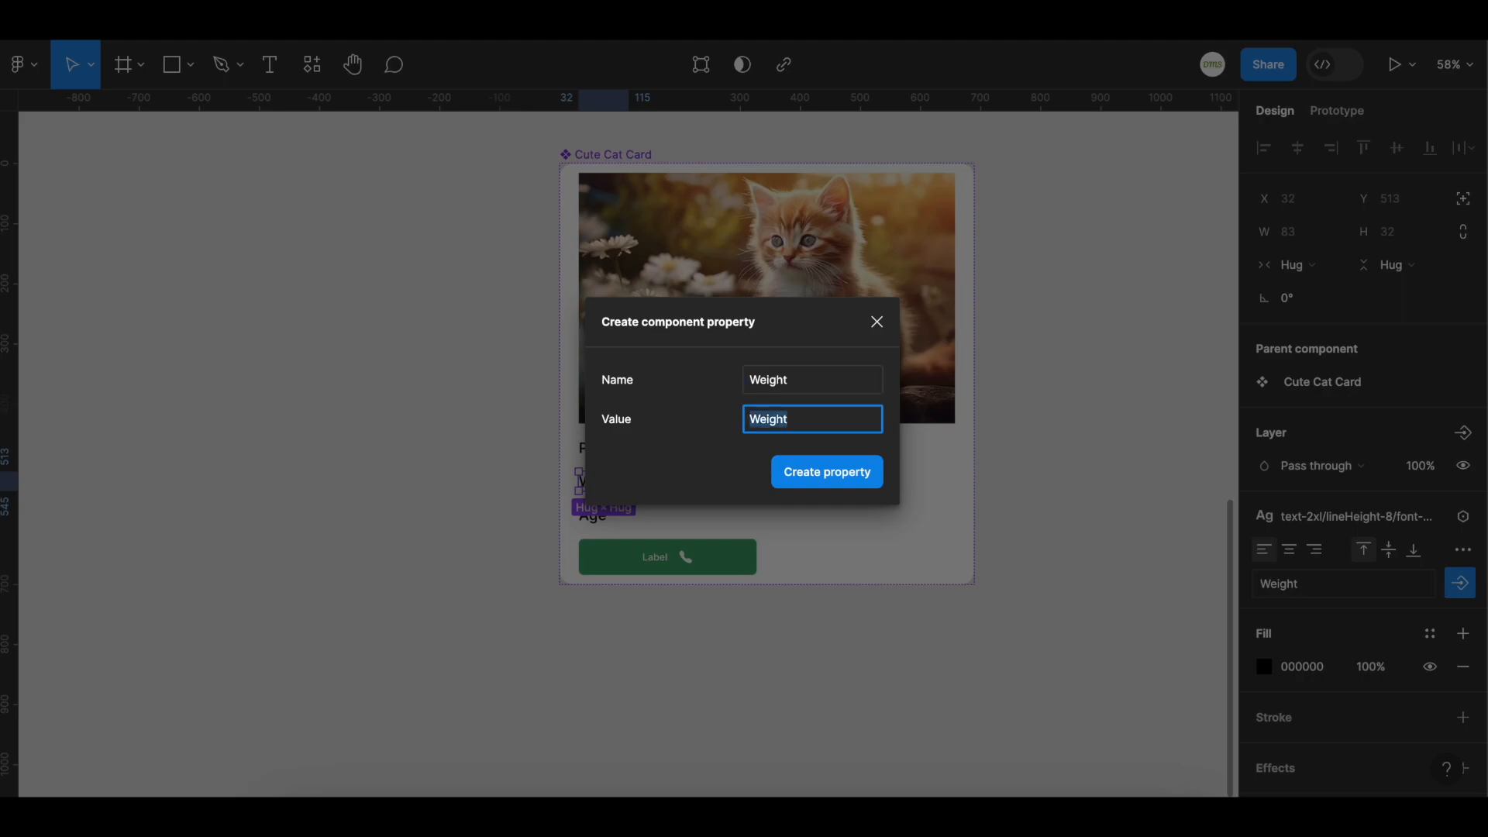
{"action": "type", "text": "1 kg"}
{"action": "key", "text": "Return"}
{"action": "key", "text": "BackSpace"}
{"action": "left_click", "coordinate": [870, 476]}
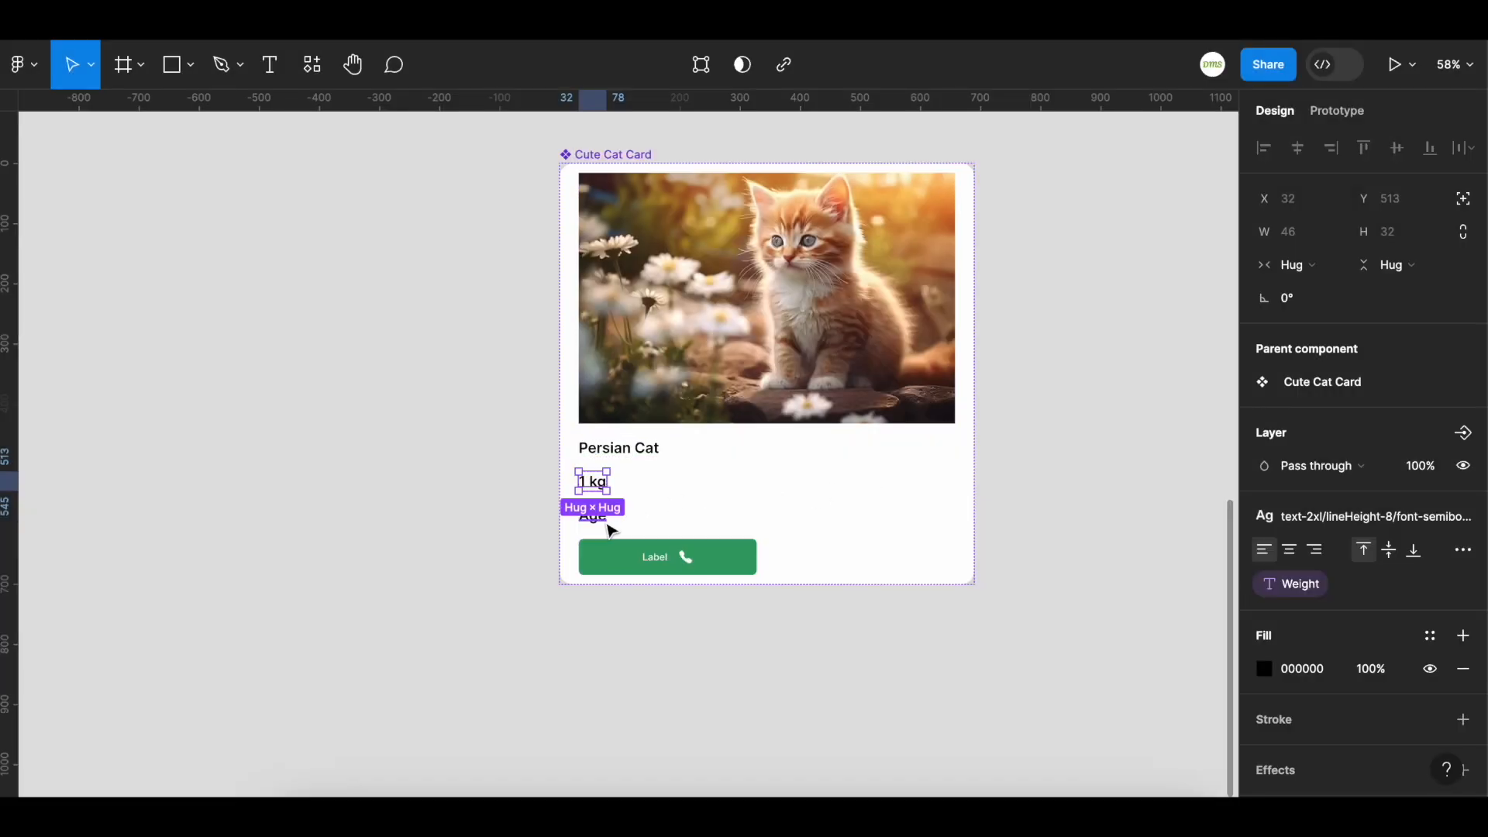
Create a text property named "Age" with the value "1" for the card's age label and deselect it.
{"action": "left_click", "coordinate": [604, 521]}
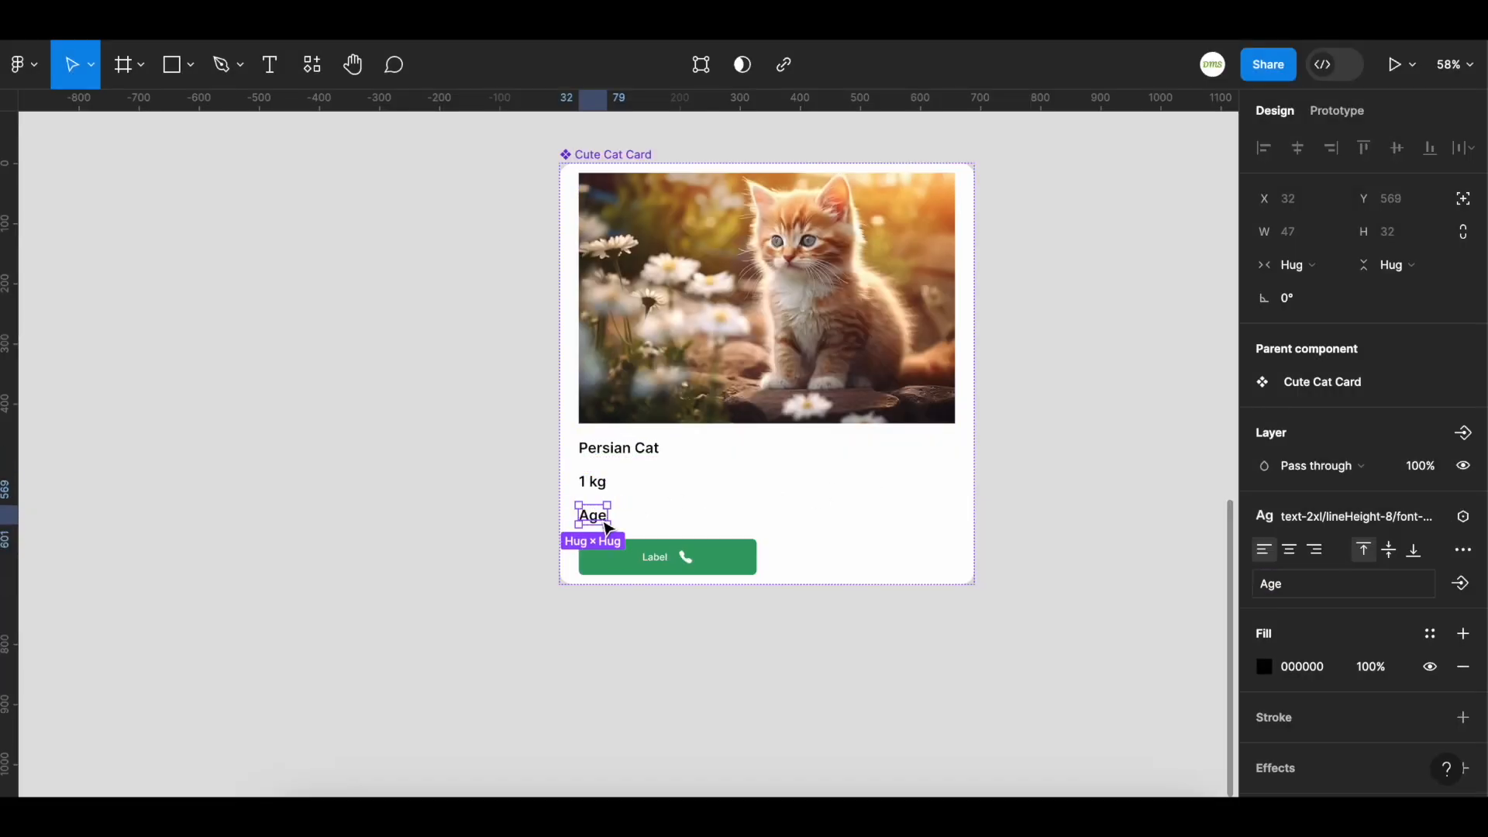
{"action": "left_click", "coordinate": [1460, 585]}
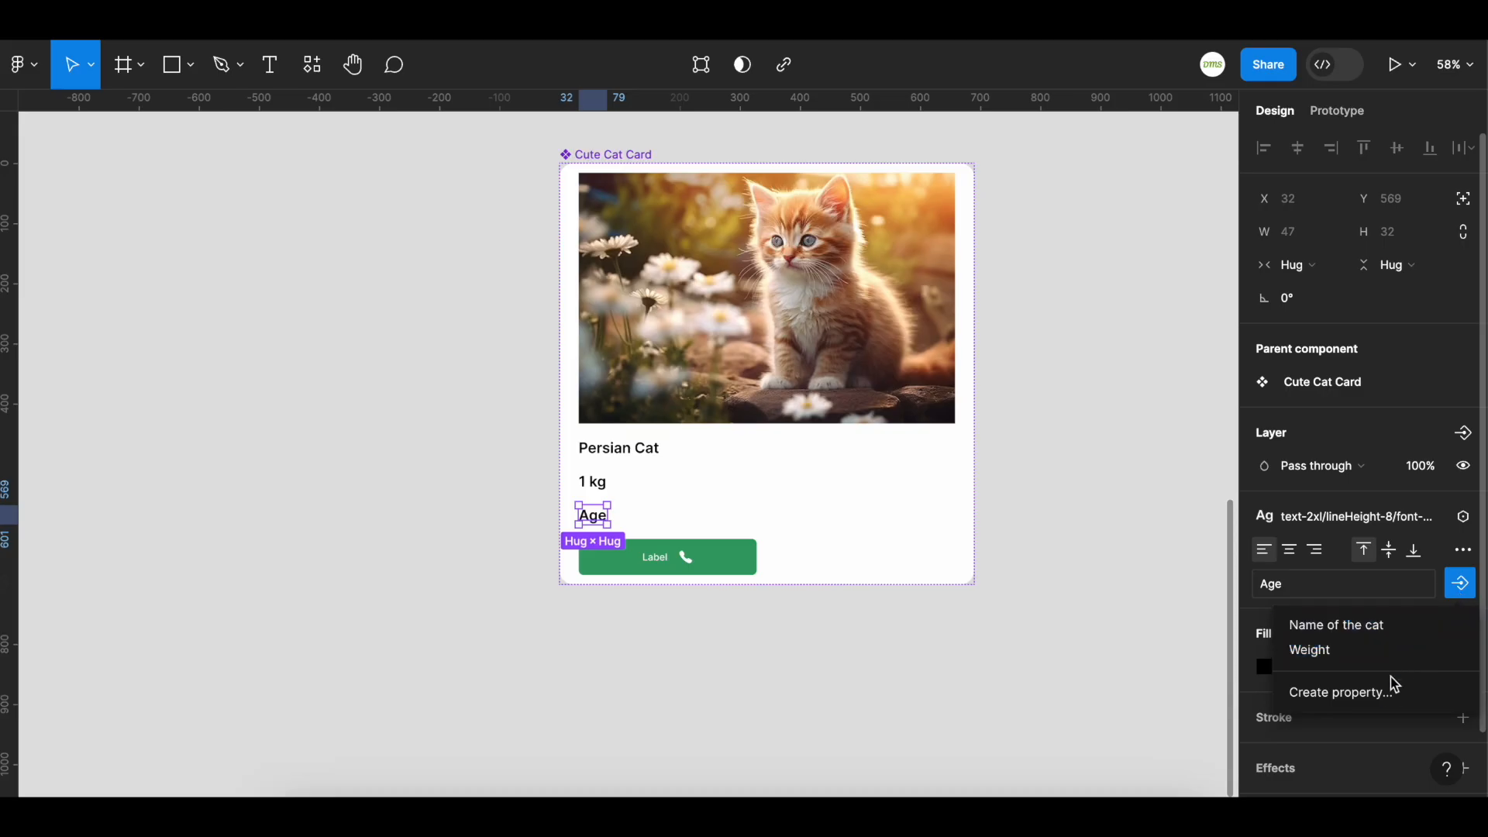
{"action": "left_click", "coordinate": [1370, 692]}
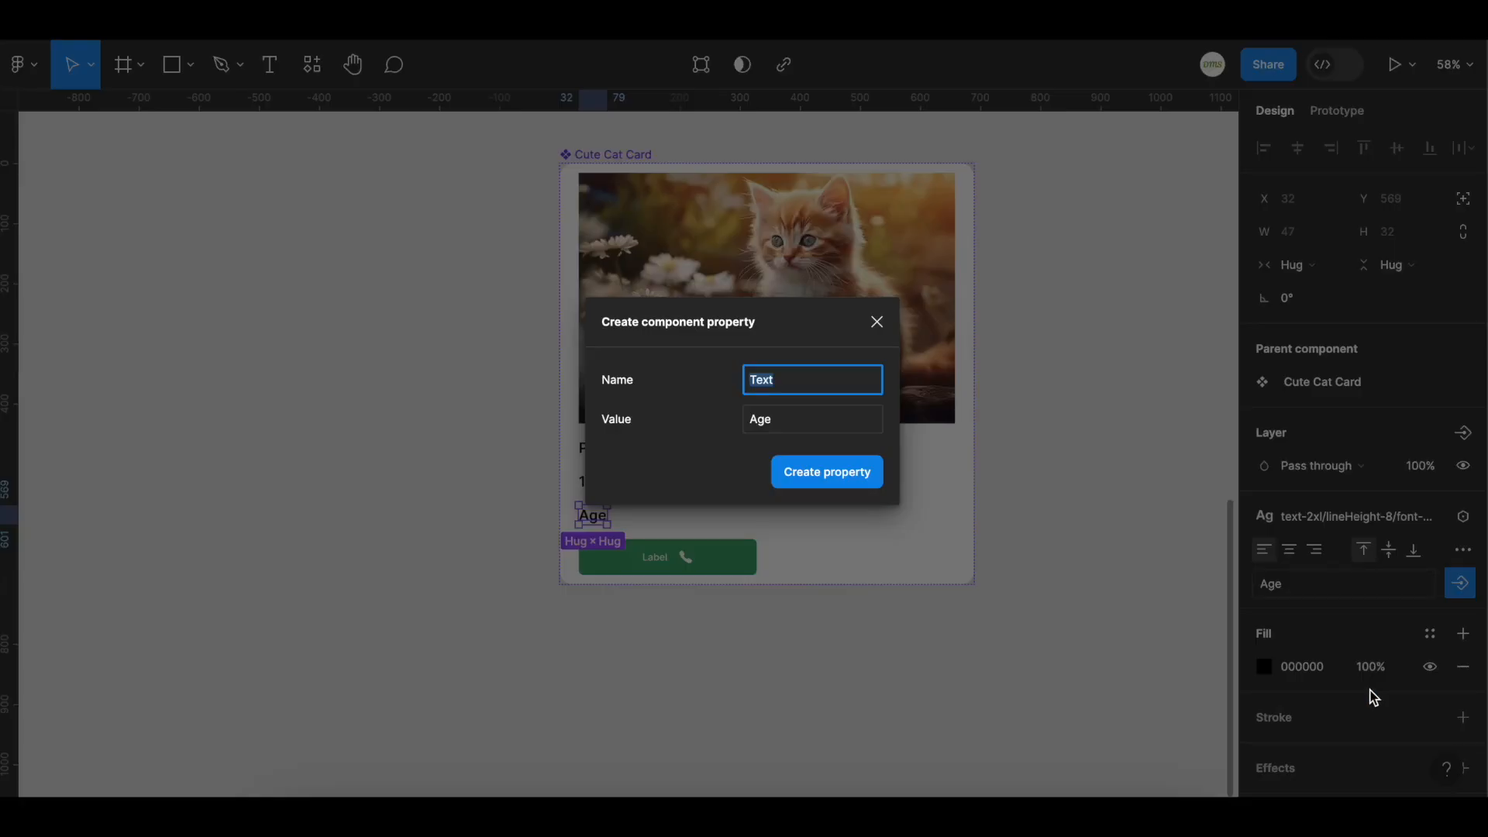
{"action": "type", "text": "Age"}
{"action": "key", "text": "Tab"}
{"action": "type", "text": "1"}
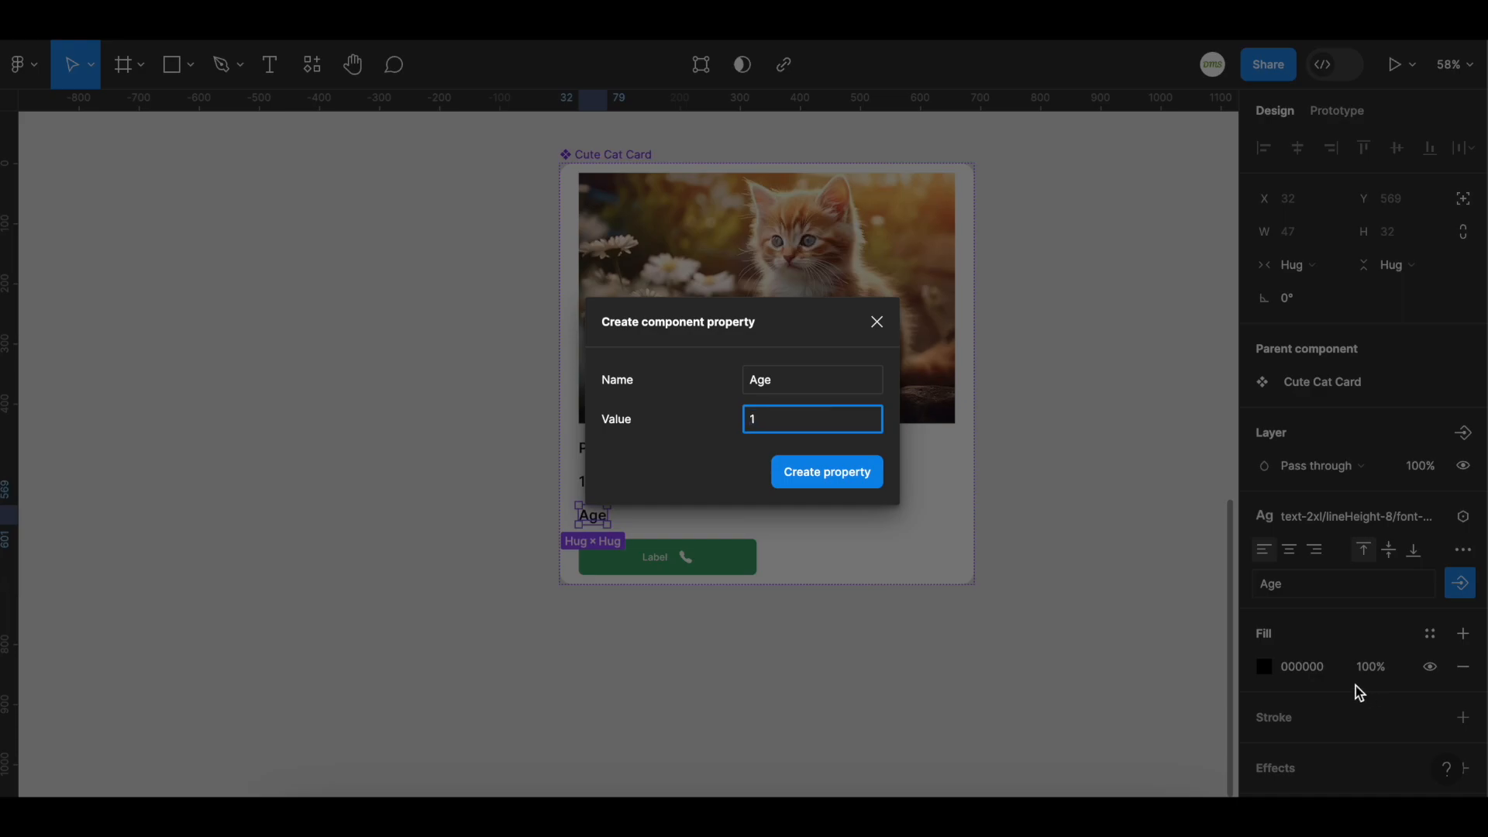
{"action": "left_click", "coordinate": [855, 475]}
{"action": "left_click", "coordinate": [817, 680]}
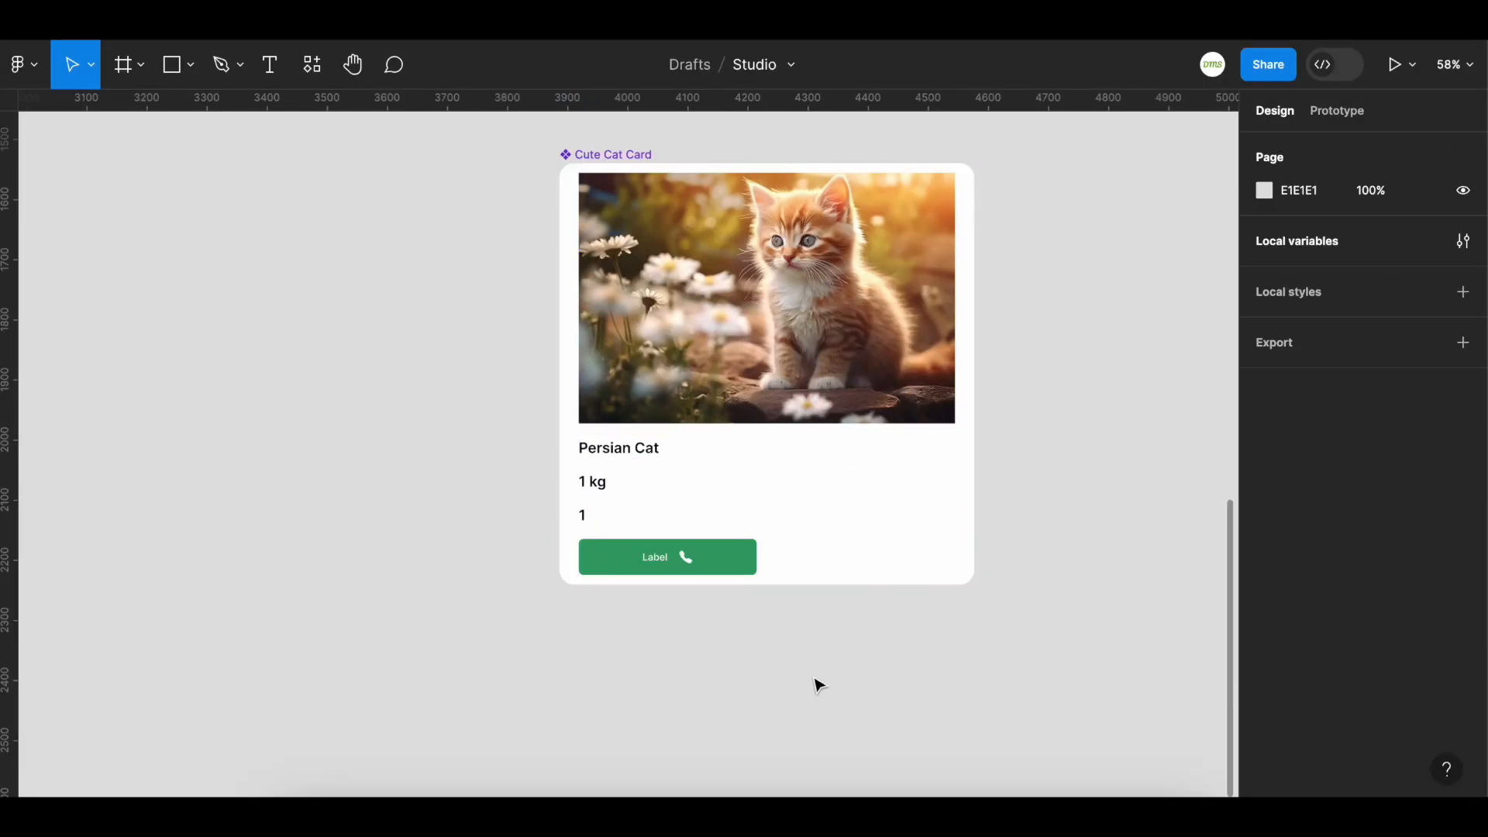
Set the image, all text labels and the button inside the Cute Cat Card to fill the container's width.
{"action": "scroll", "coordinate": [813, 678], "scroll_direction": "down", "scroll_amount": 1}
{"action": "scroll", "coordinate": [814, 677], "scroll_direction": "down", "scroll_amount": 1}
{"action": "left_click", "coordinate": [625, 263]}
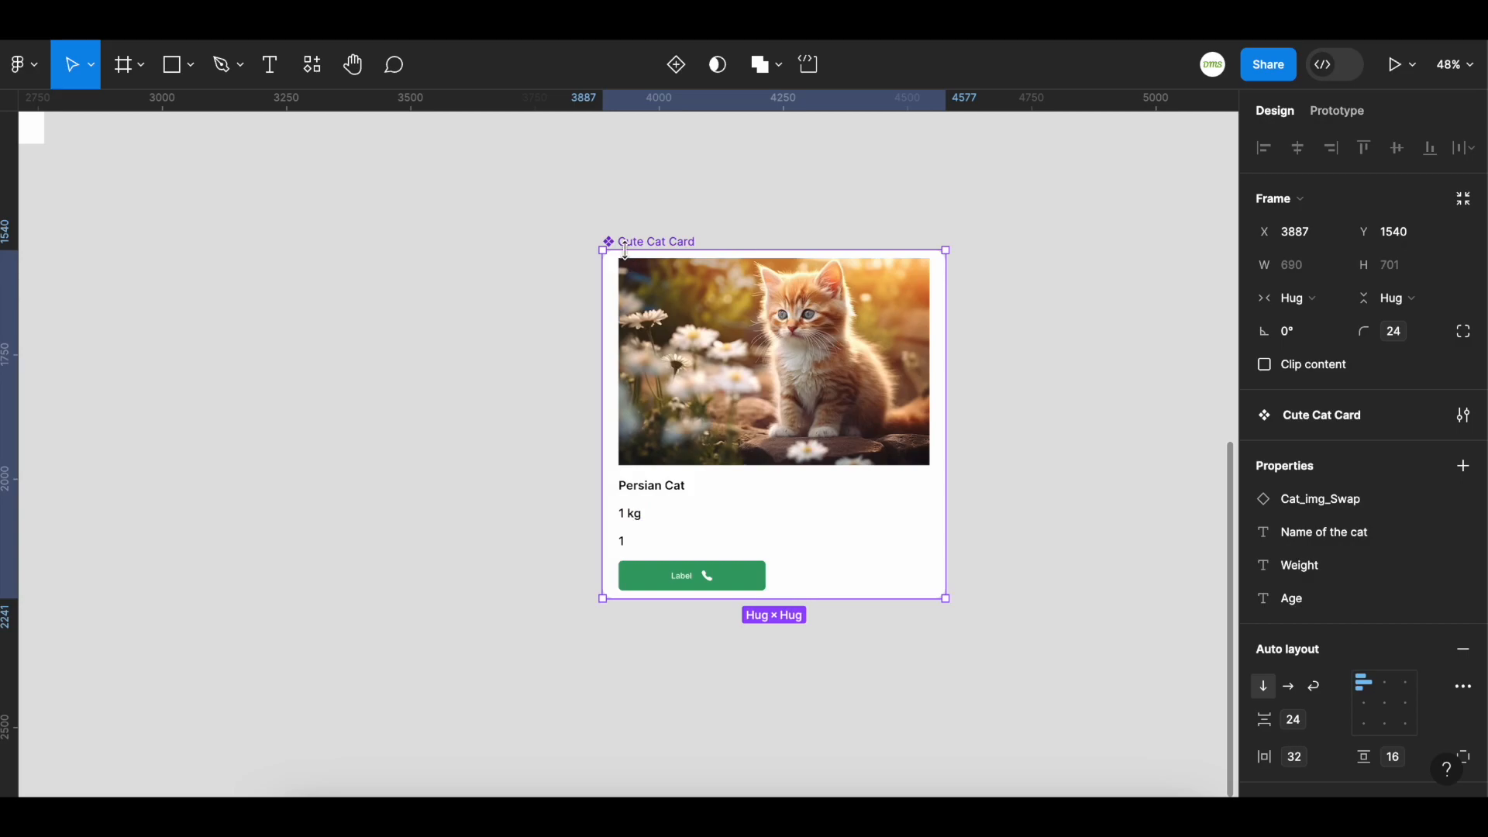
{"action": "mouse_move", "coordinate": [944, 341]}
{"action": "left_mouse_down"}
{"action": "mouse_move", "coordinate": [1004, 345]}
{"action": "mouse_move", "coordinate": [952, 347]}
{"action": "left_mouse_up"}
{"action": "double_click", "coordinate": [952, 346]}
{"action": "key", "text": "Return"}
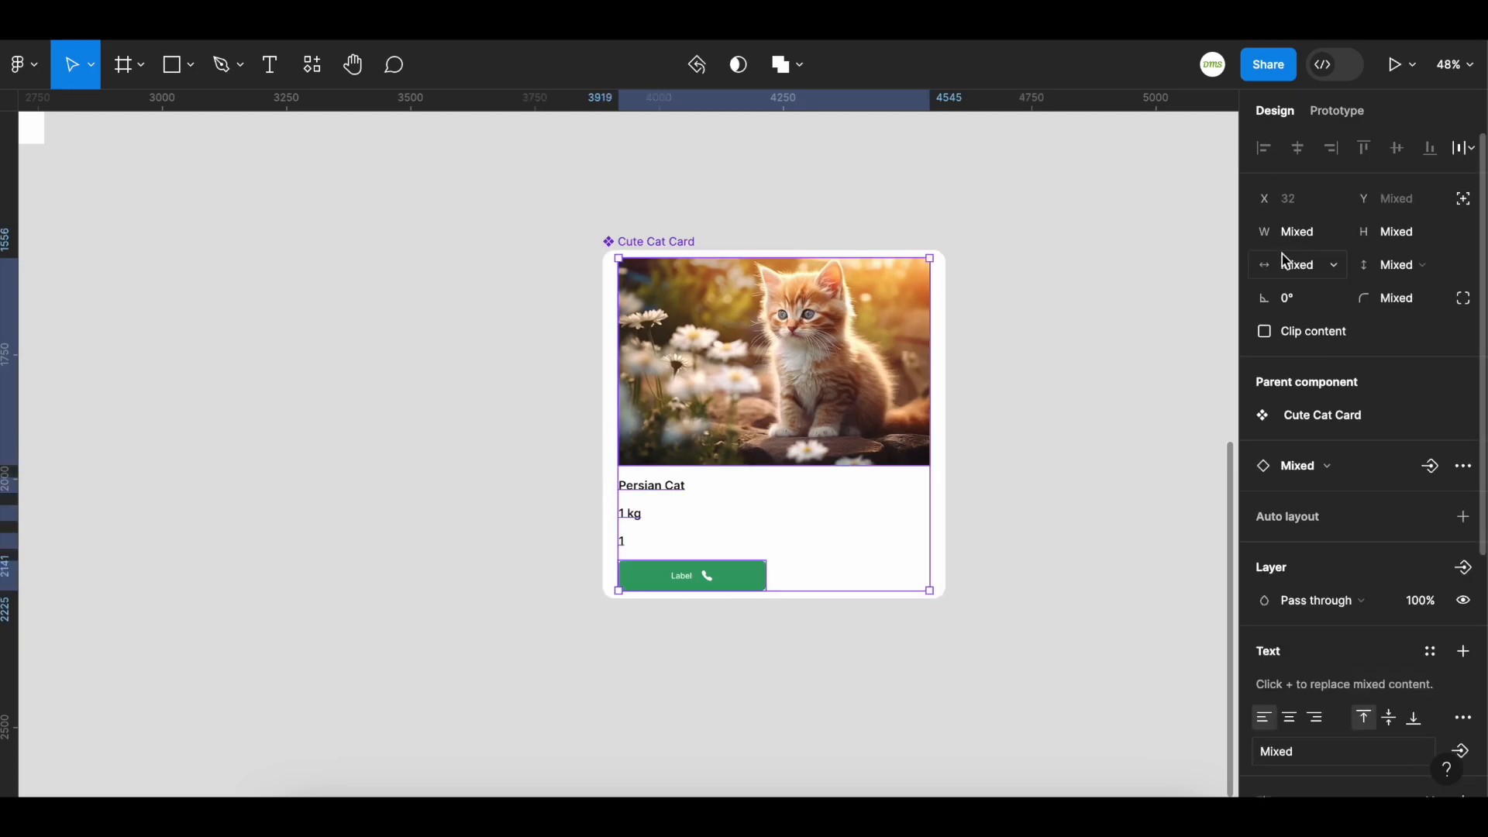
{"action": "left_click", "coordinate": [1295, 279]}
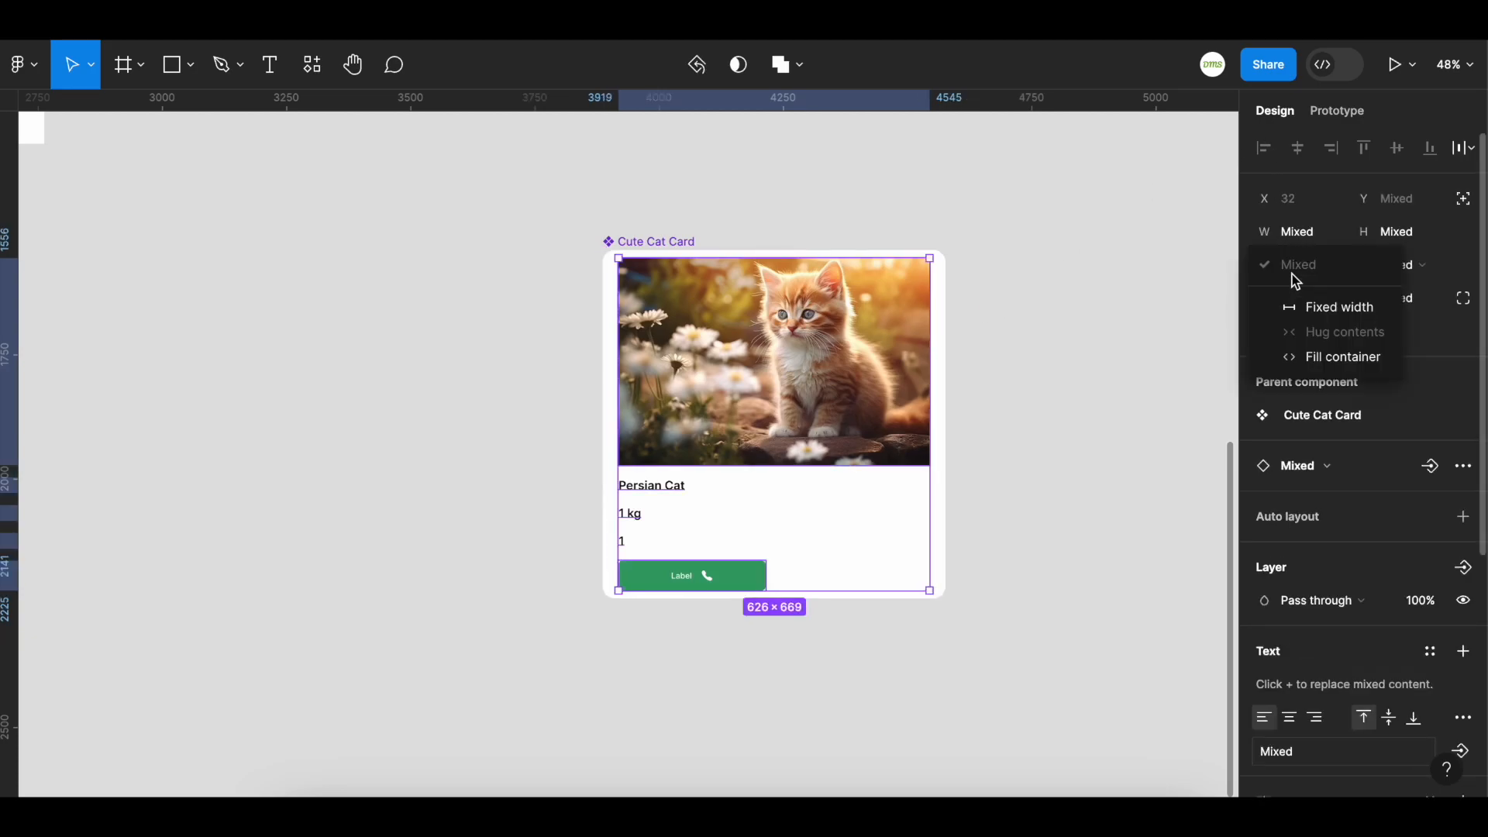
{"action": "left_click", "coordinate": [1322, 366]}
{"action": "left_click", "coordinate": [1049, 427]}
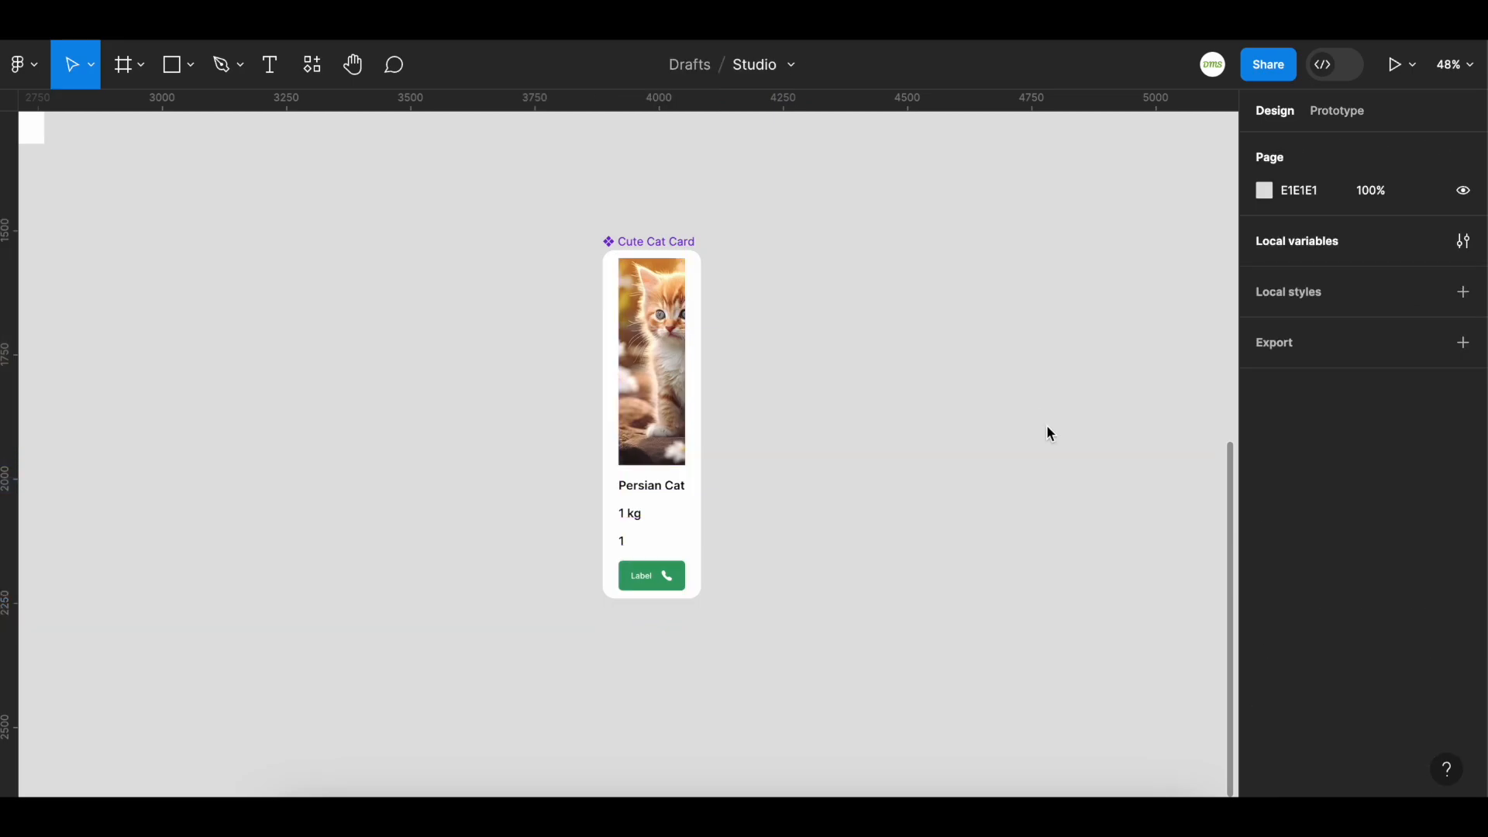
Resize the Cute Cat Card component freehand to a fixed width of about 584.
{"action": "left_click", "coordinate": [680, 245]}
{"action": "left_click_drag", "start_coordinate": [701, 283], "coordinate": [748, 336]}
{"action": "left_click_drag", "start_coordinate": [810, 332], "coordinate": [1090, 327]}
{"action": "left_click", "coordinate": [1028, 707]}
{"action": "scroll", "coordinate": [1027, 706], "scroll_direction": "right", "scroll_amount": 3}
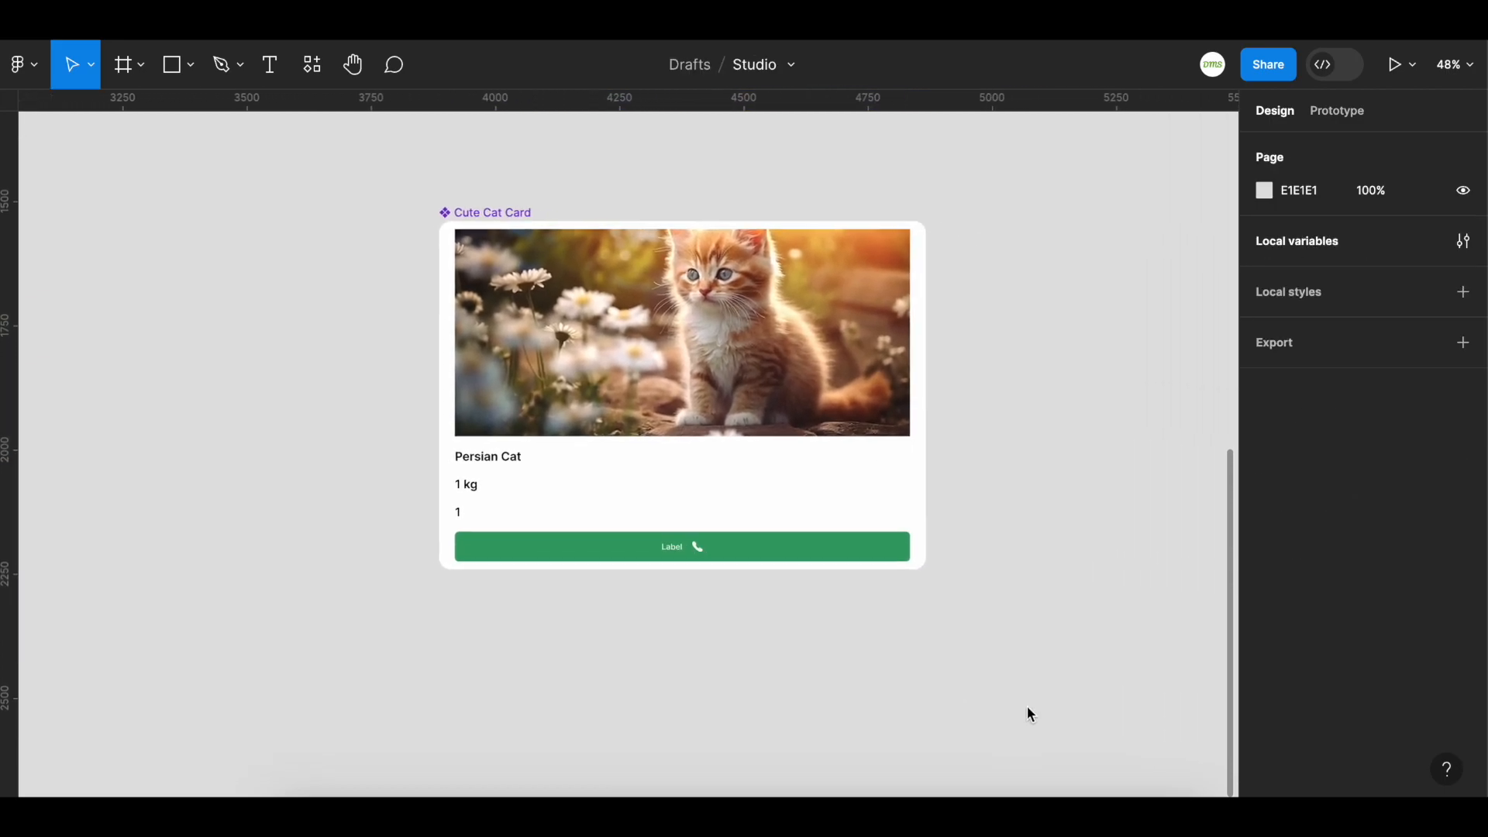
{"action": "left_click", "coordinate": [478, 215]}
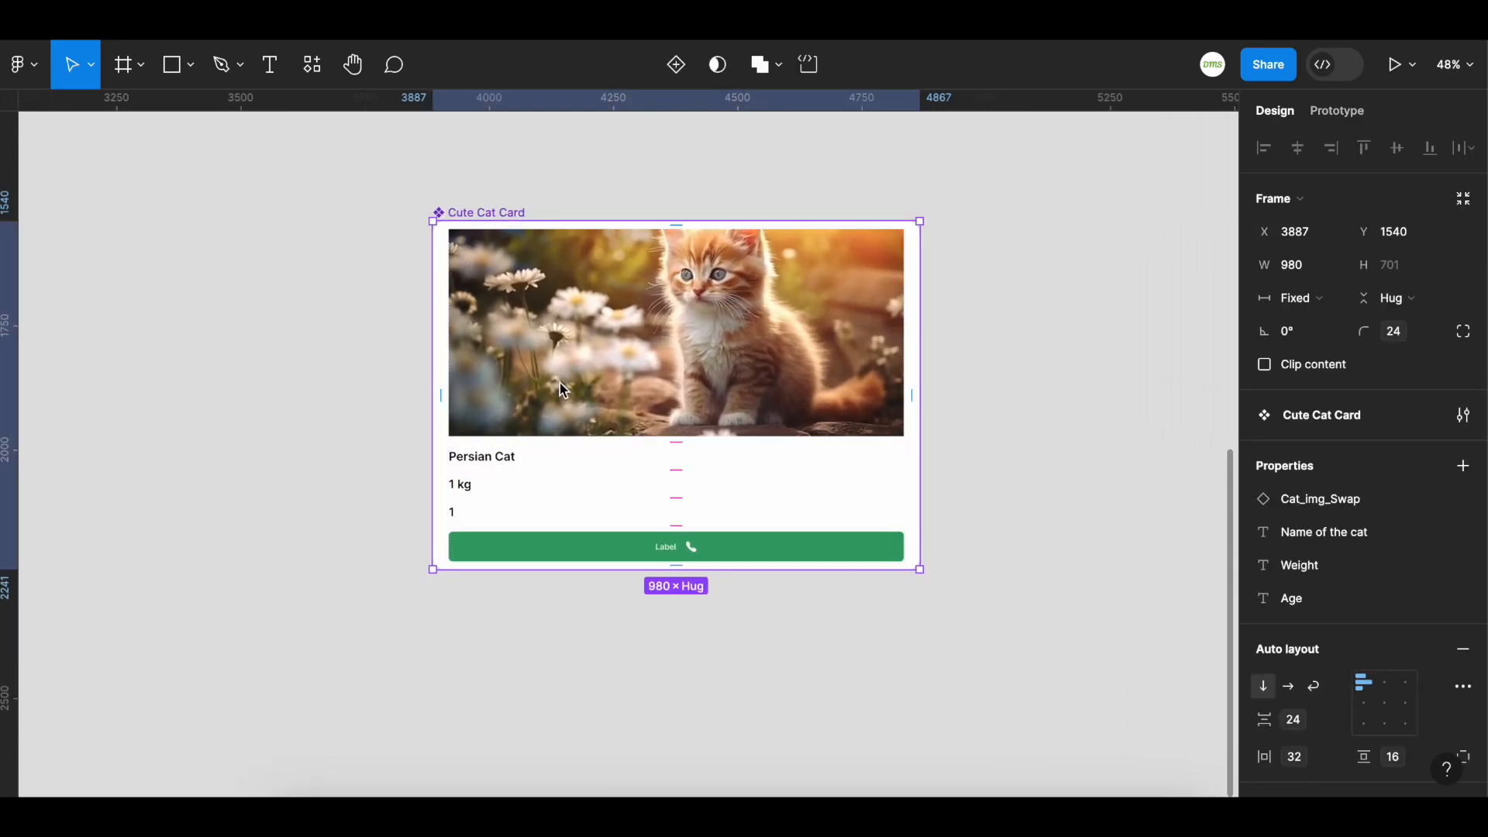
{"action": "left_click_drag", "start_coordinate": [919, 314], "coordinate": [722, 338]}
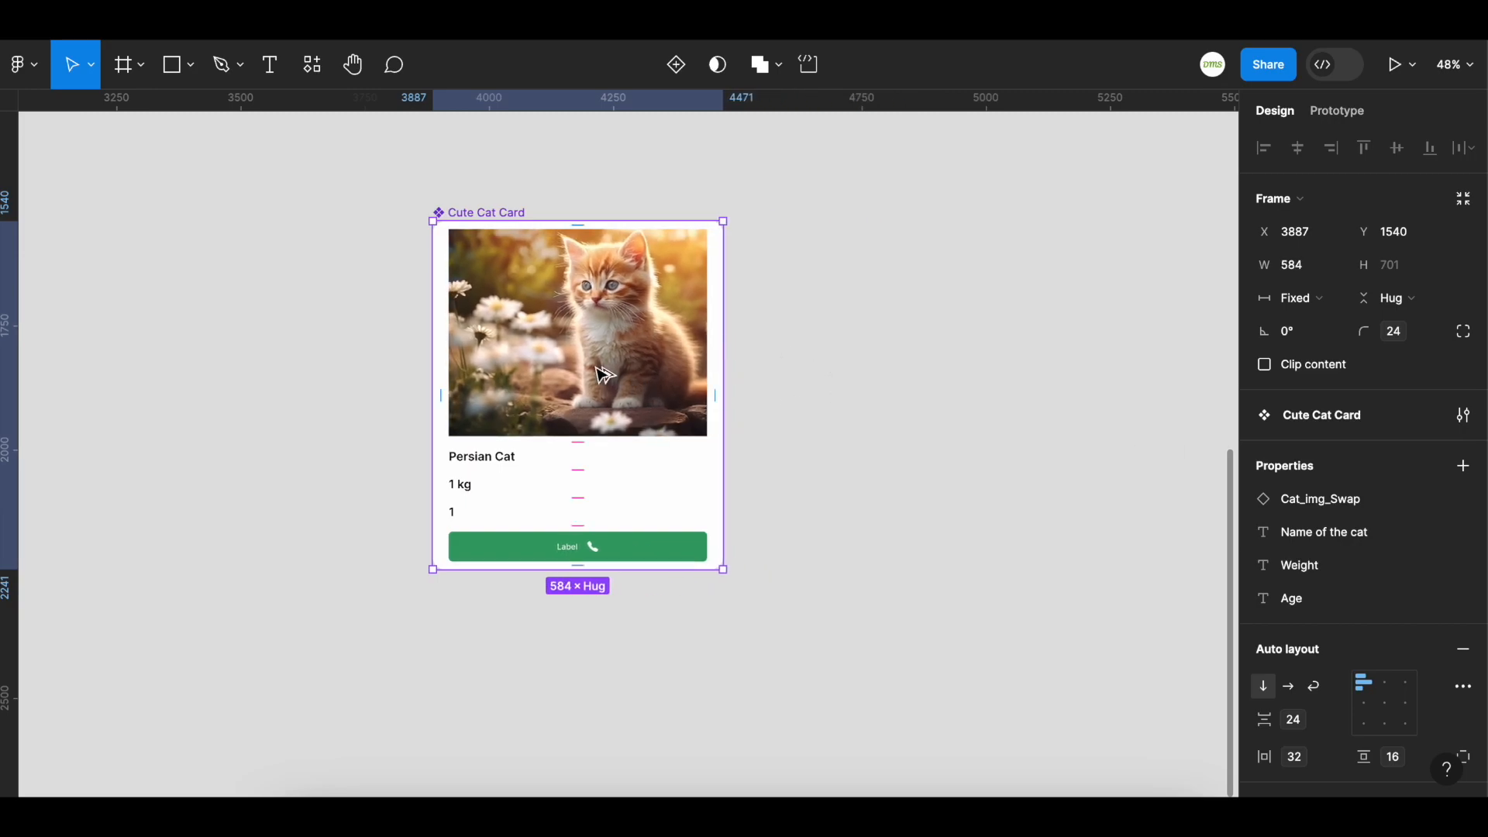
Place a copy of the Cute Cat Card beside the main component as an instance, level with it.
{"action": "left_click_drag", "start_coordinate": [595, 373], "coordinate": [940, 375]}
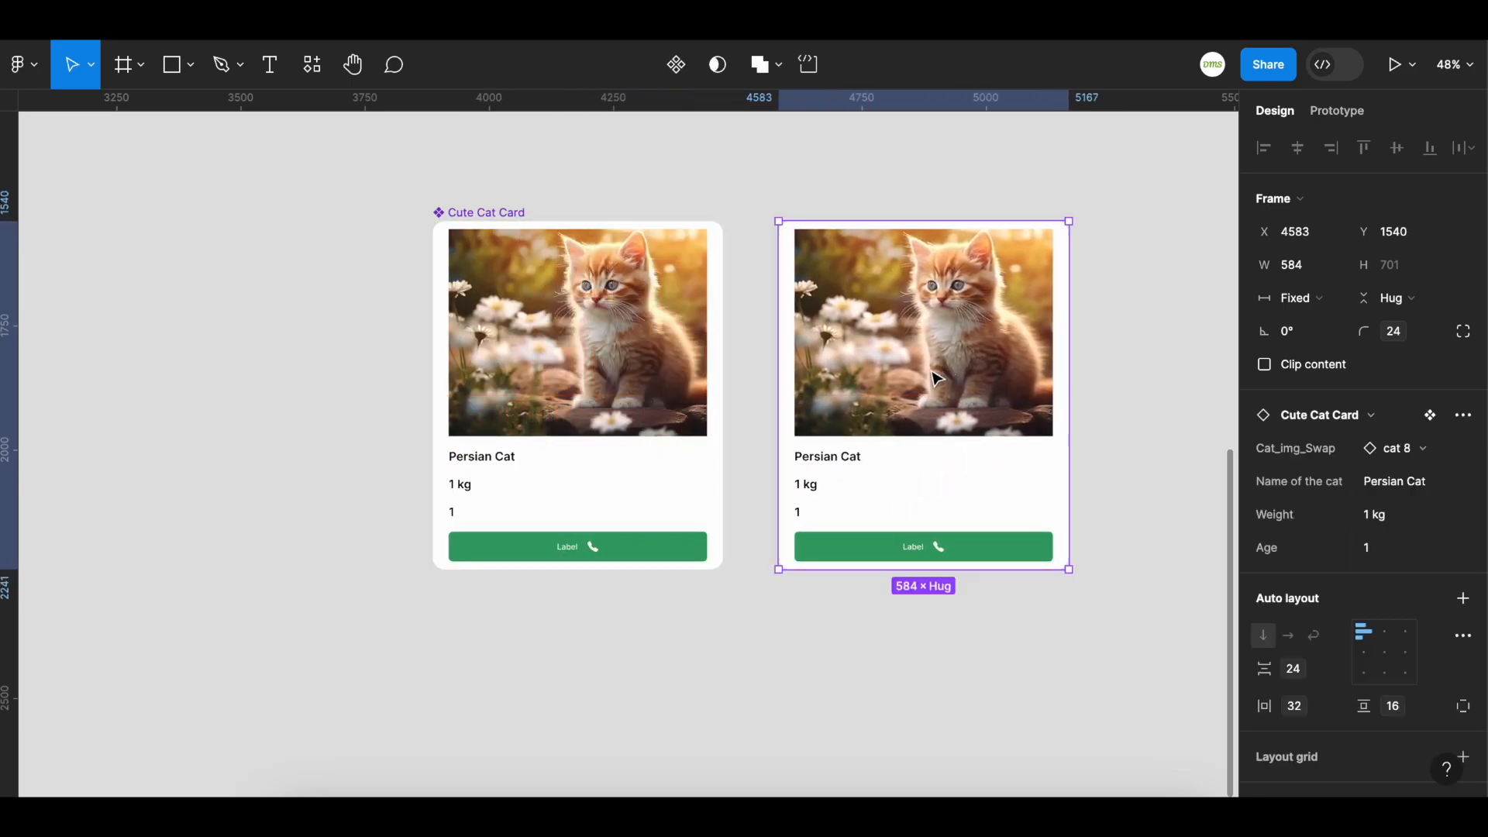
{"action": "left_click", "coordinate": [913, 647]}
{"action": "left_click", "coordinate": [479, 221]}
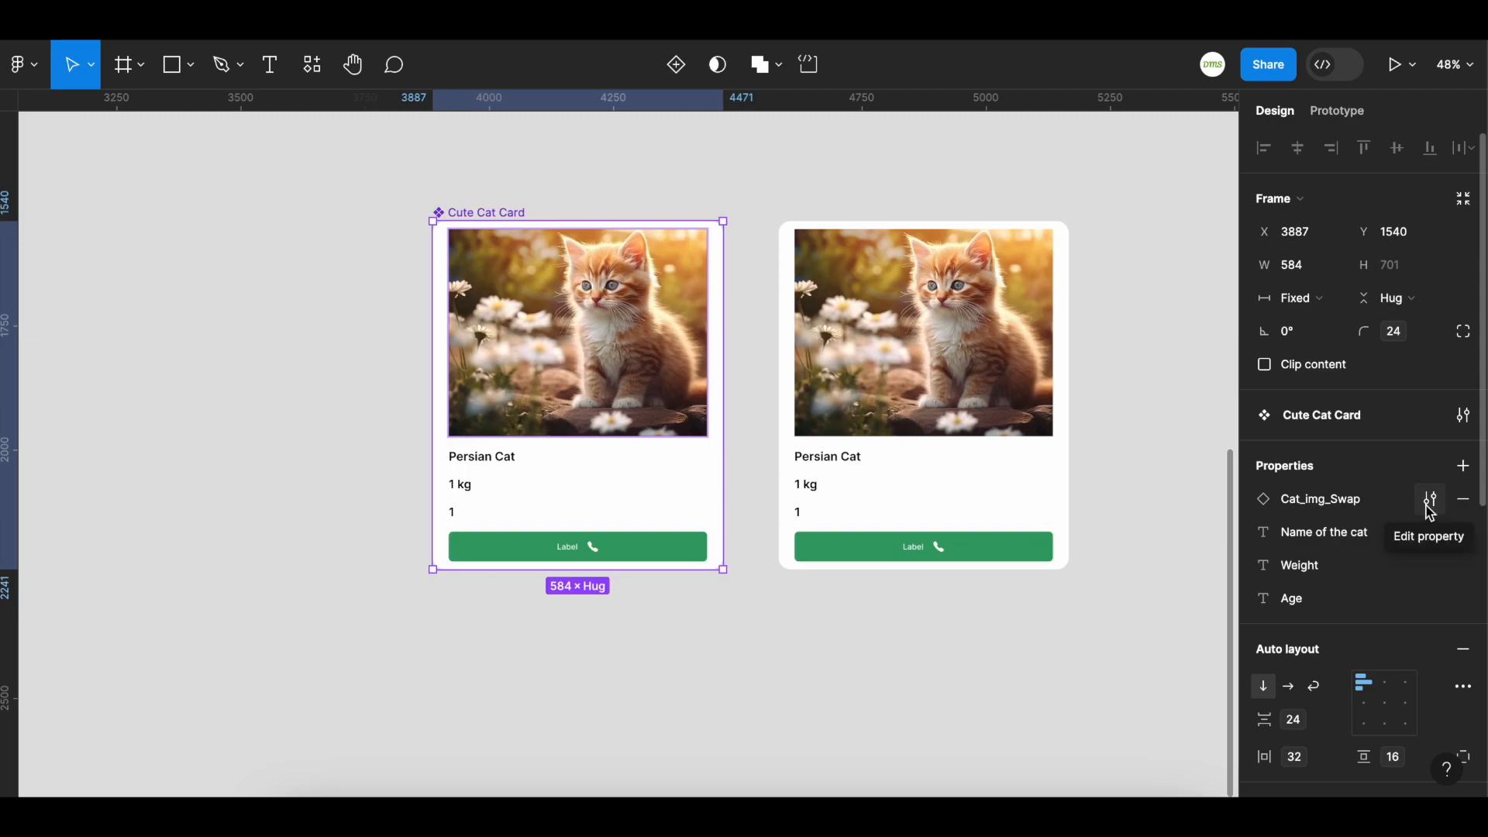
{"action": "left_click", "coordinate": [326, 425]}
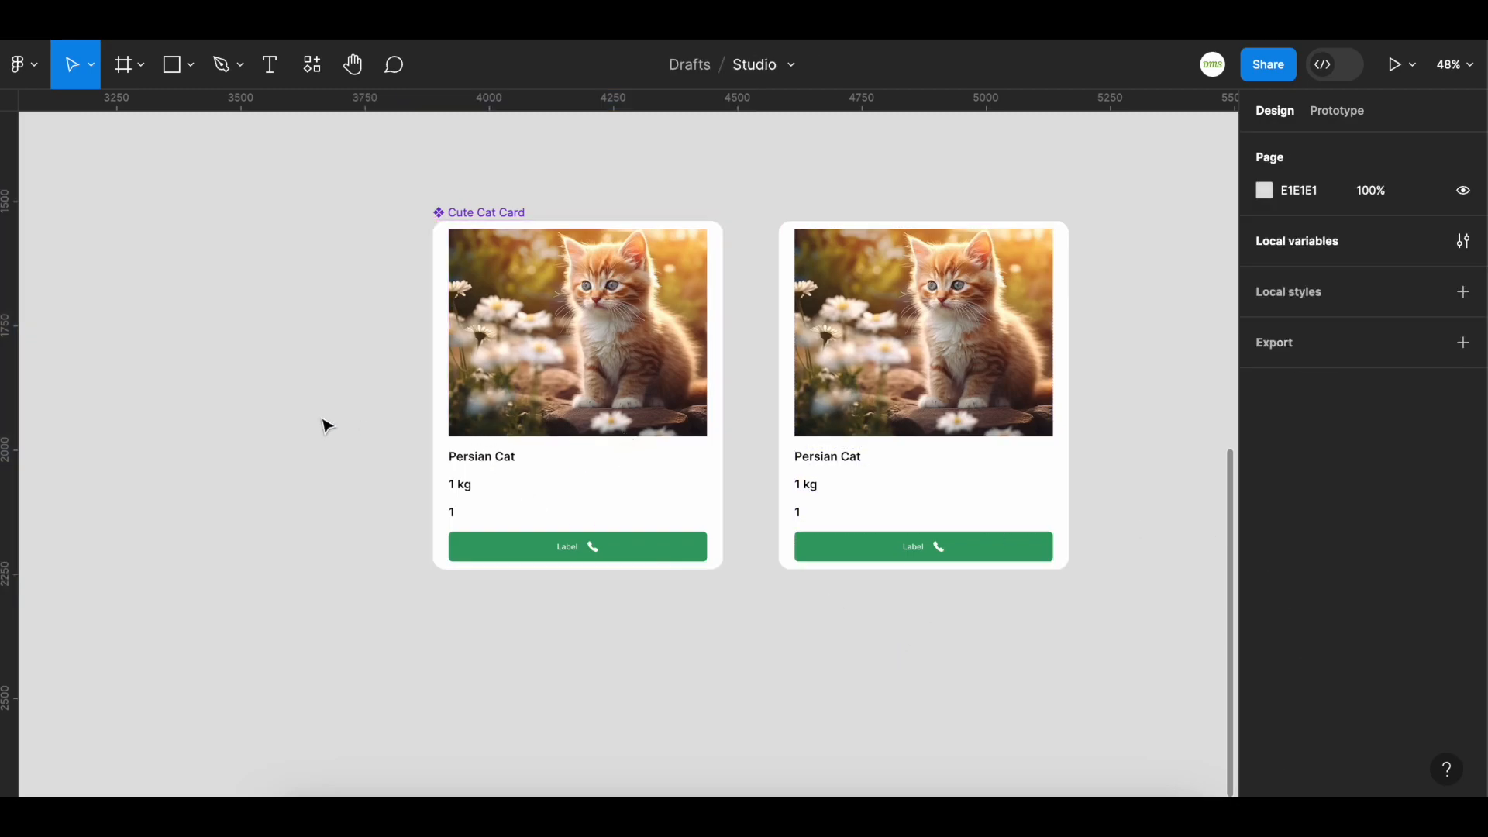
Swap the card instance's Cat_img_Swap image to cat 7 from the preferred values.
{"action": "left_click", "coordinate": [897, 430]}
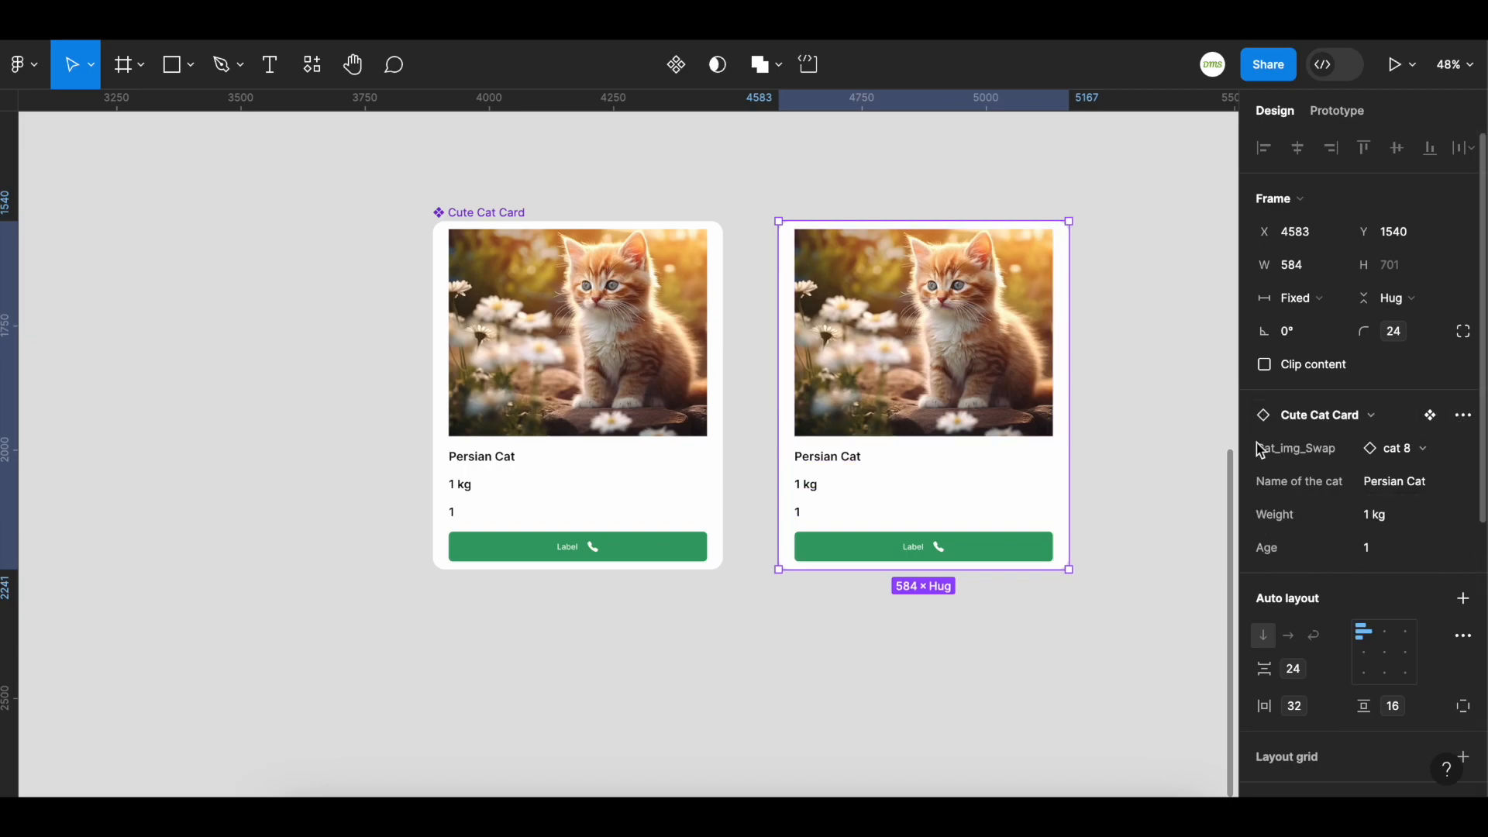
{"action": "left_click", "coordinate": [1411, 456]}
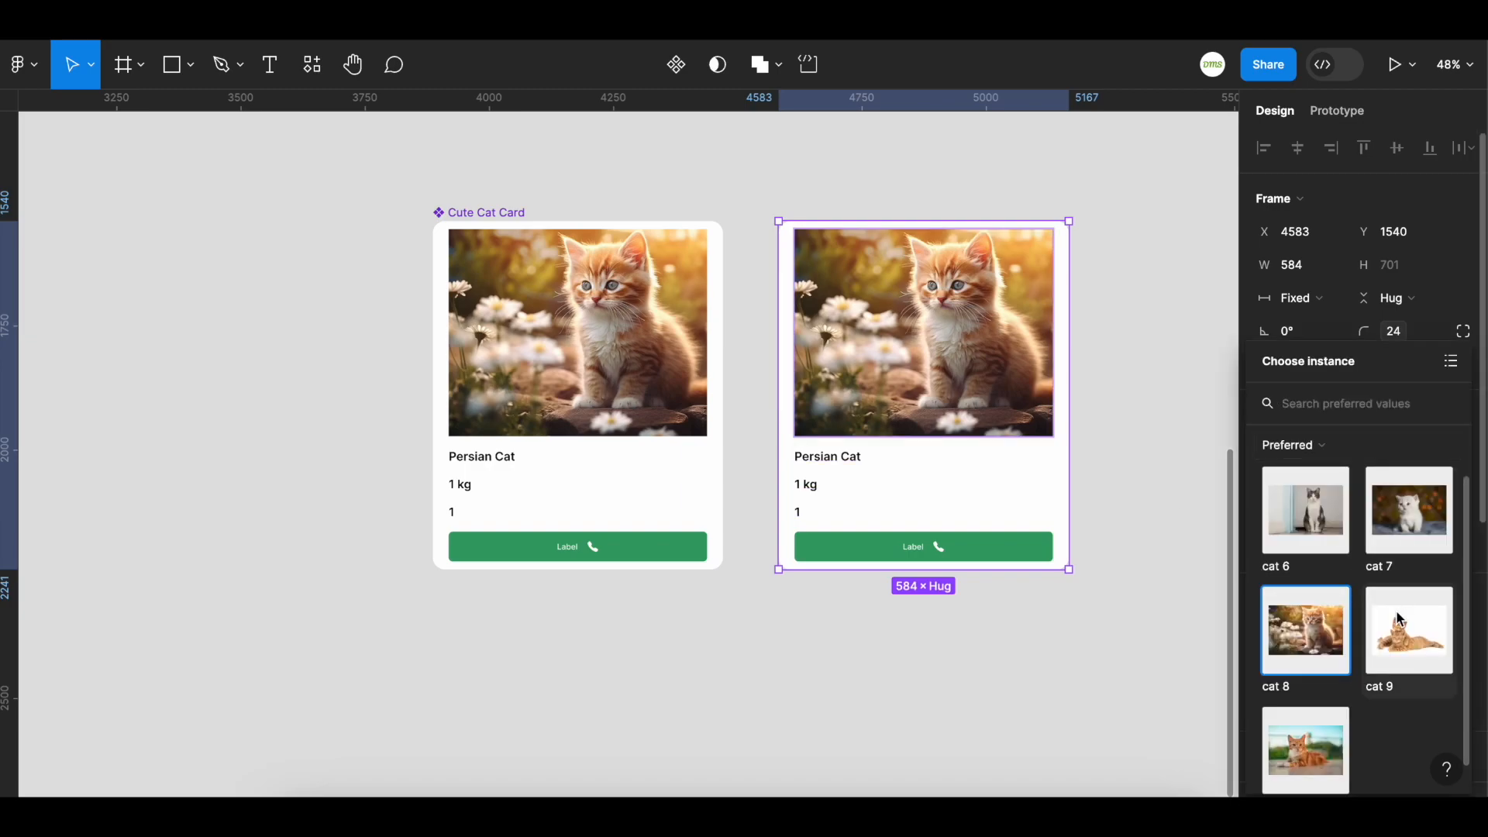
{"action": "scroll", "coordinate": [1427, 644], "scroll_direction": "down", "scroll_amount": 1}
{"action": "scroll", "coordinate": [1427, 643], "scroll_direction": "up", "scroll_amount": 1}
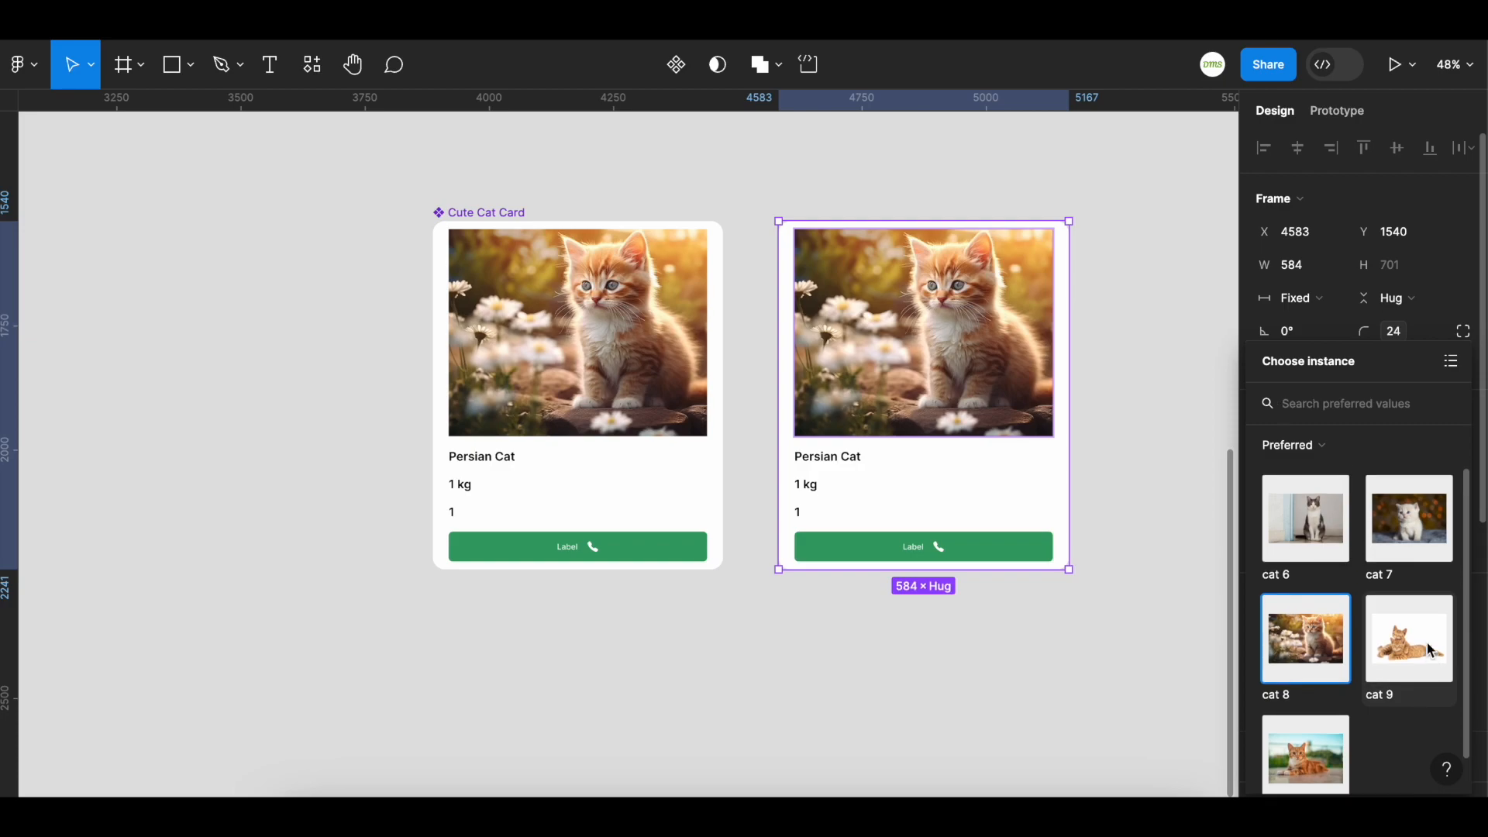
{"action": "left_click", "coordinate": [1413, 536]}
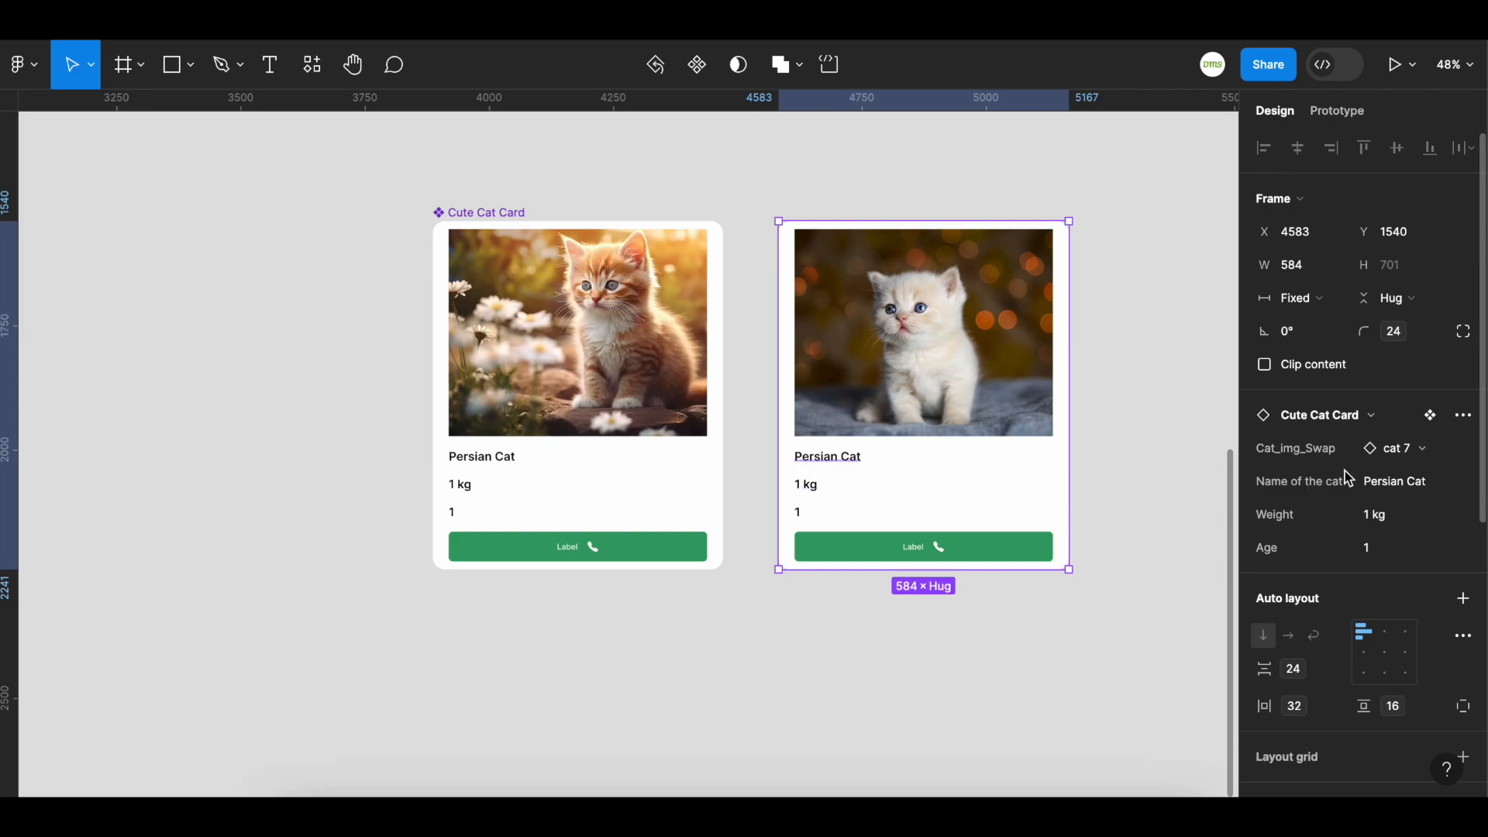
Set the card instance's cat name to "Russia", its weight to "2 kg" and its age to "2".
{"action": "left_click", "coordinate": [1403, 486]}
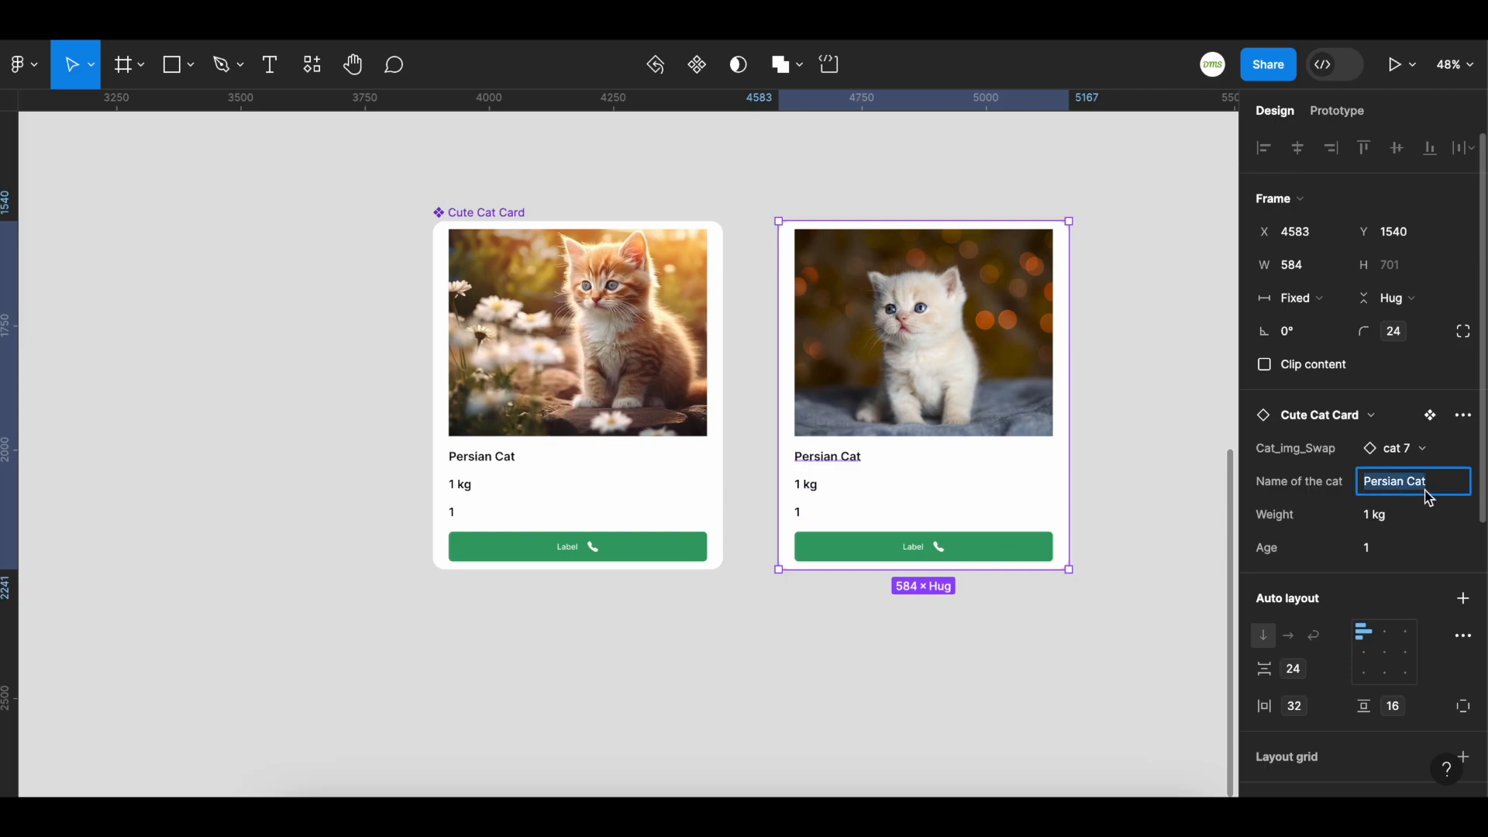
{"action": "type", "text": "Russia"}
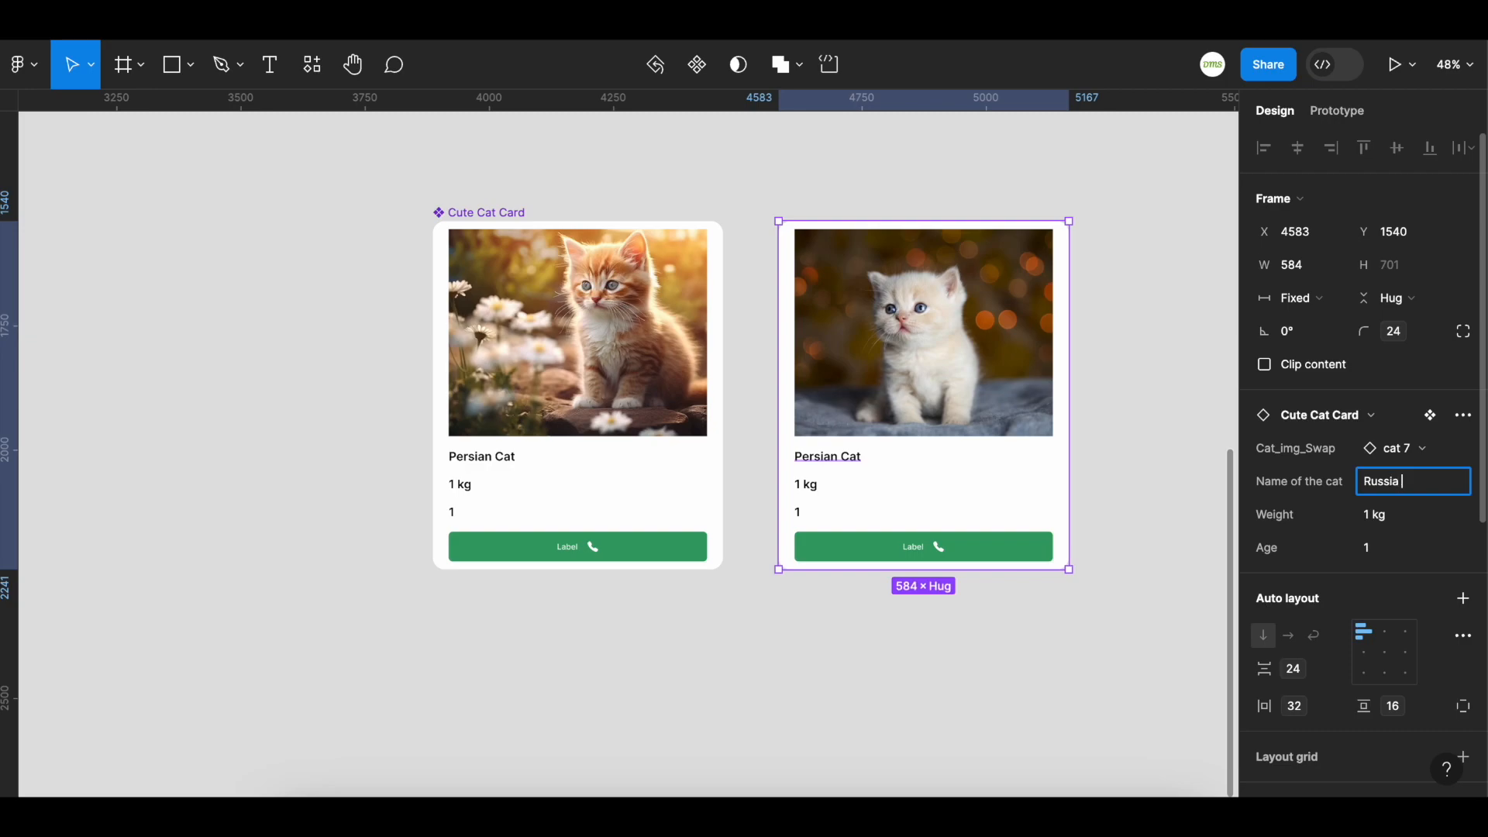
{"action": "left_click", "coordinate": [1372, 526]}
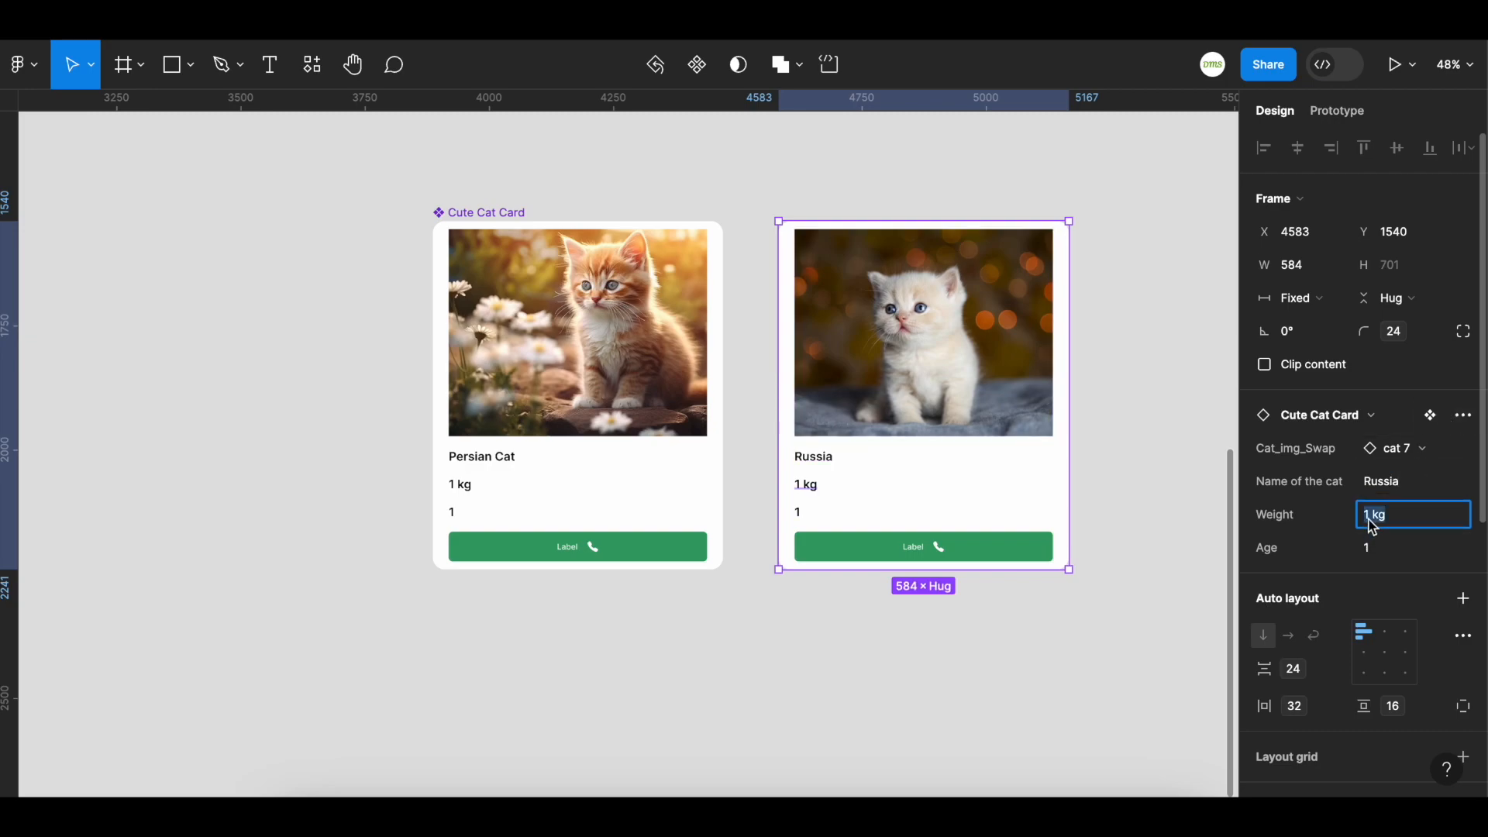
{"action": "key", "text": "BackSpace"}
{"action": "type", "text": "2"}
{"action": "left_click", "coordinate": [1378, 547]}
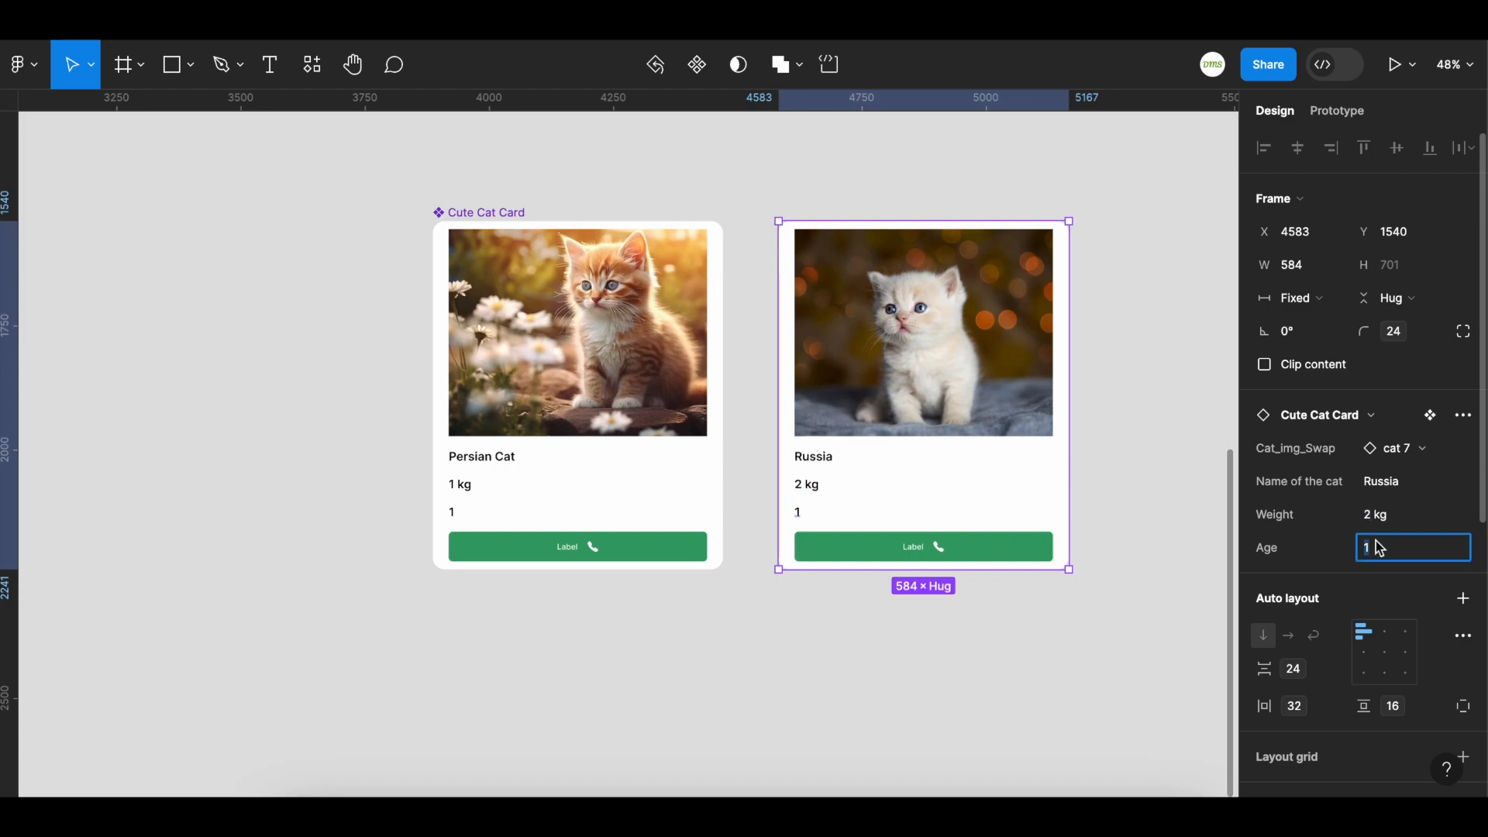
{"action": "type", "text": "2"}
{"action": "key", "text": "Return"}
{"action": "left_click", "coordinate": [740, 624]}
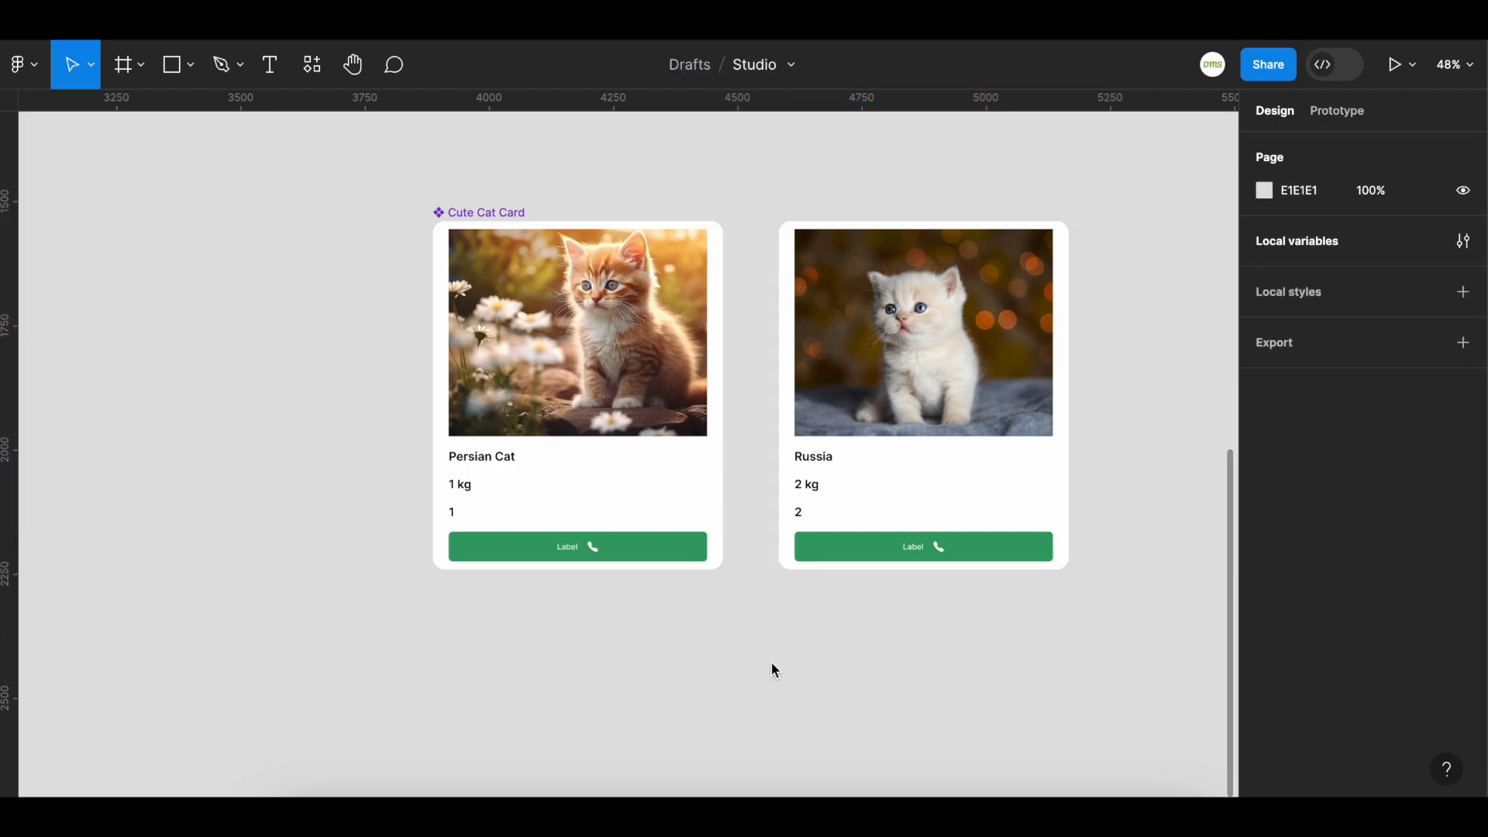
Select the label text inside the card instance's green button to examine its text property.
{"action": "left_click", "coordinate": [893, 398]}
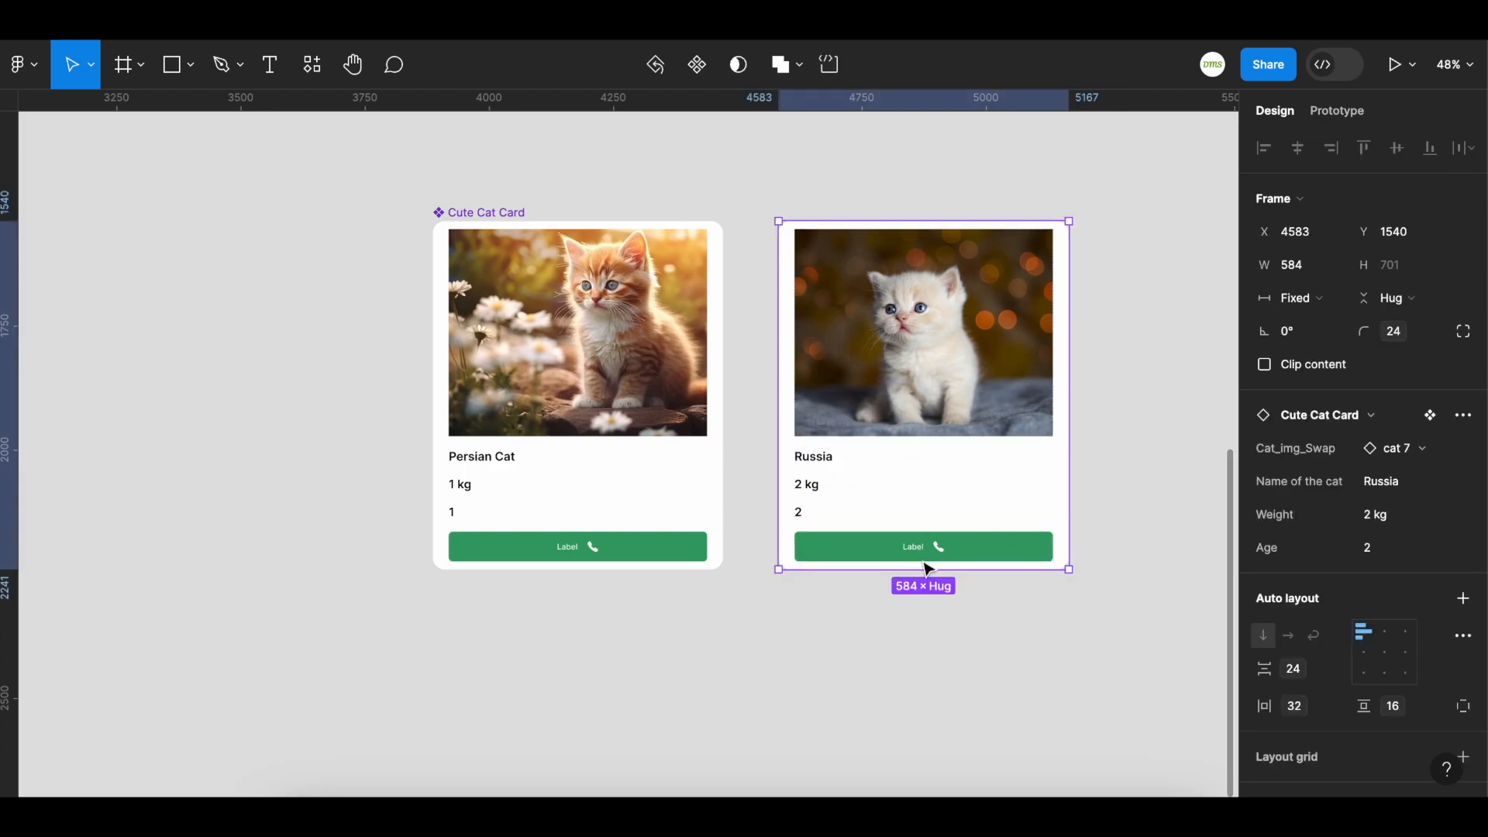
{"action": "scroll", "coordinate": [926, 570], "scroll_direction": "up", "scroll_amount": 2}
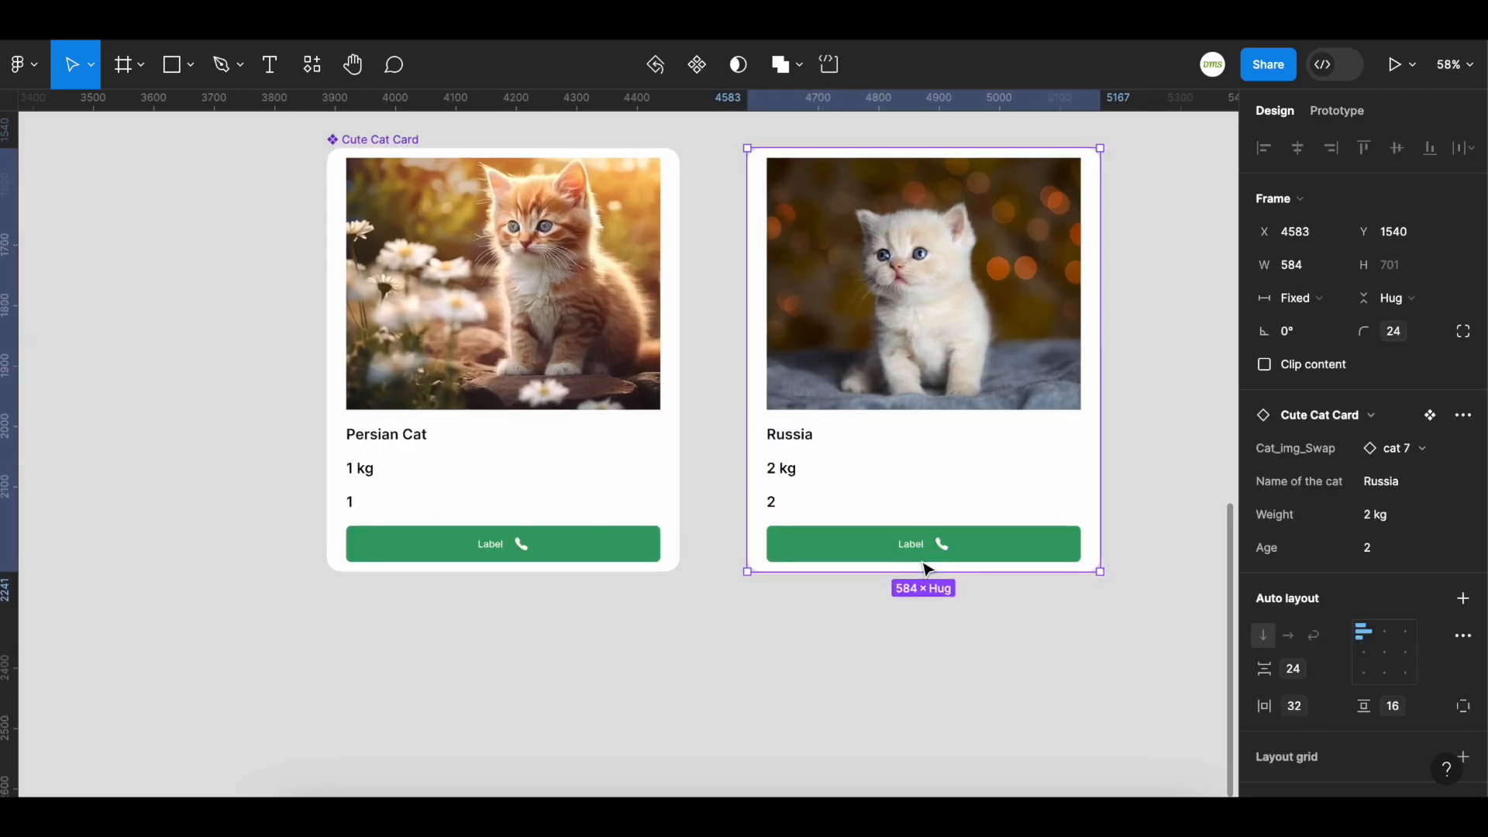
{"action": "scroll", "coordinate": [926, 570], "scroll_direction": "up", "scroll_amount": 1}
{"action": "double_click", "coordinate": [910, 542]}
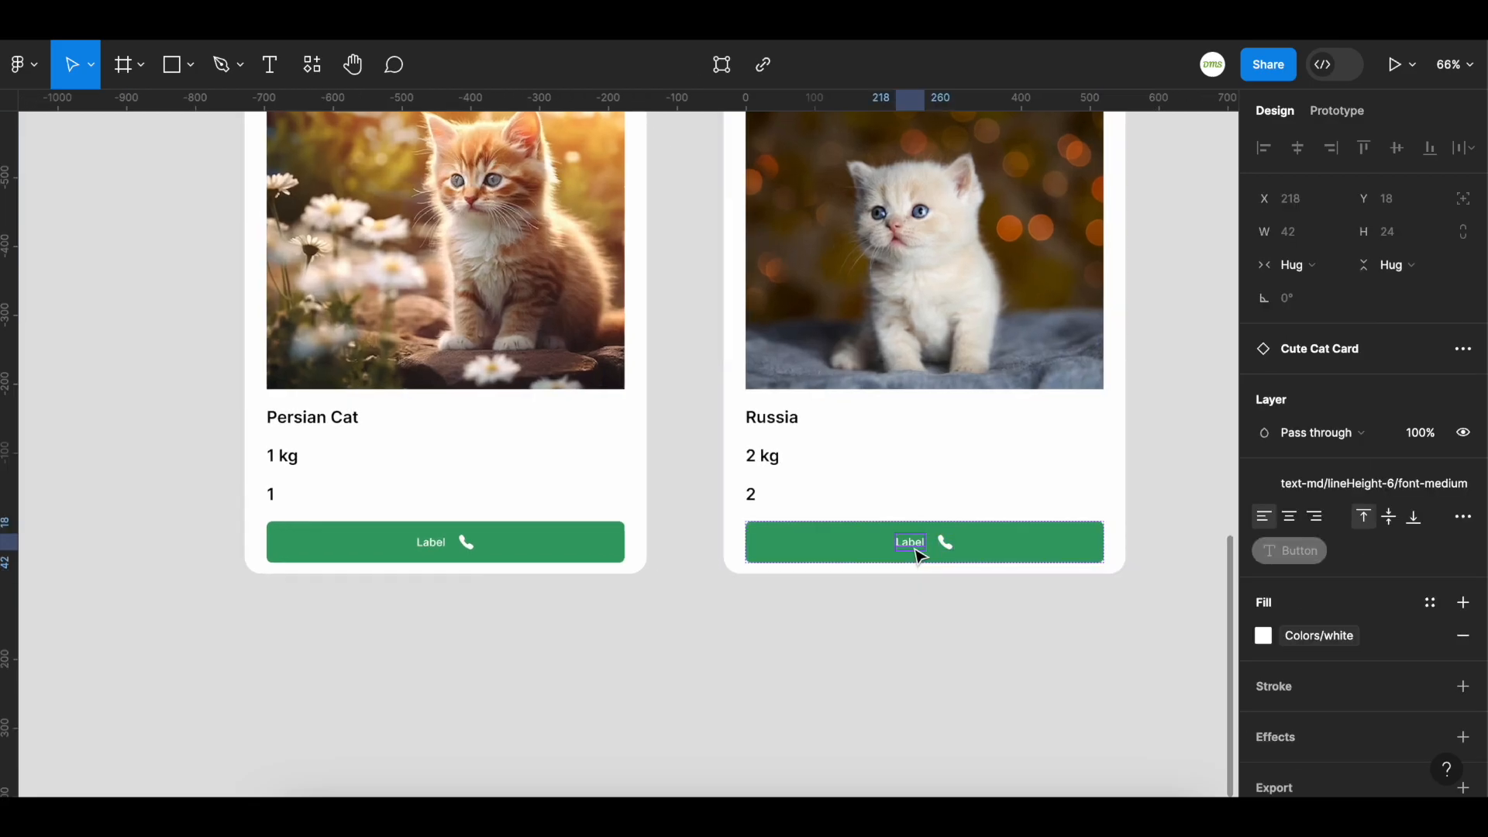
{"action": "scroll", "coordinate": [920, 592], "scroll_direction": "down", "scroll_amount": 2}
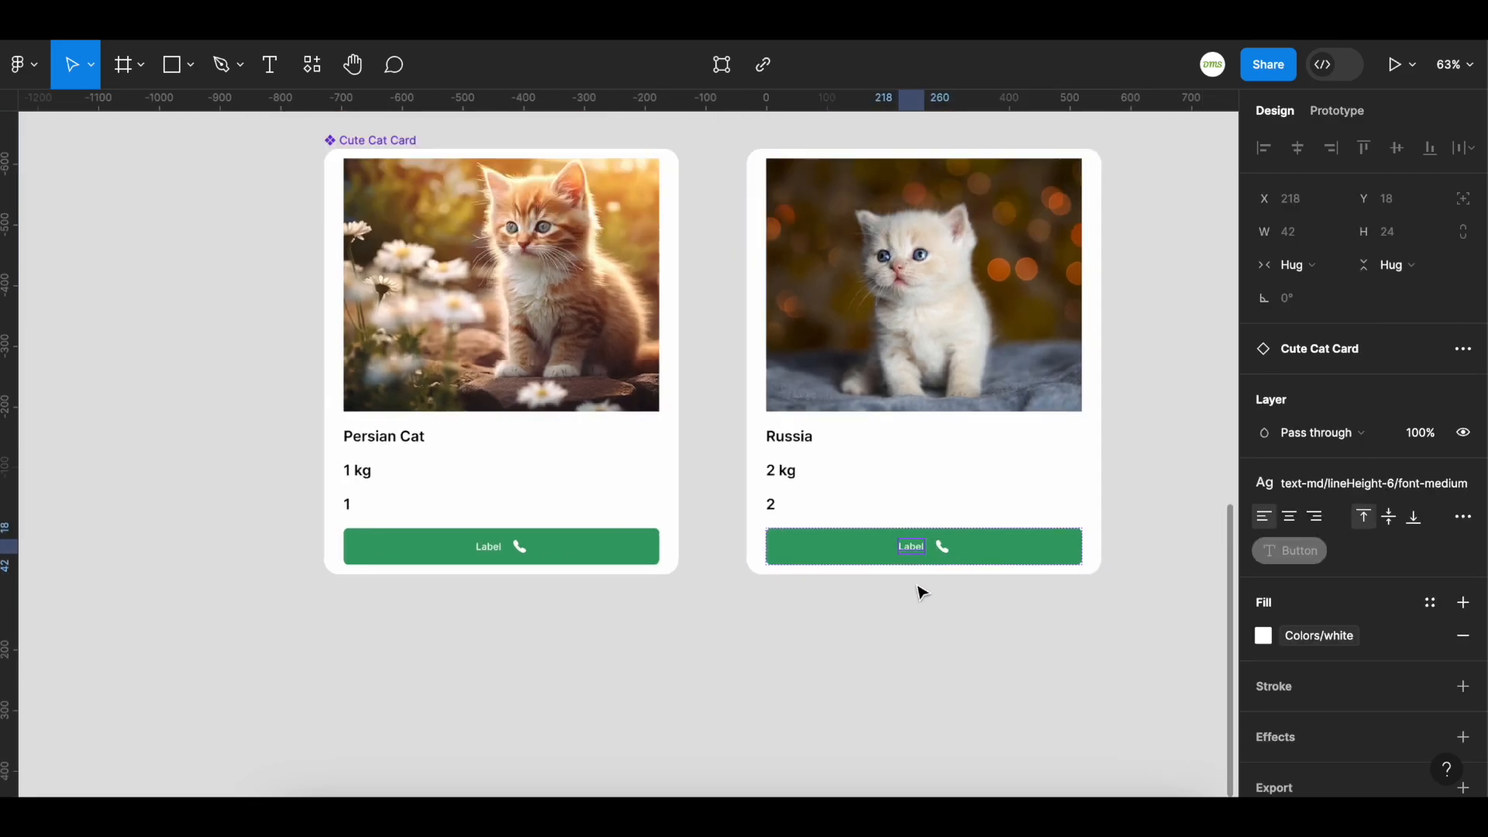
Select the Russia card instance to examine which component properties it exposes.
{"action": "scroll", "coordinate": [940, 671], "scroll_direction": "down", "scroll_amount": 1}
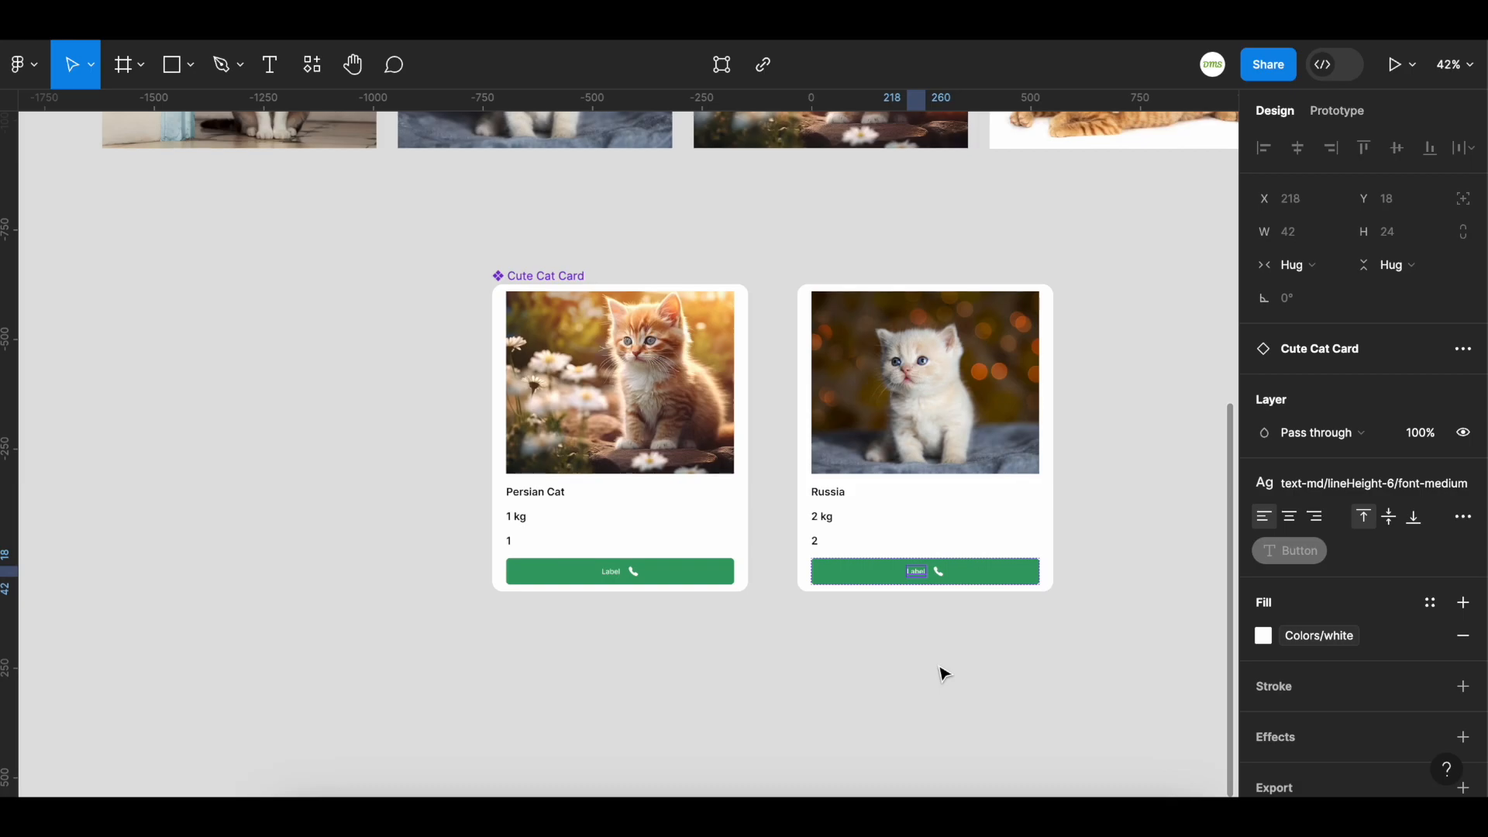
{"action": "left_click", "coordinate": [980, 477]}
{"action": "left_click", "coordinate": [997, 477]}
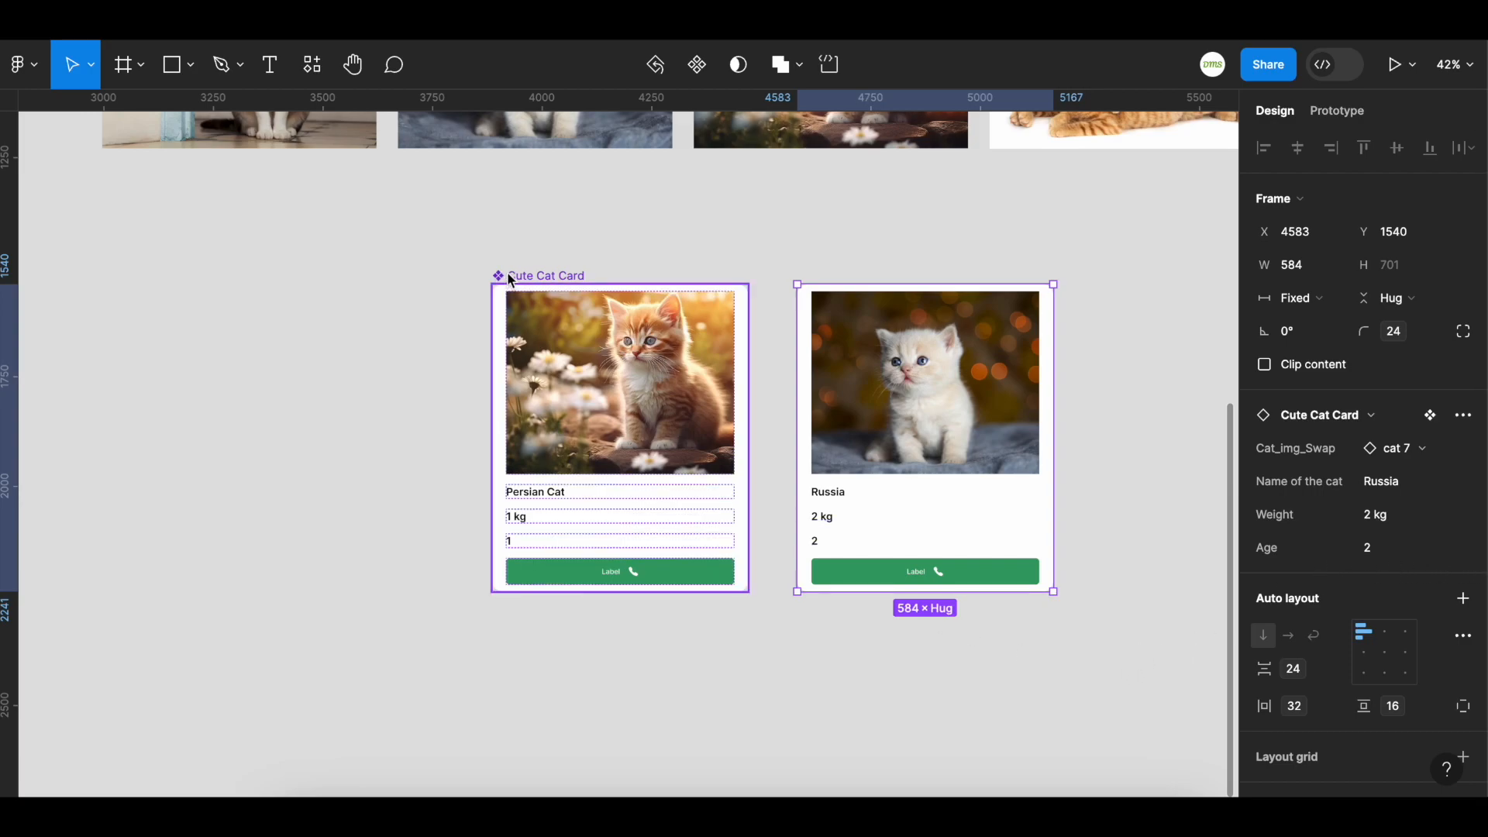
{"action": "left_click", "coordinate": [442, 379]}
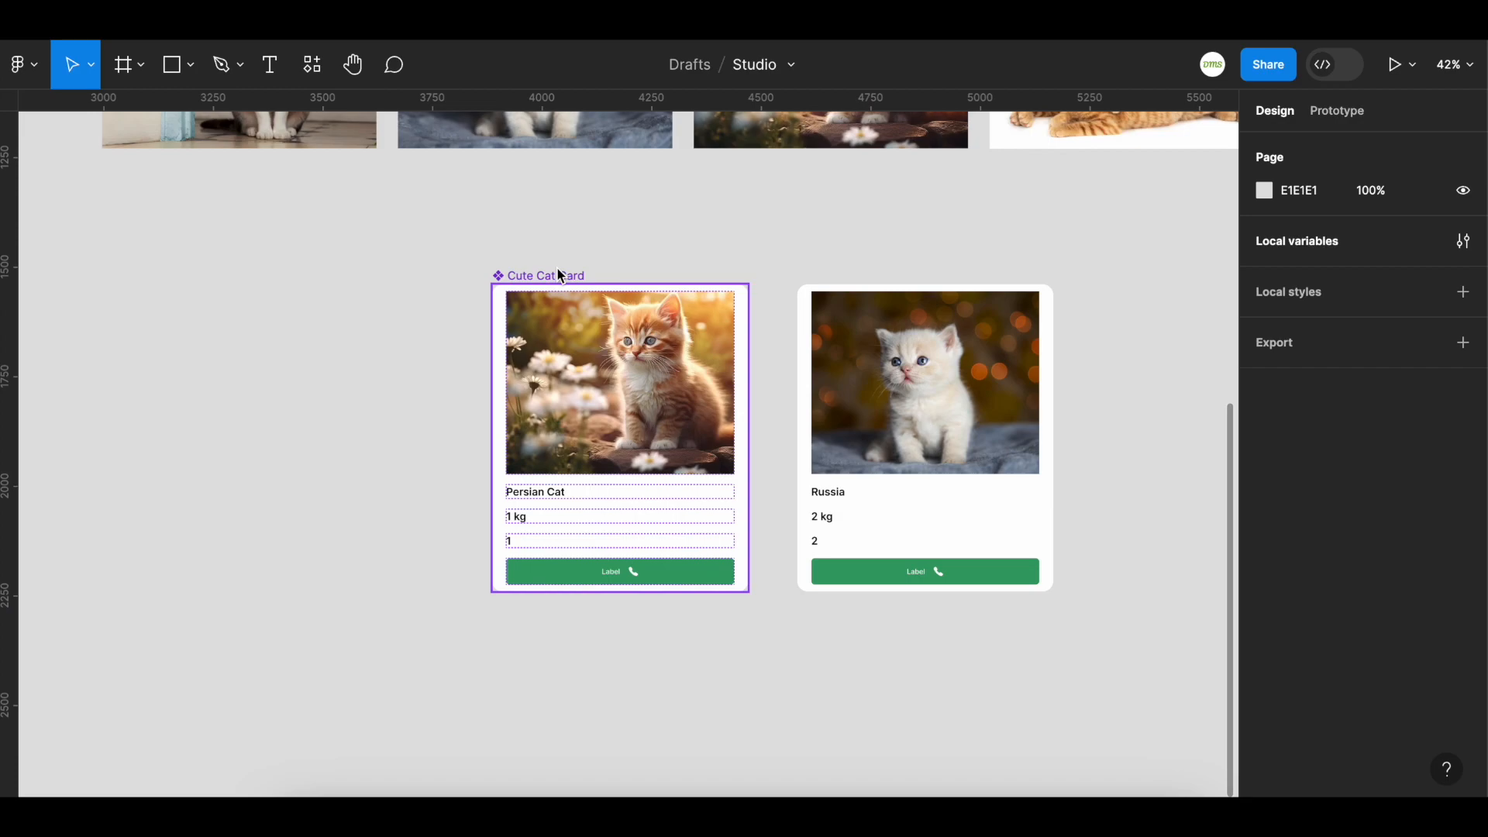
Expose the nested Button instance's properties on the main Cute Cat Card component.
{"action": "left_click", "coordinate": [560, 273]}
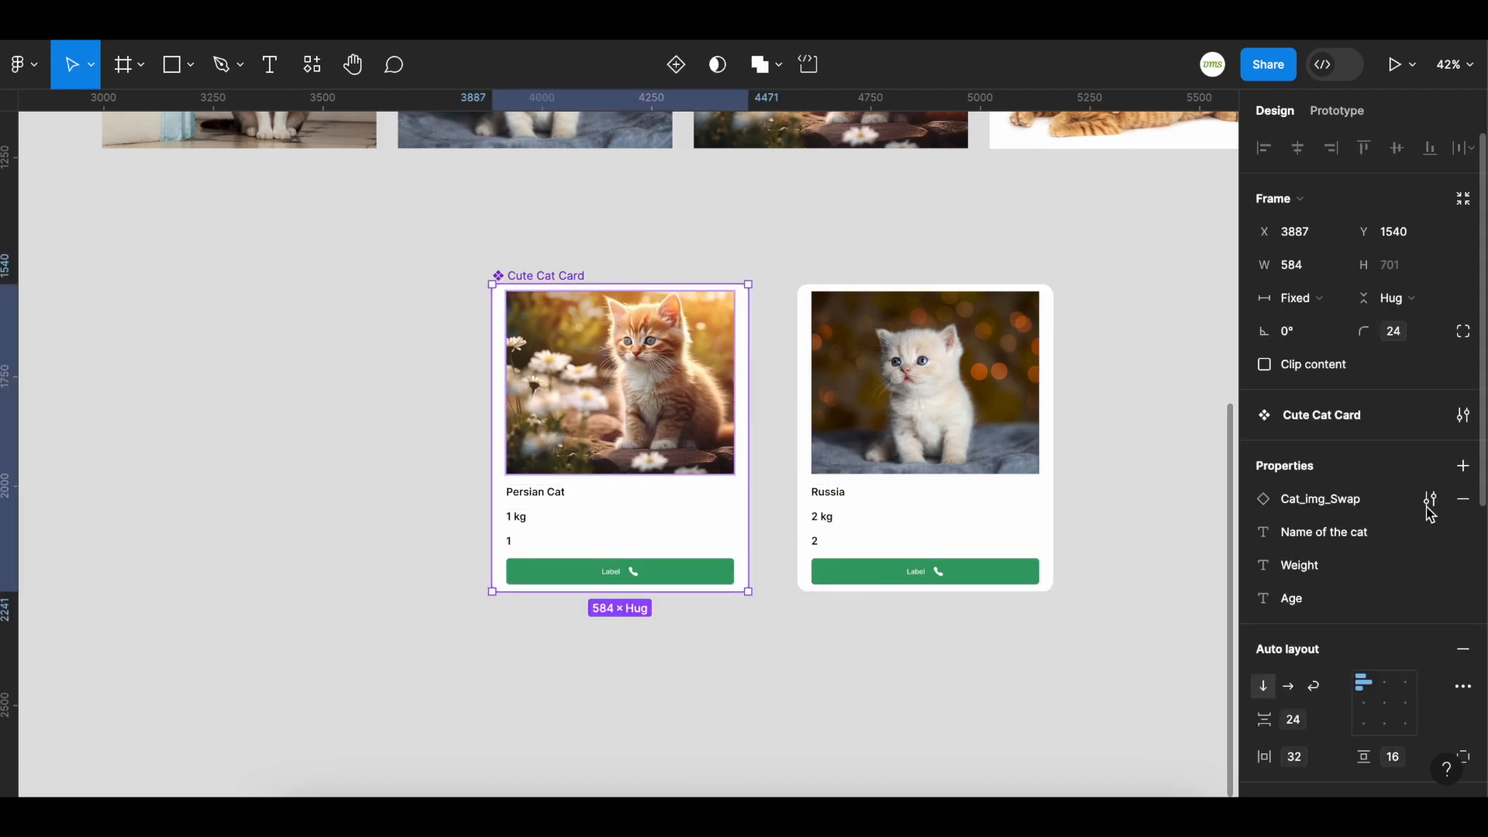
{"action": "left_click", "coordinate": [1461, 469]}
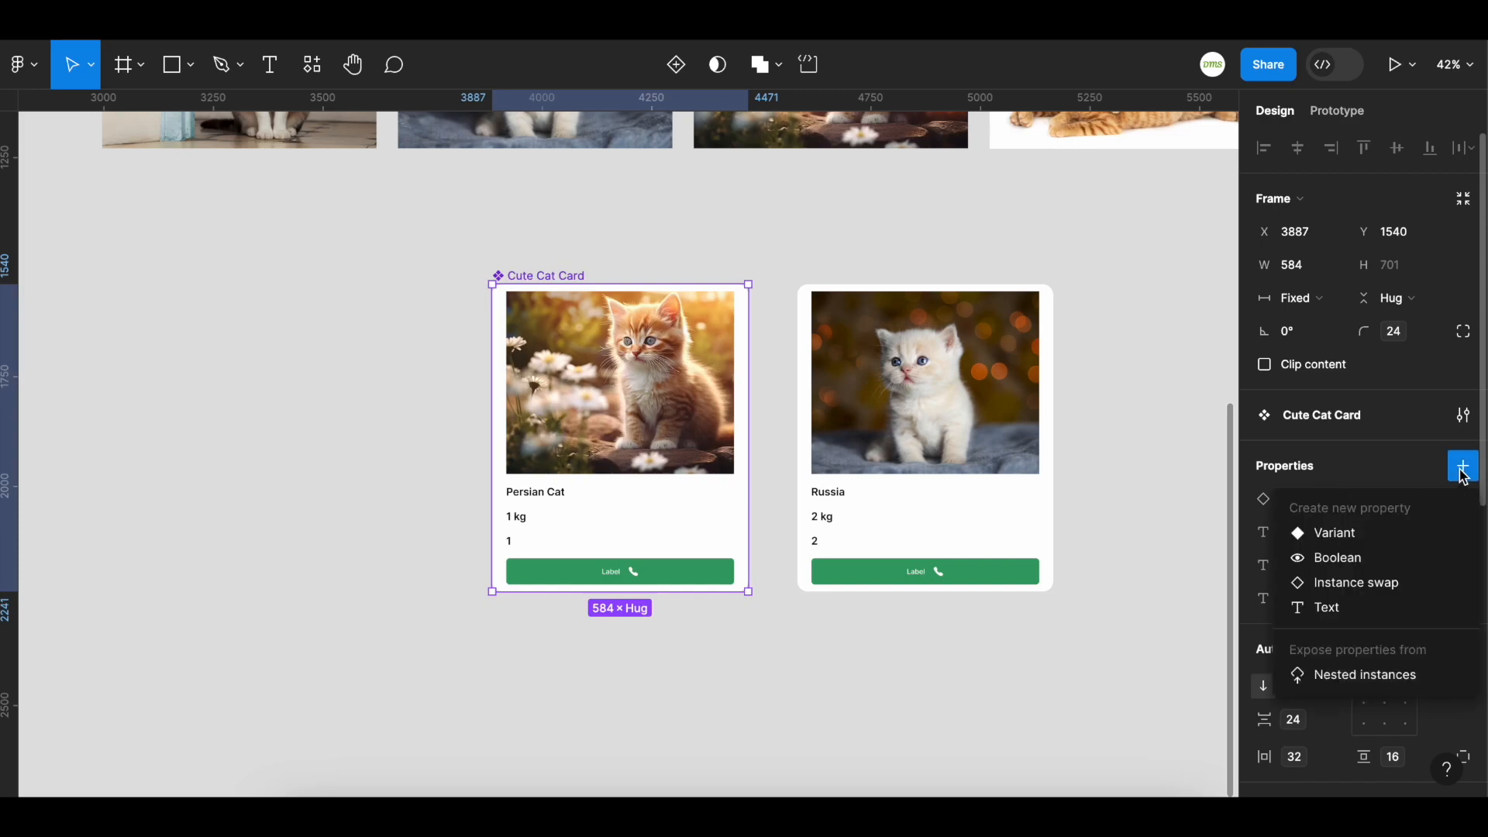
{"action": "left_click", "coordinate": [1391, 678]}
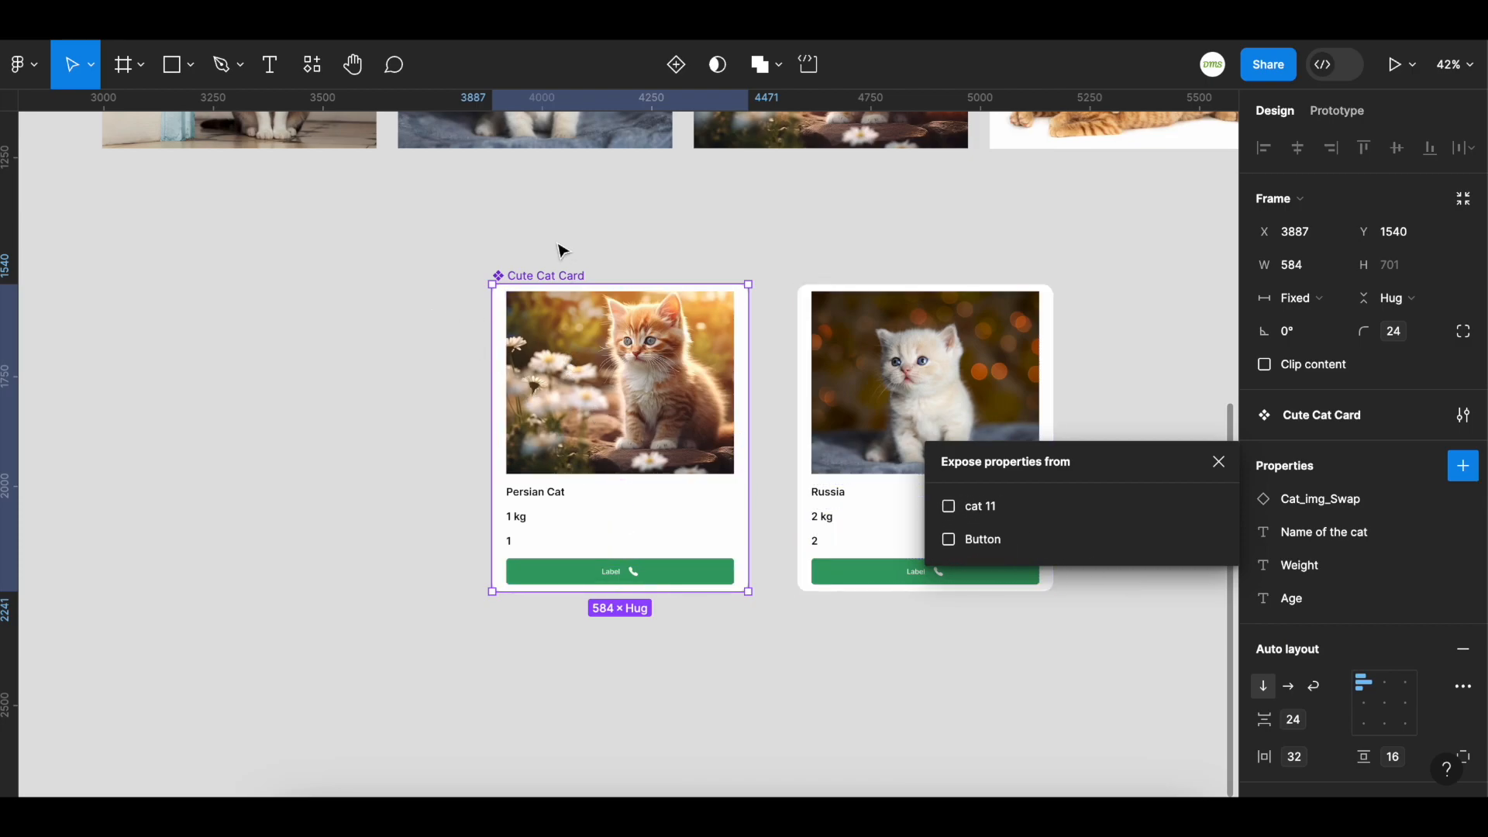
{"action": "scroll", "coordinate": [556, 245], "scroll_direction": "up", "scroll_amount": 2}
{"action": "scroll", "coordinate": [561, 252], "scroll_direction": "up", "scroll_amount": 1}
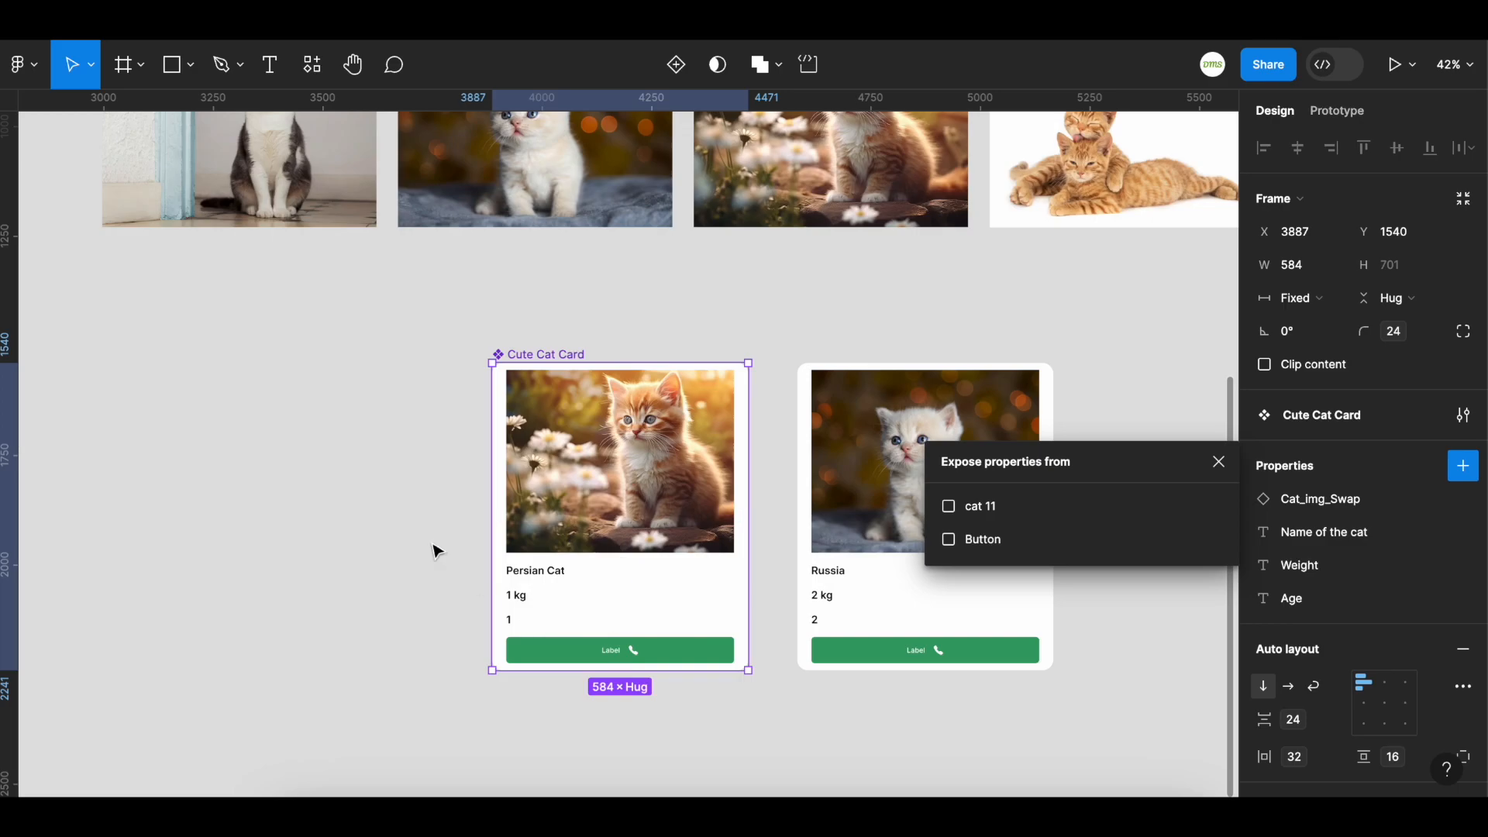
{"action": "scroll", "coordinate": [230, 315], "scroll_direction": "down", "scroll_amount": 3}
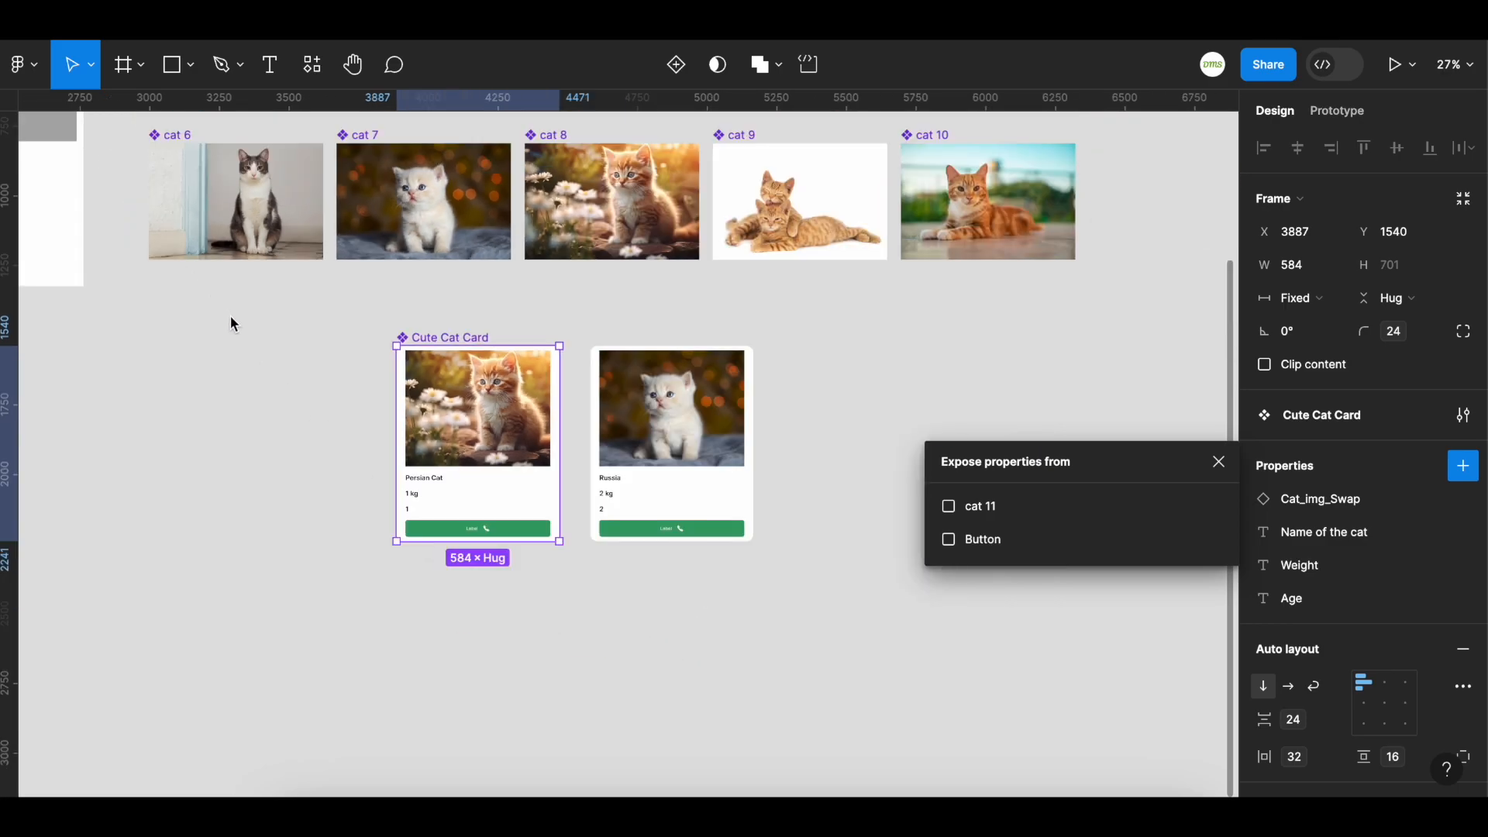
{"action": "scroll", "coordinate": [231, 315], "scroll_direction": "up", "scroll_amount": 2}
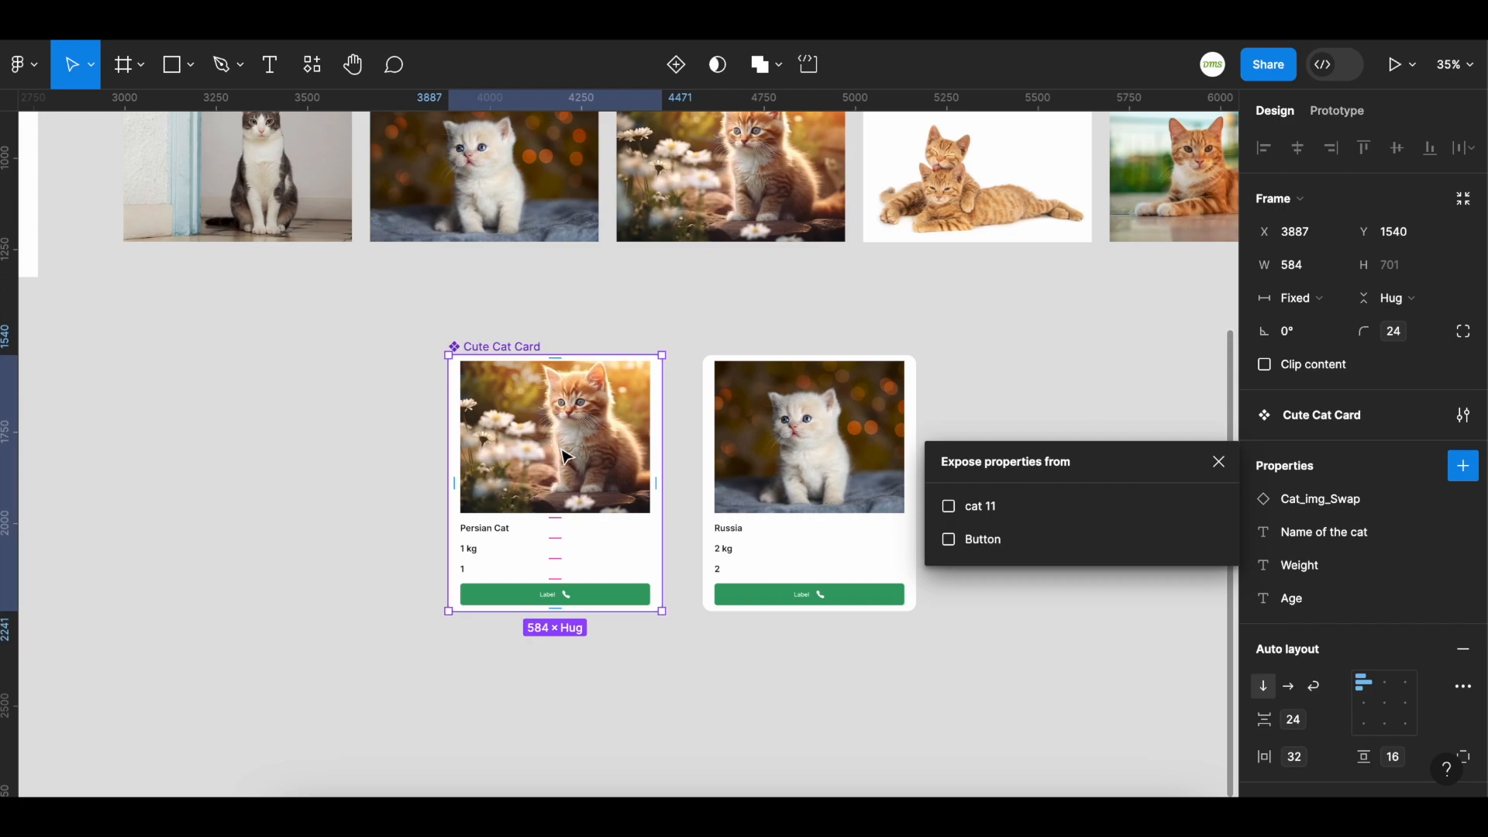
{"action": "left_click", "coordinate": [948, 540]}
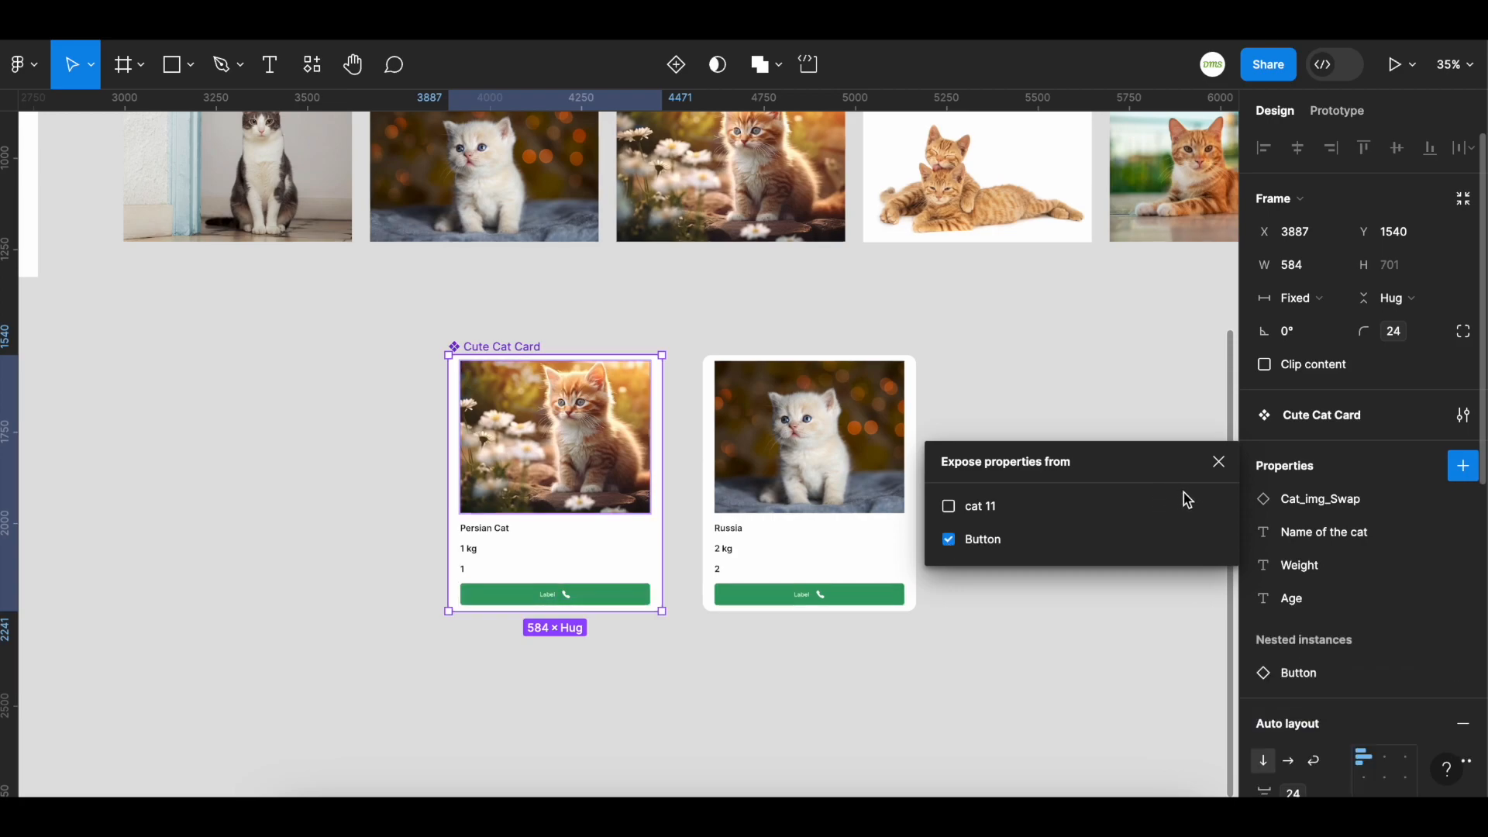
{"action": "left_click", "coordinate": [1217, 463]}
{"action": "left_click", "coordinate": [1053, 504]}
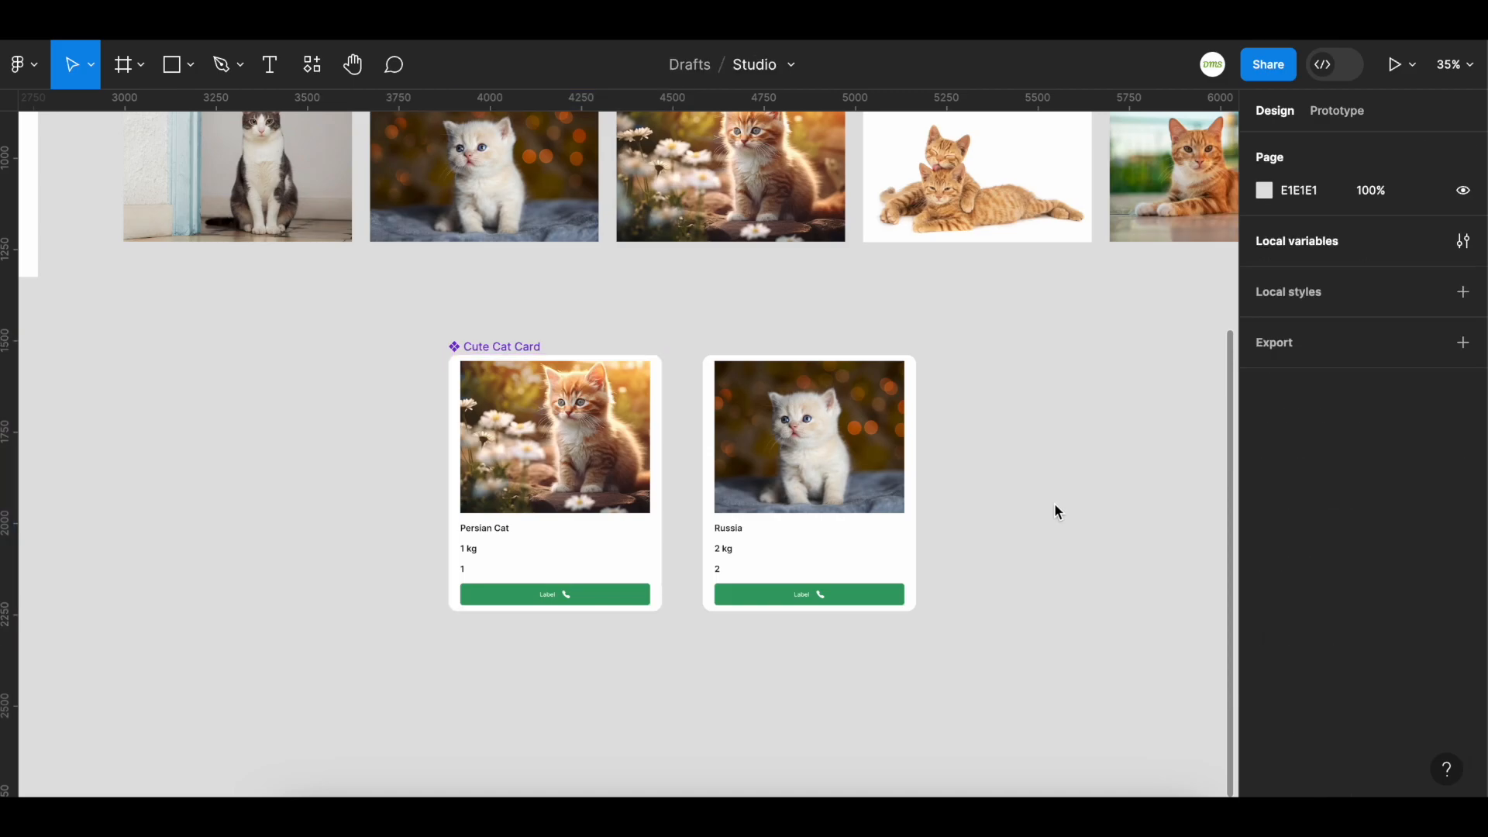
Set the Button text property of the Russia card instance to "Book a call".
{"action": "left_click", "coordinate": [787, 480]}
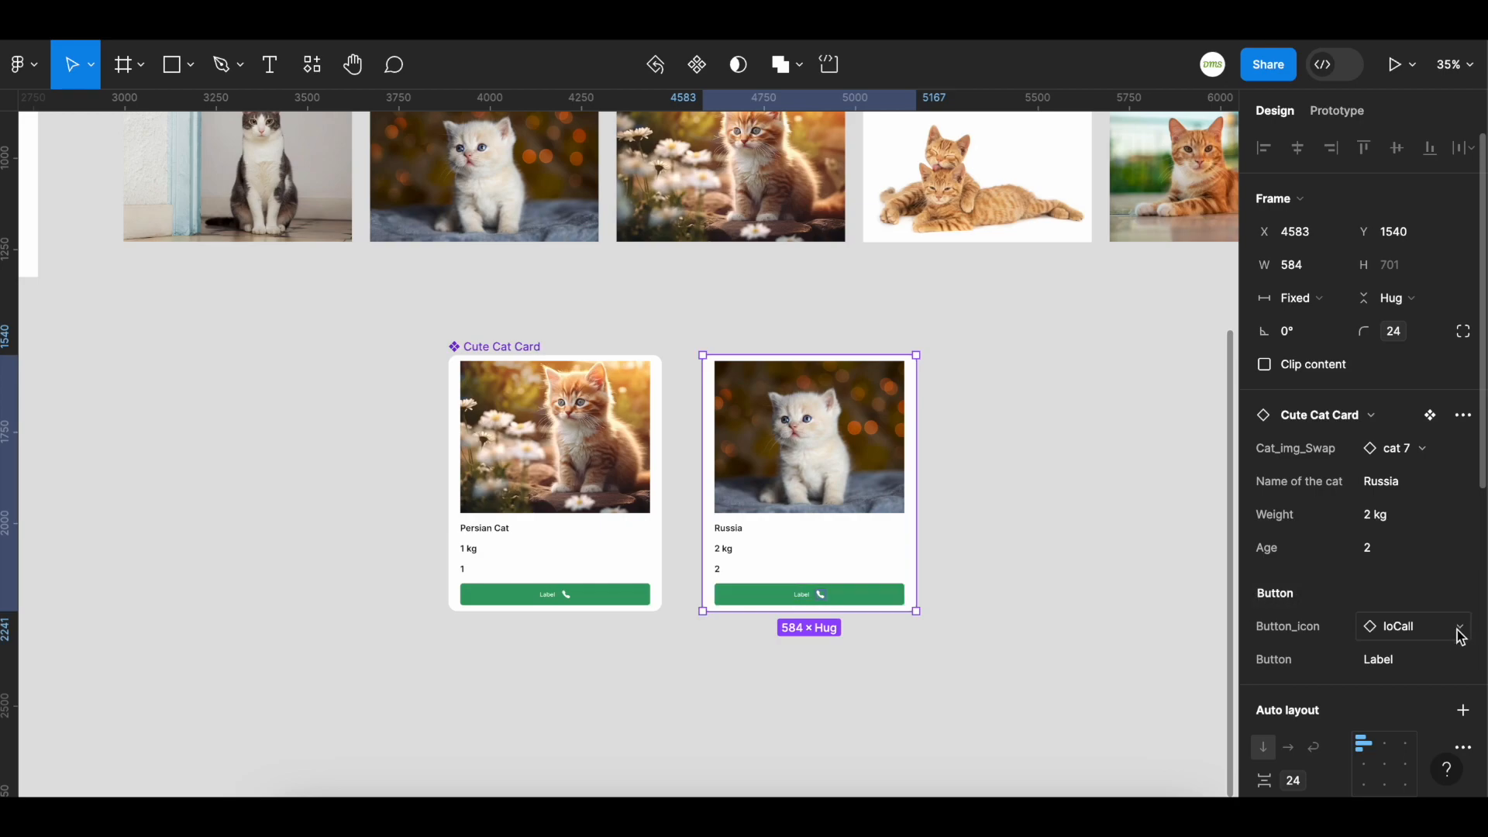
{"action": "left_click", "coordinate": [1405, 668]}
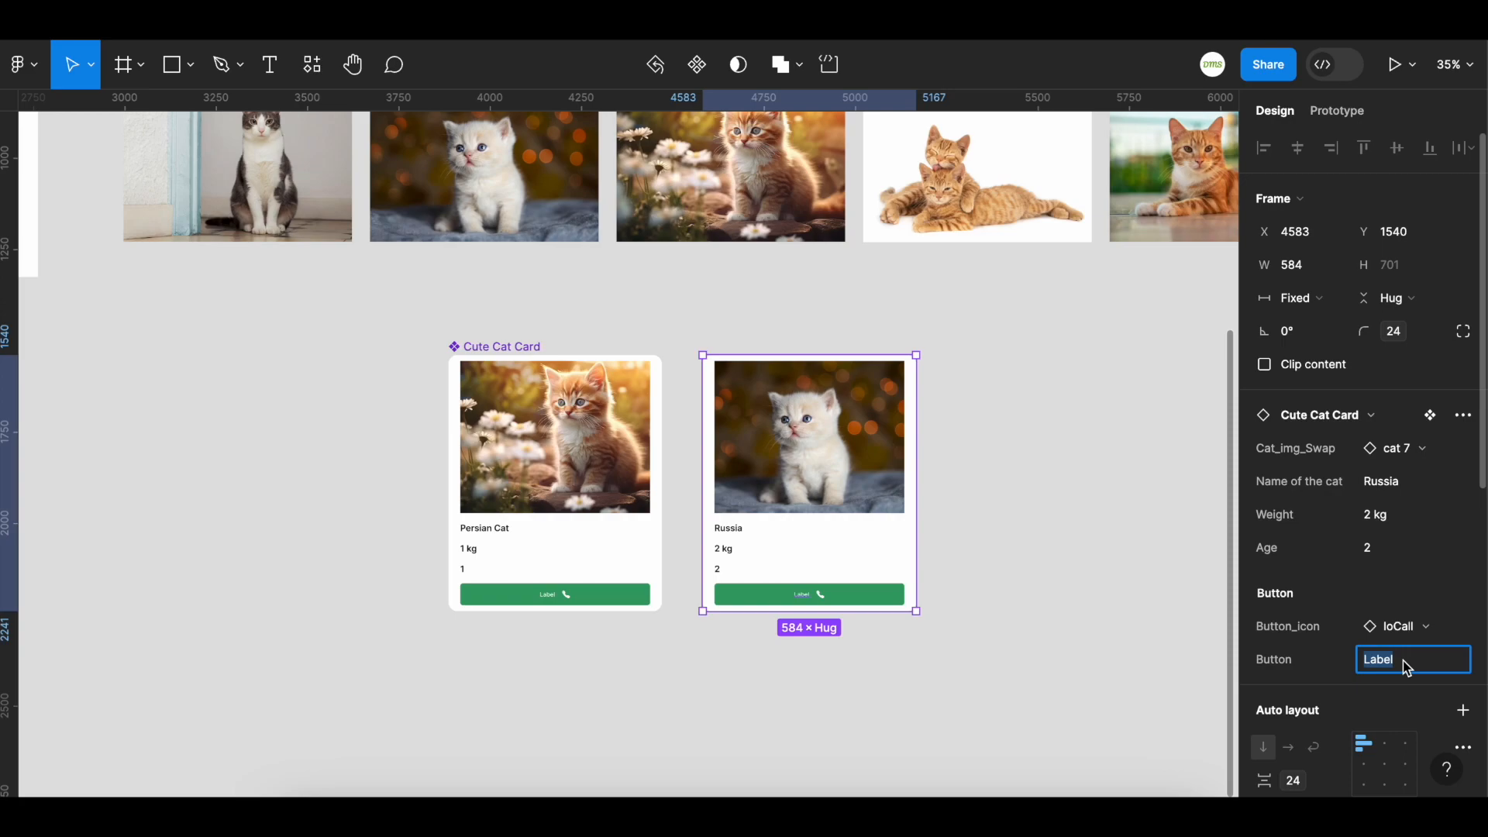
{"action": "type", "text": "Book a call"}
{"action": "key", "text": "Return"}
Swap the card instance's Button_icon to the envelope icon from the preferred values.
{"action": "left_click", "coordinate": [1430, 637]}
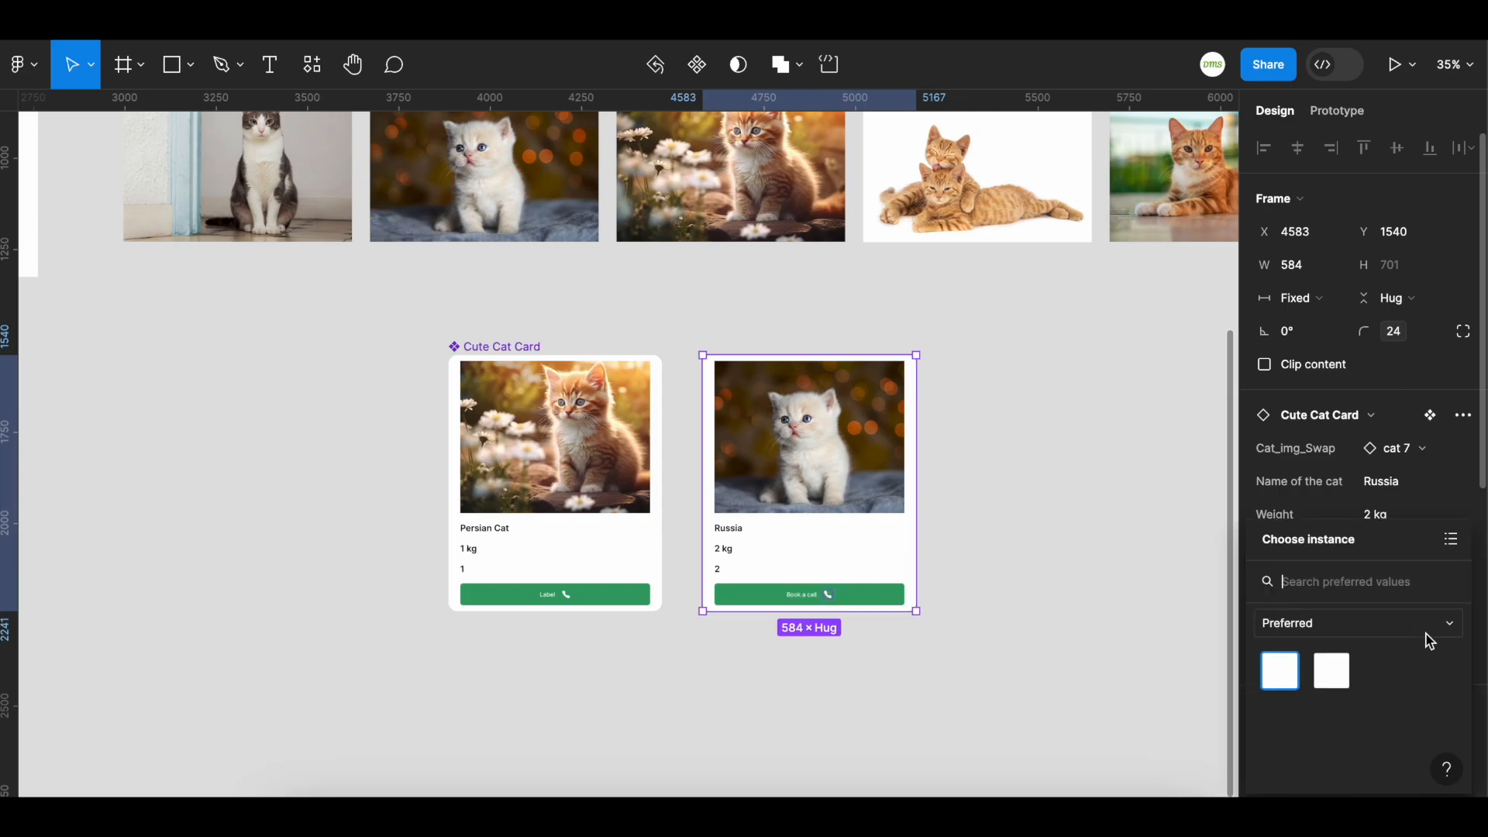
{"action": "scroll", "coordinate": [783, 629], "scroll_direction": "up", "scroll_amount": 3}
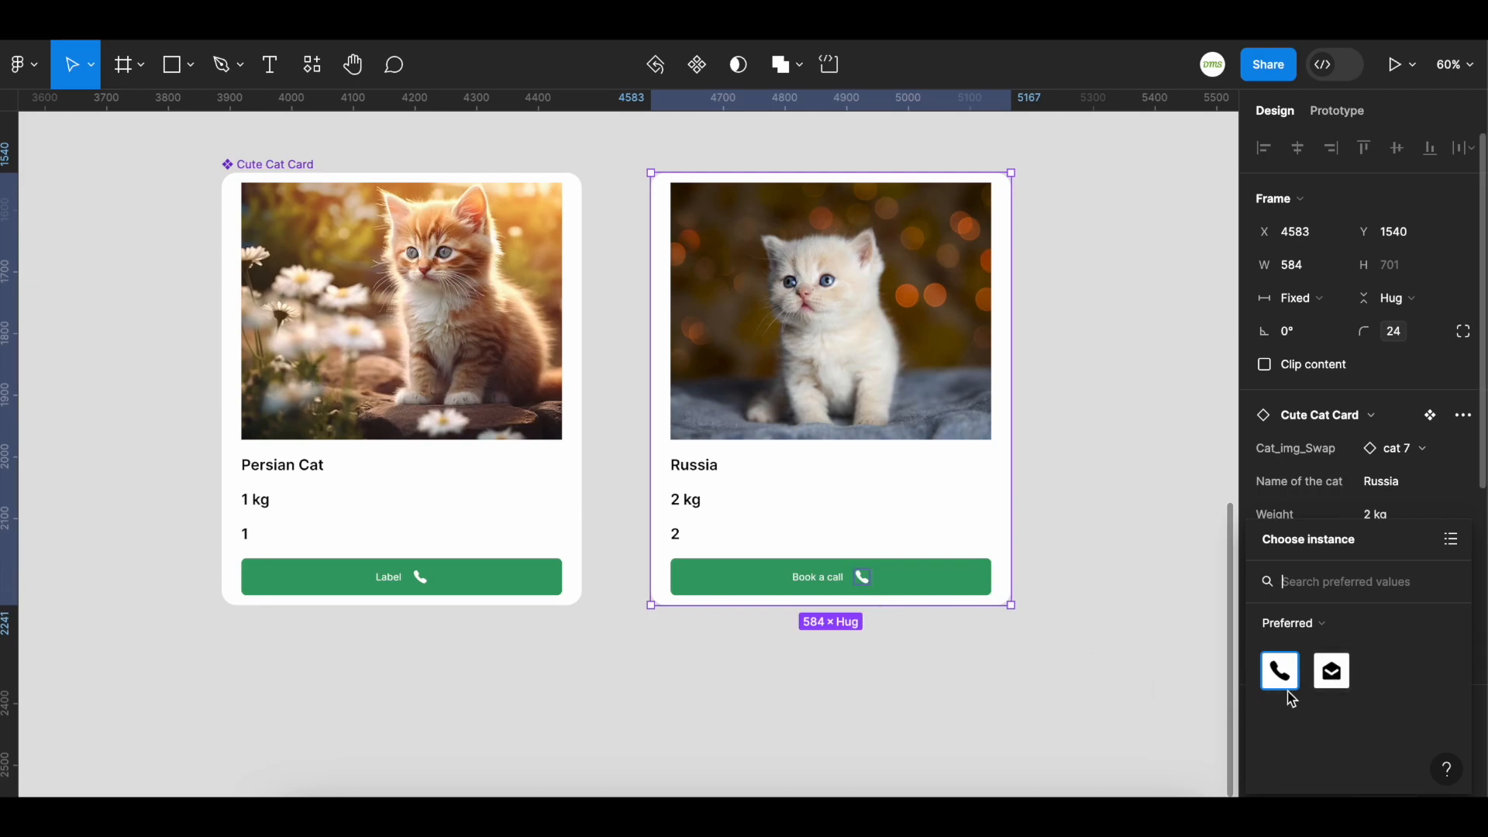
{"action": "left_click", "coordinate": [1331, 682]}
{"action": "left_click", "coordinate": [944, 702]}
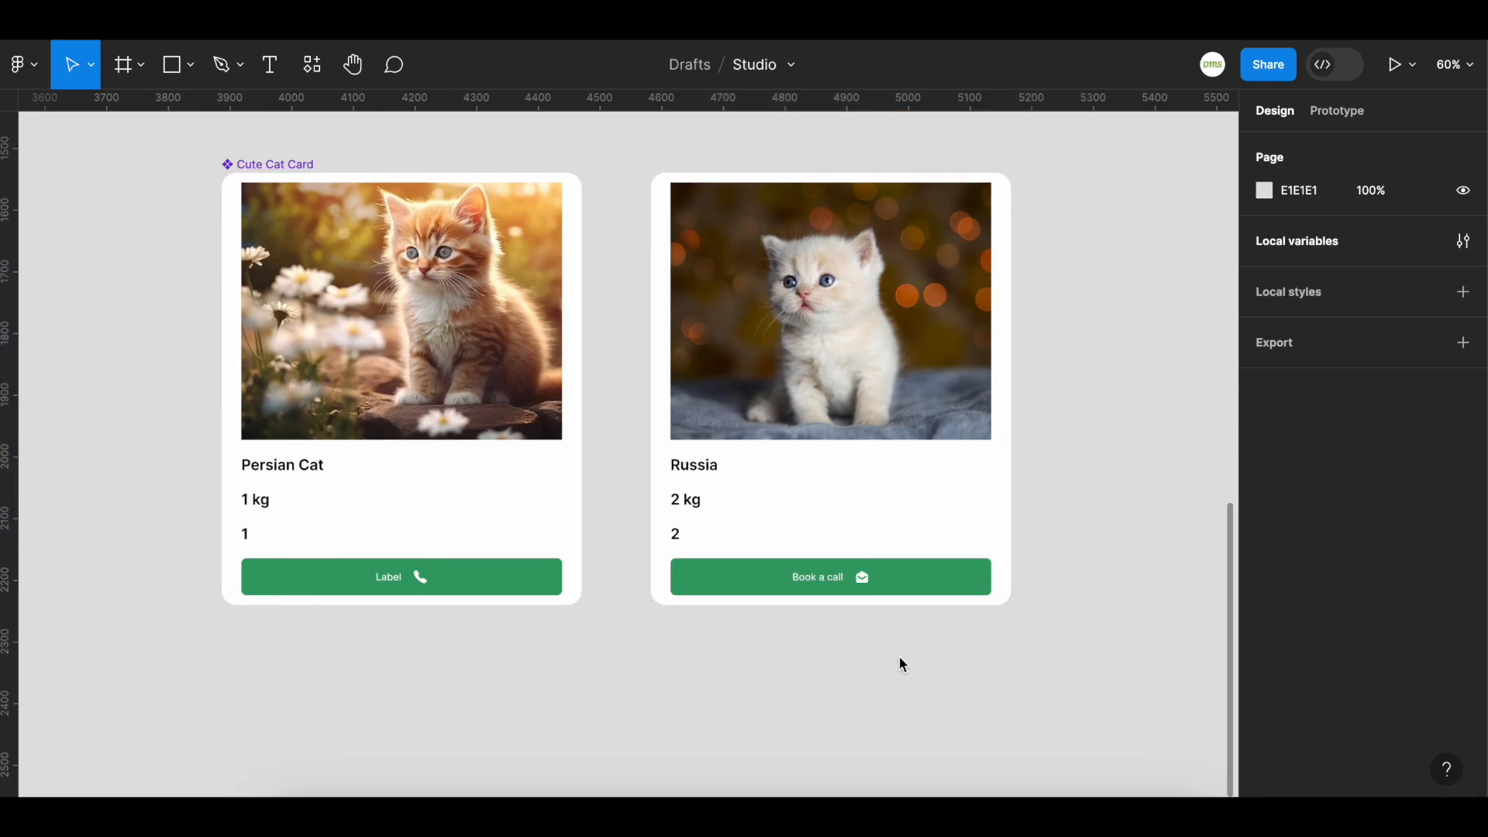
{"action": "scroll", "coordinate": [901, 664], "scroll_direction": "down", "scroll_amount": 5}
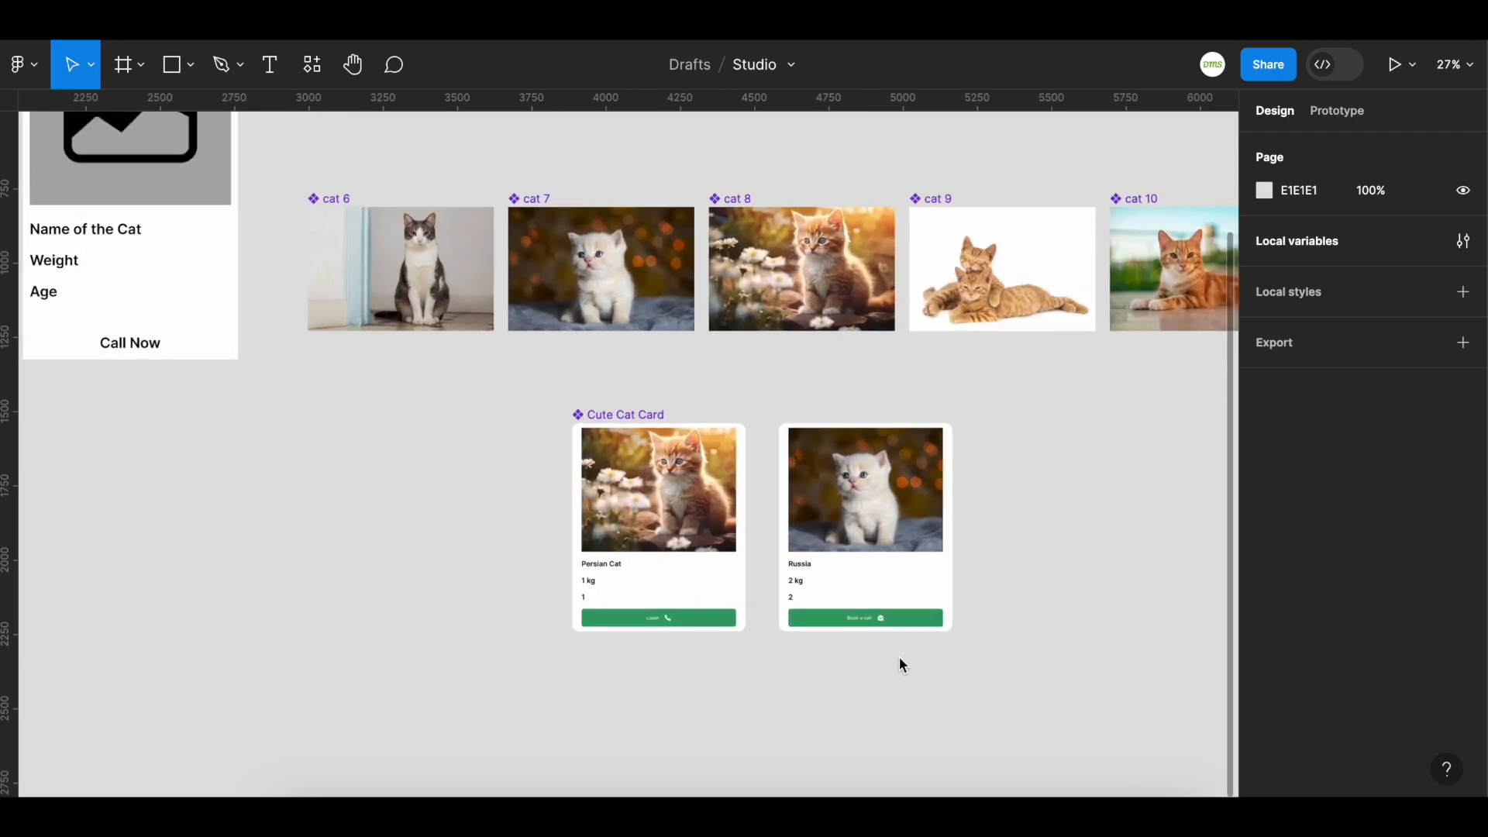
{"action": "scroll", "coordinate": [900, 659], "scroll_direction": "up", "scroll_amount": 2}
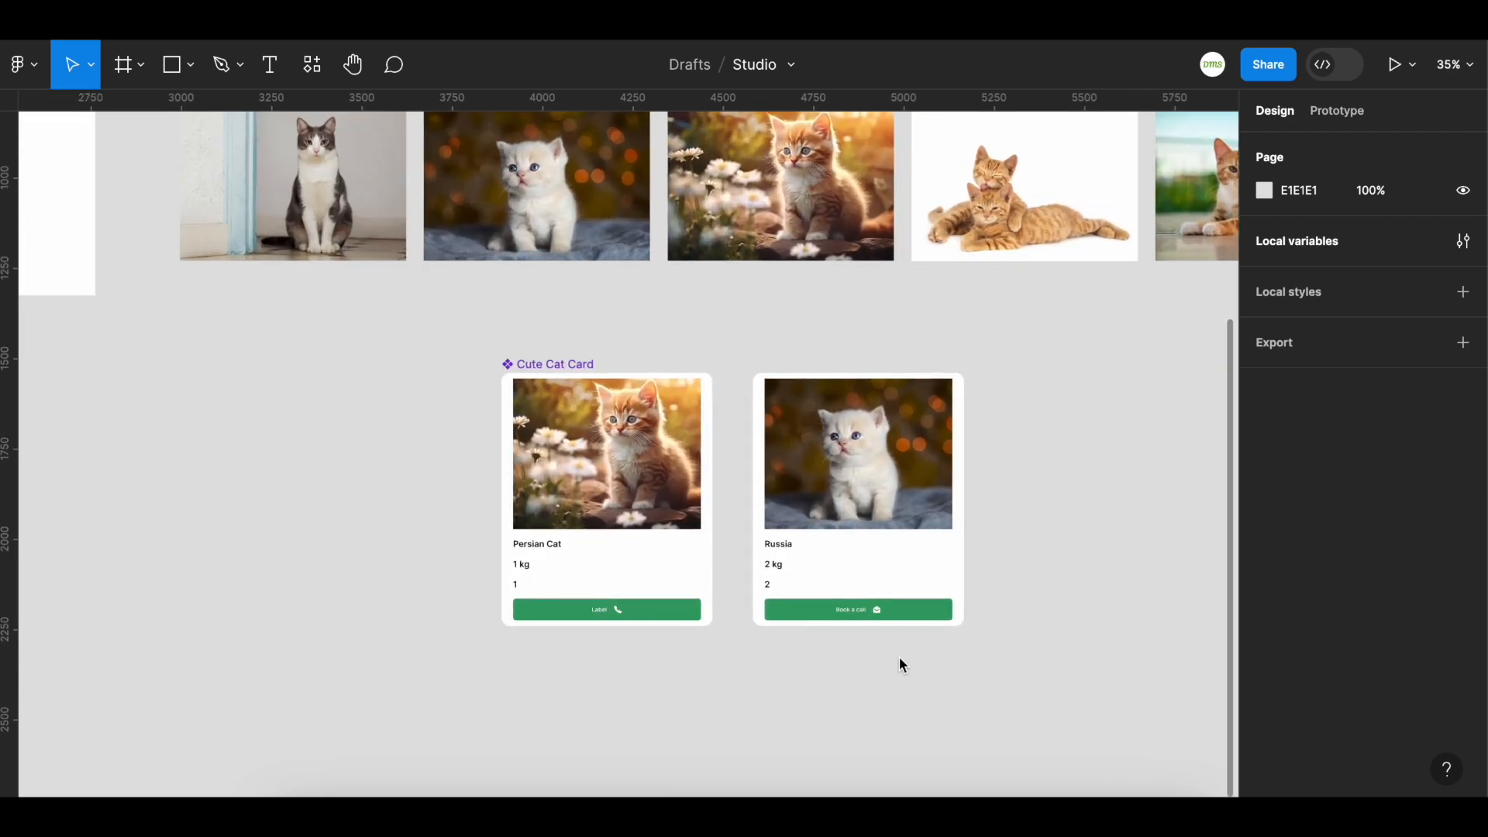